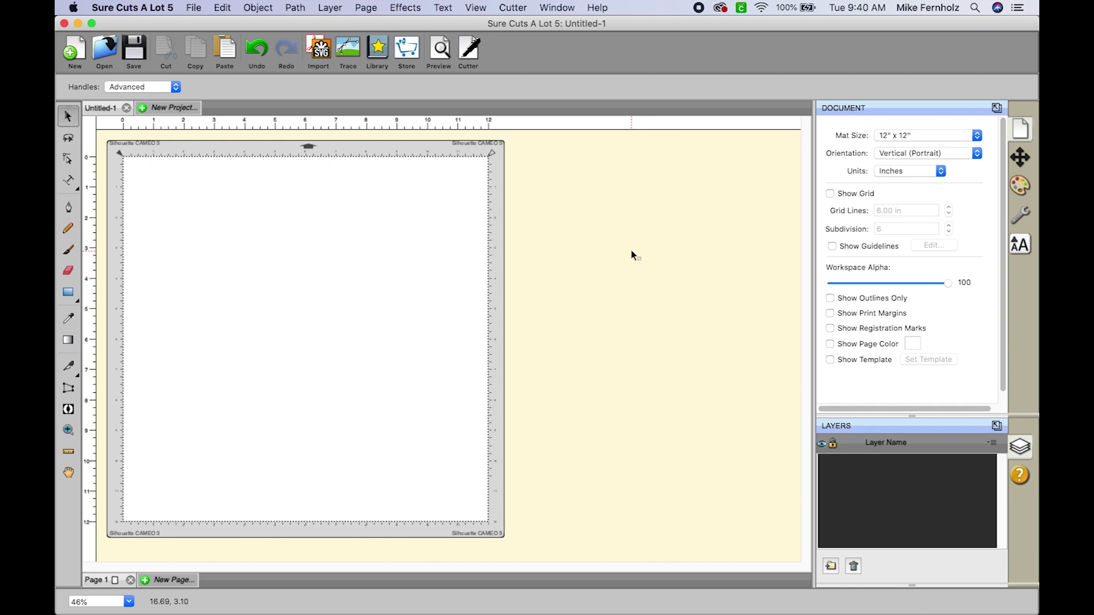
# Place a circle from the library's Basic Shapes, enlarged to about 6.5 in, at about X 1.6 in, Y 1.0 in
pyautogui.click(562, 10)
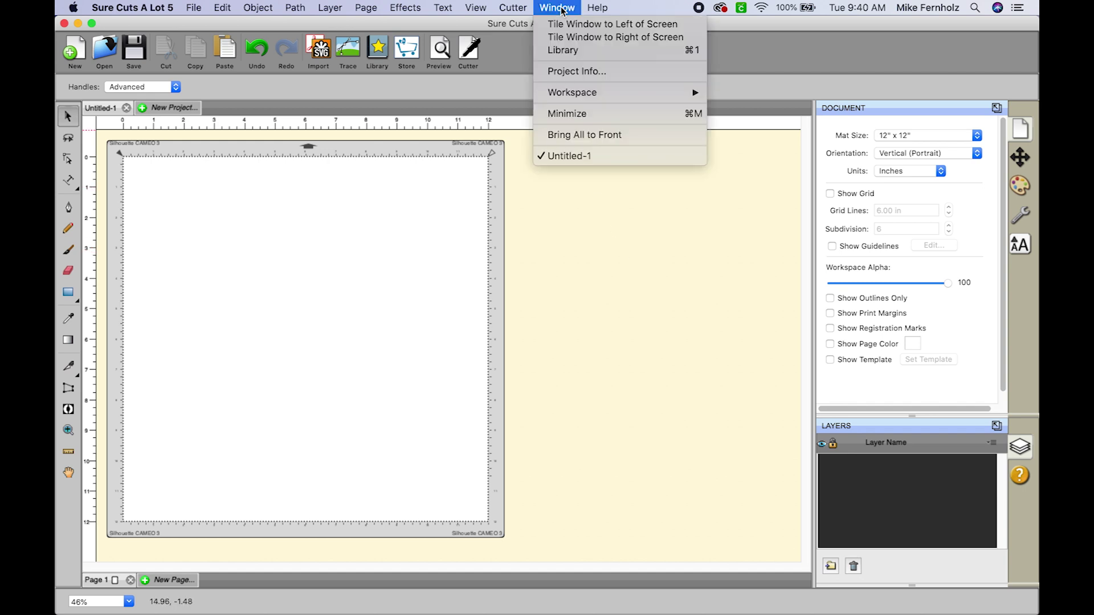
pyautogui.click(563, 51)
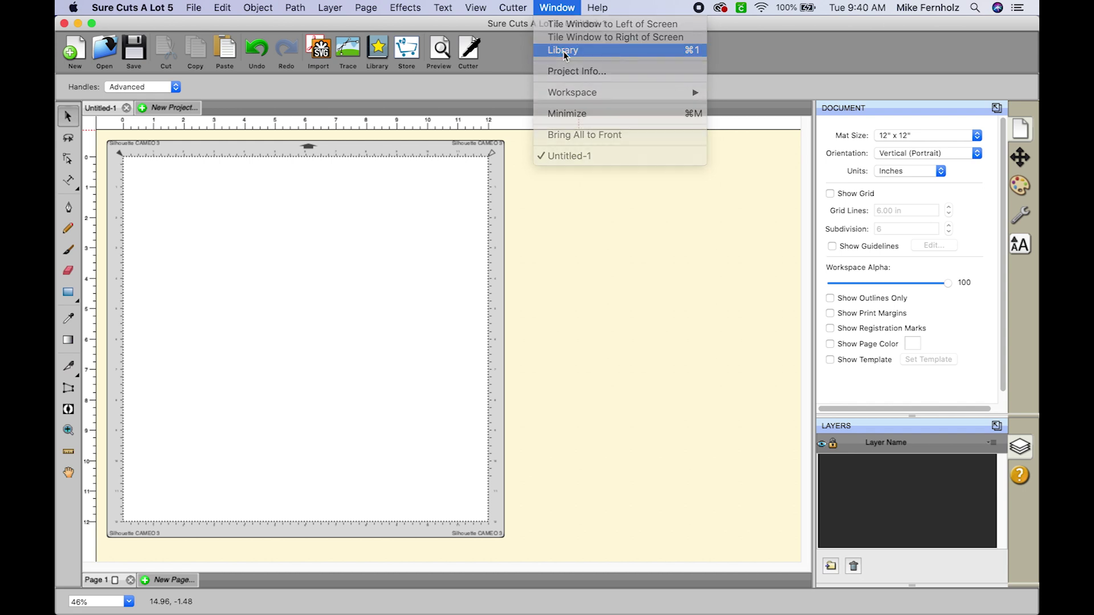
pyautogui.moveTo(709, 418); pyautogui.dragTo(709, 222)
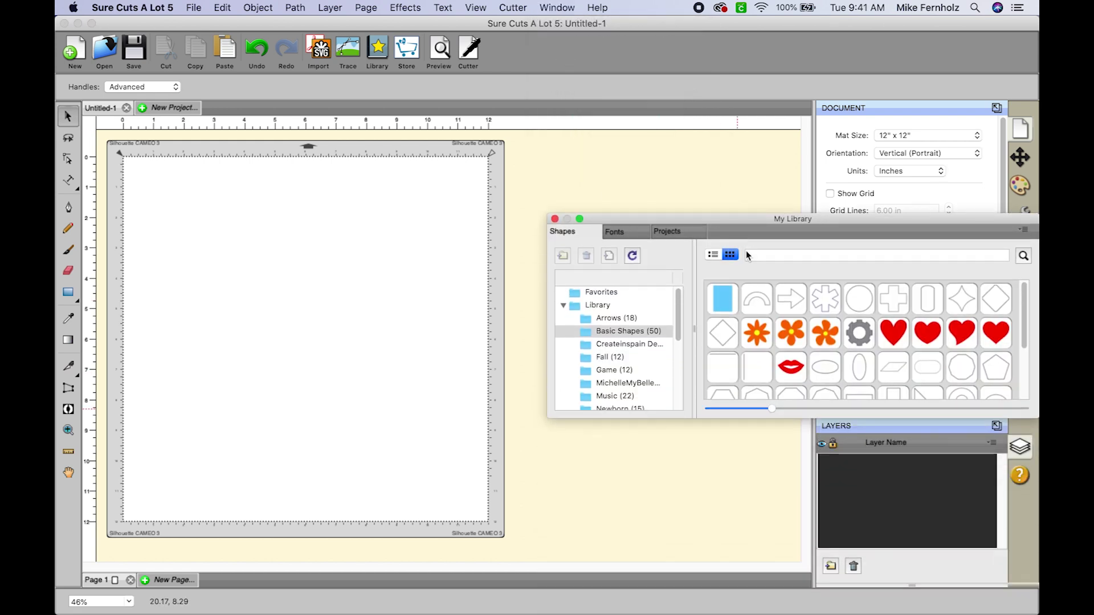
pyautogui.doubleClick(862, 310)
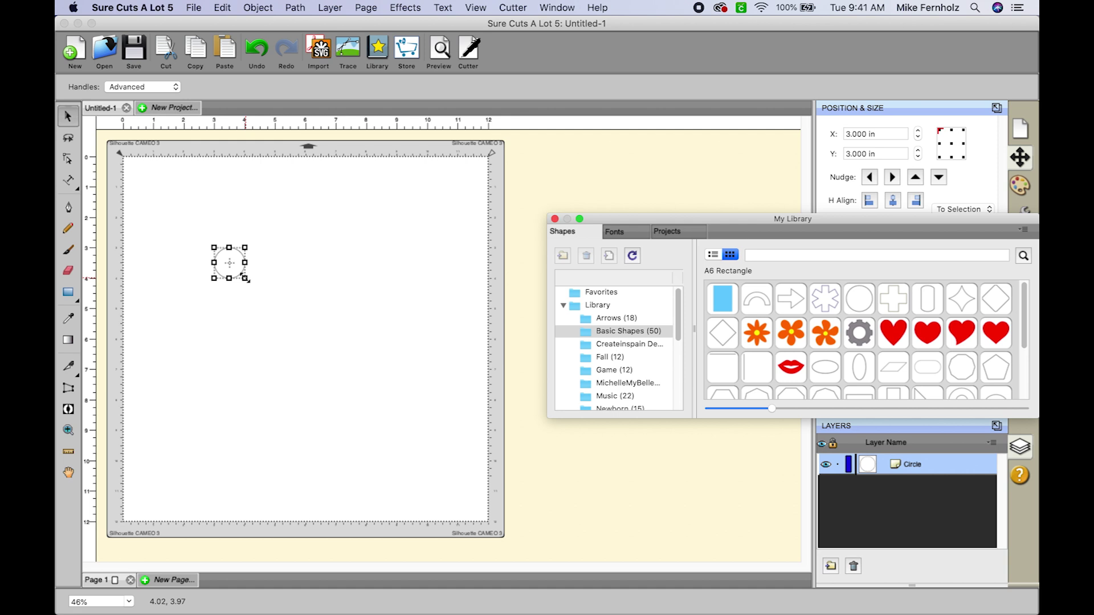
pyautogui.moveTo(244, 277)
pyautogui.mouseDown()
pyautogui.moveTo(404, 428)
pyautogui.moveTo(327, 265)
pyautogui.moveTo(322, 282)
pyautogui.moveTo(281, 307)
pyautogui.moveTo(295, 333)
pyautogui.moveTo(323, 345)
pyautogui.moveTo(359, 290)
pyautogui.moveTo(371, 286)
pyautogui.moveTo(389, 305)
pyautogui.moveTo(351, 268)
pyautogui.moveTo(411, 335)
pyautogui.mouseUp()
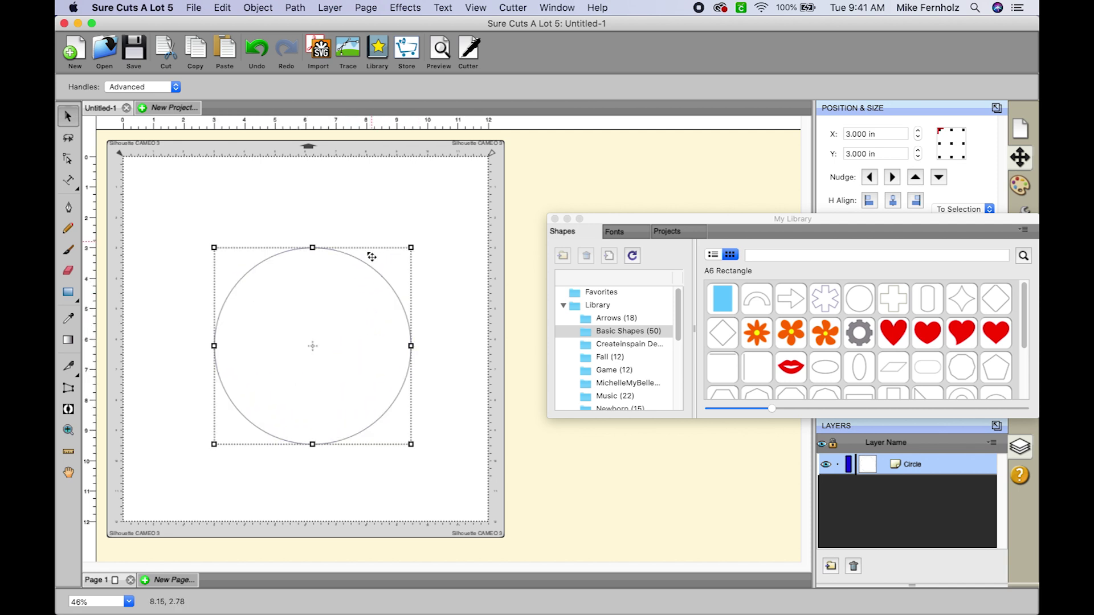
pyautogui.moveTo(365, 264); pyautogui.dragTo(322, 206)
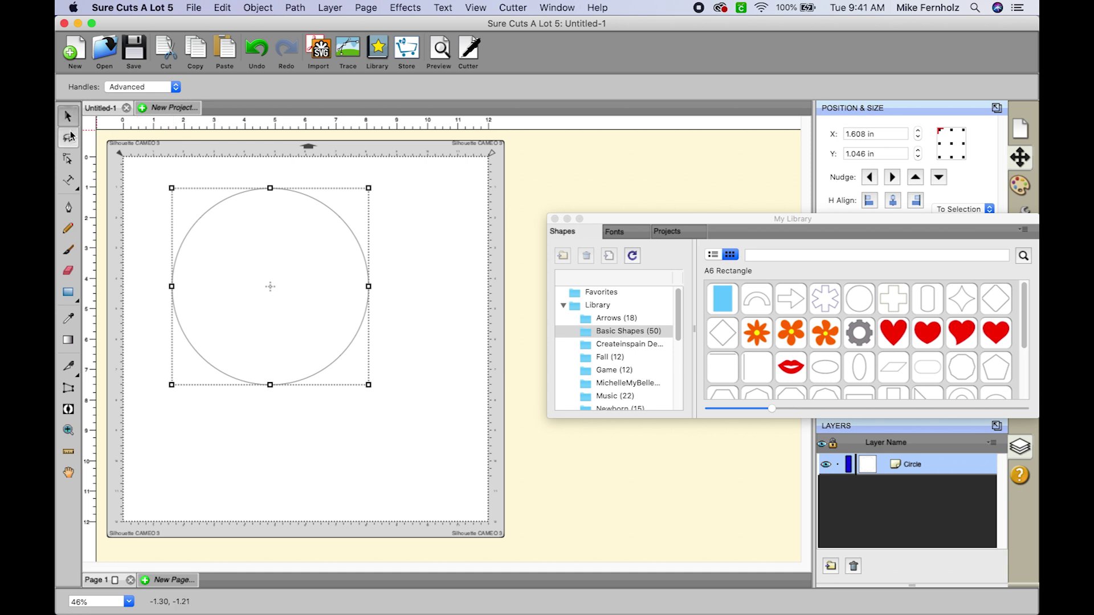
# Attach a type-on-path text to the circle, starting at its topmost point
pyautogui.click(69, 184)
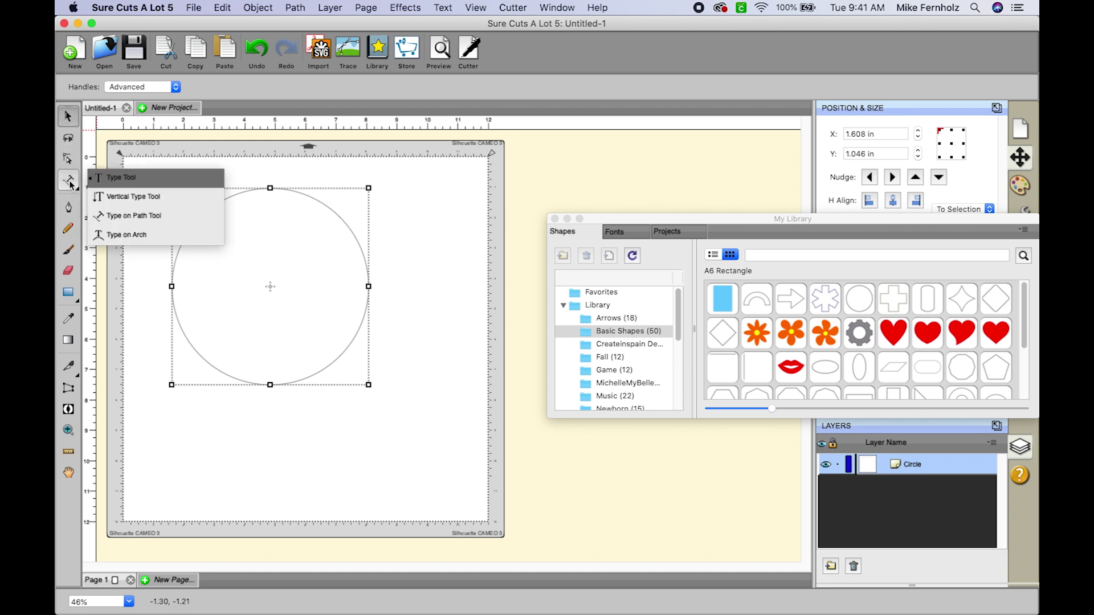
pyautogui.click(148, 215)
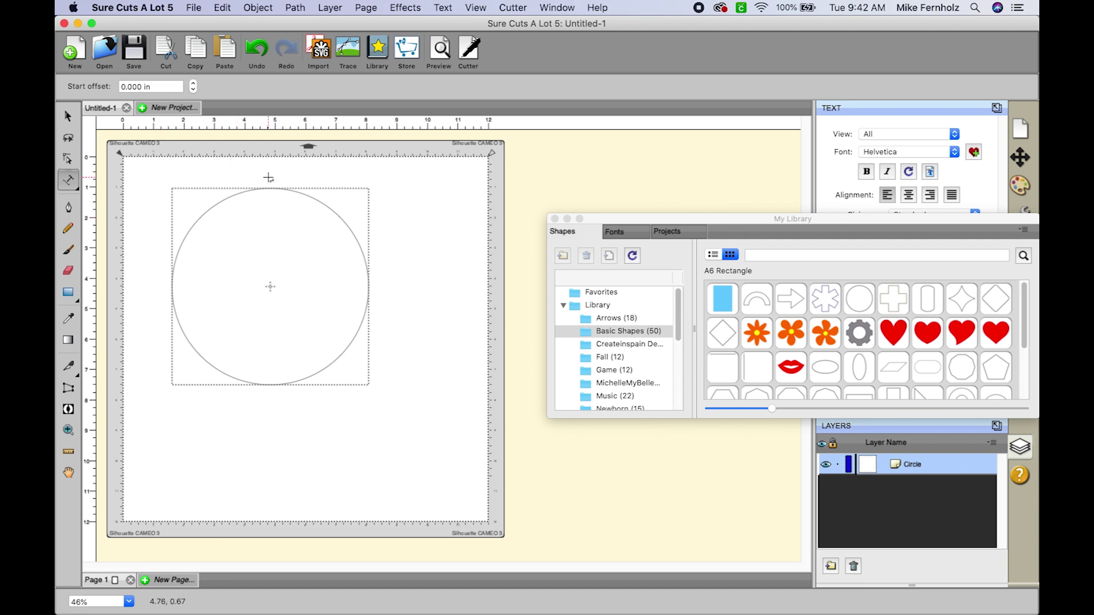
pyautogui.click(268, 383)
pyautogui.click(258, 51)
pyautogui.click(270, 188)
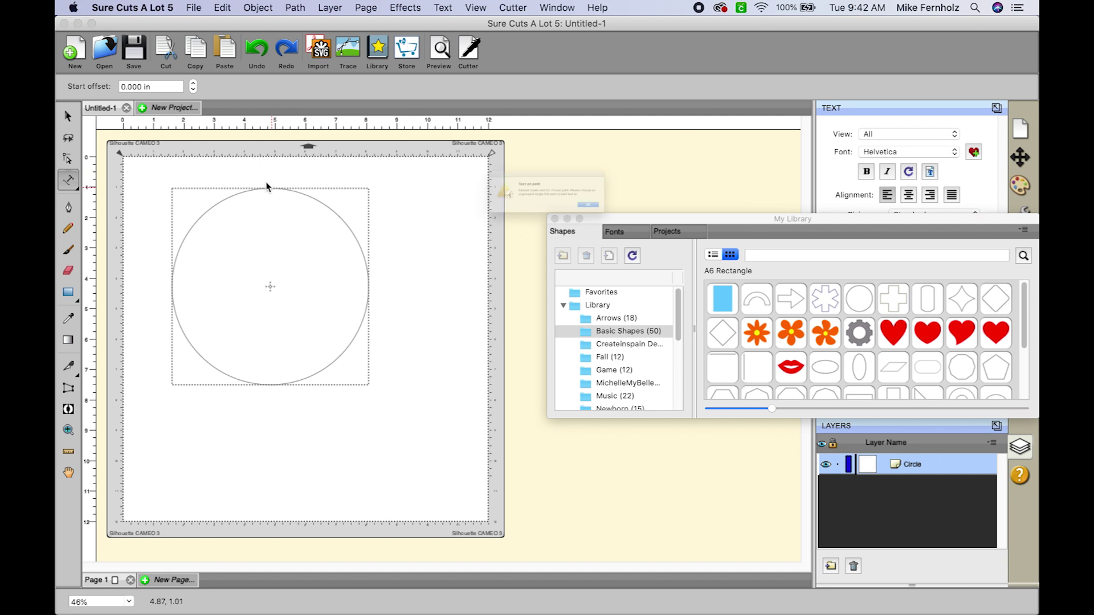
pyautogui.click(662, 223)
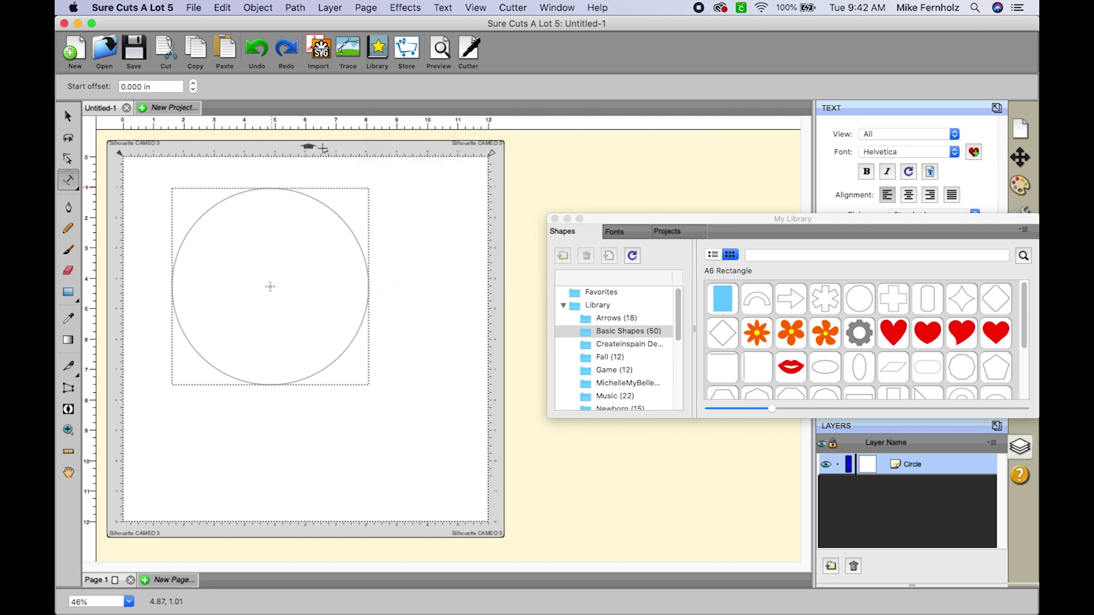
pyautogui.click(271, 188)
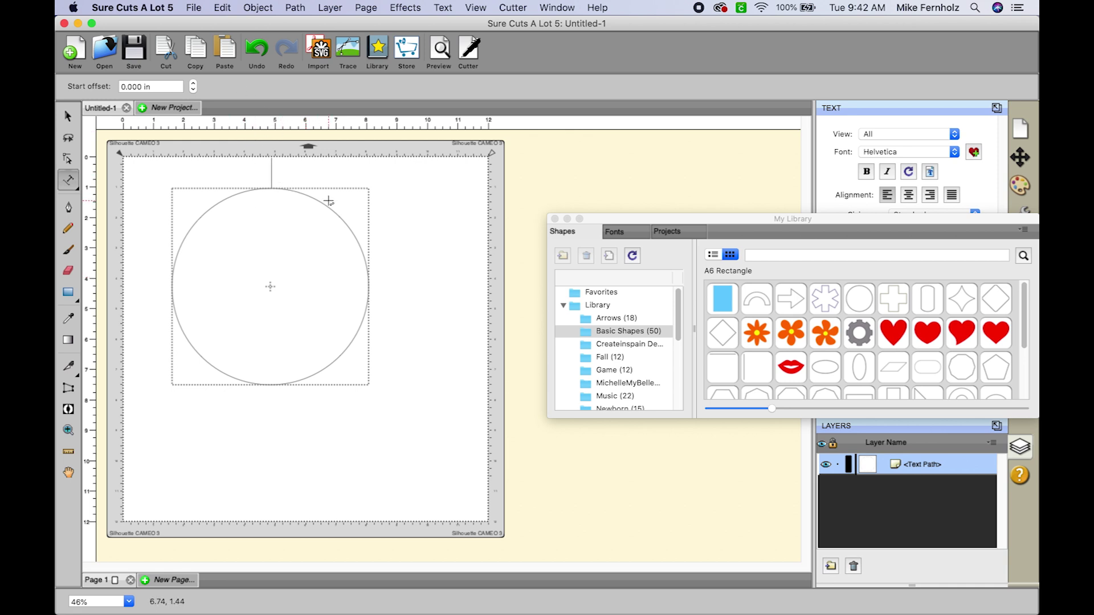
pyautogui.write('ffffffff')
pyautogui.press('BackSpace')
pyautogui.press('BackSpace')
pyautogui.press('BackSpace')
pyautogui.press('BackSpace')
pyautogui.press('BackSpace')
pyautogui.press('BackSpace')
pyautogui.press('BackSpace')
pyautogui.press('BackSpace')
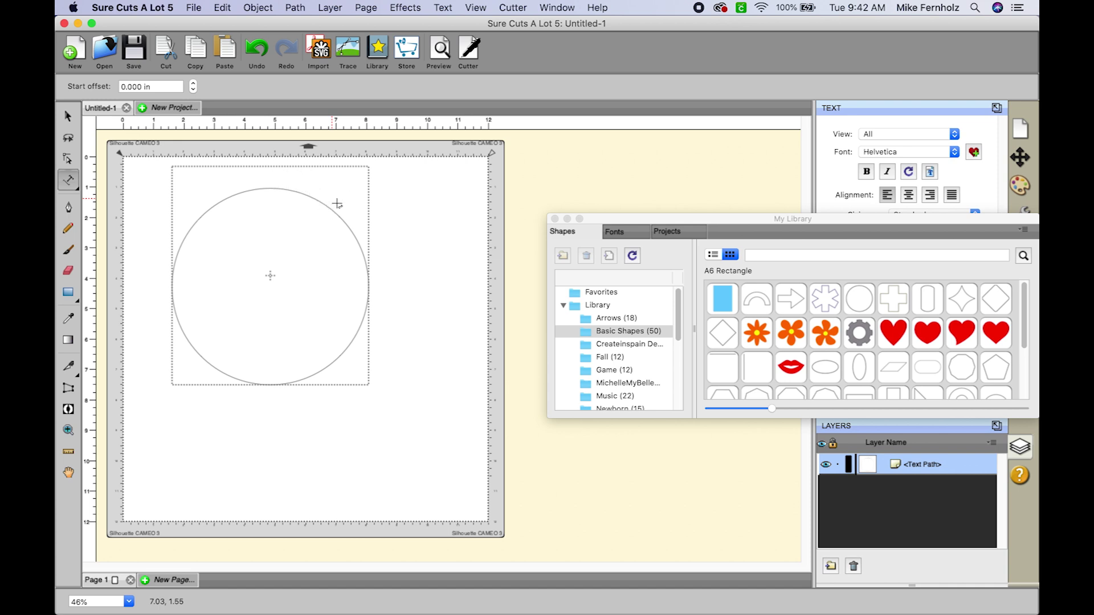
# Enter "Happy Birthday to you. Hope you have a great day." around the circle and select the finished text path
pyautogui.write('Happy Birthday')
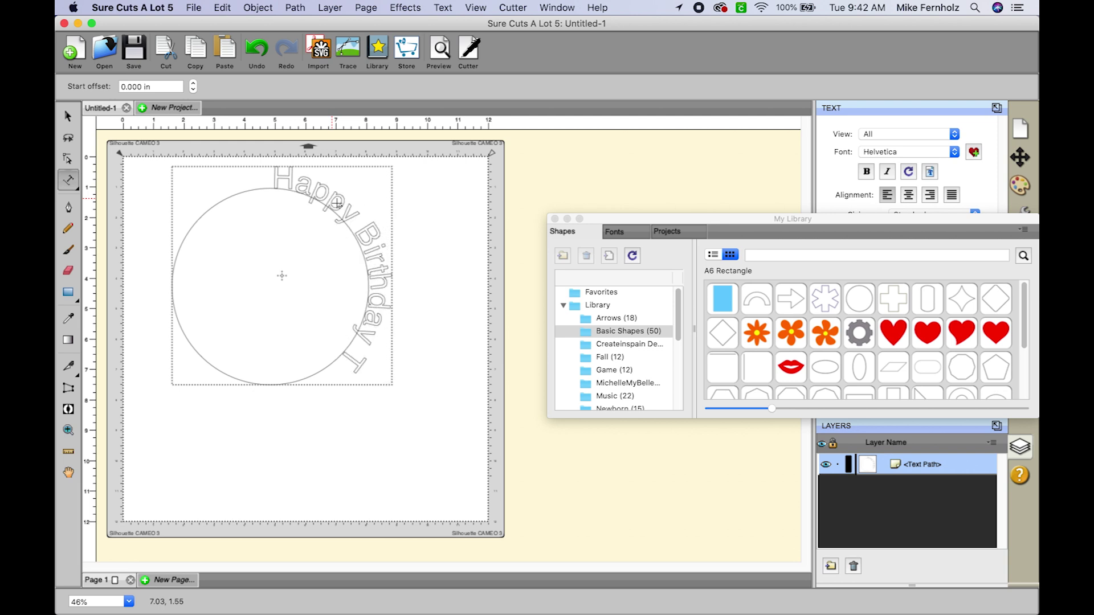
pyautogui.write(' to y')
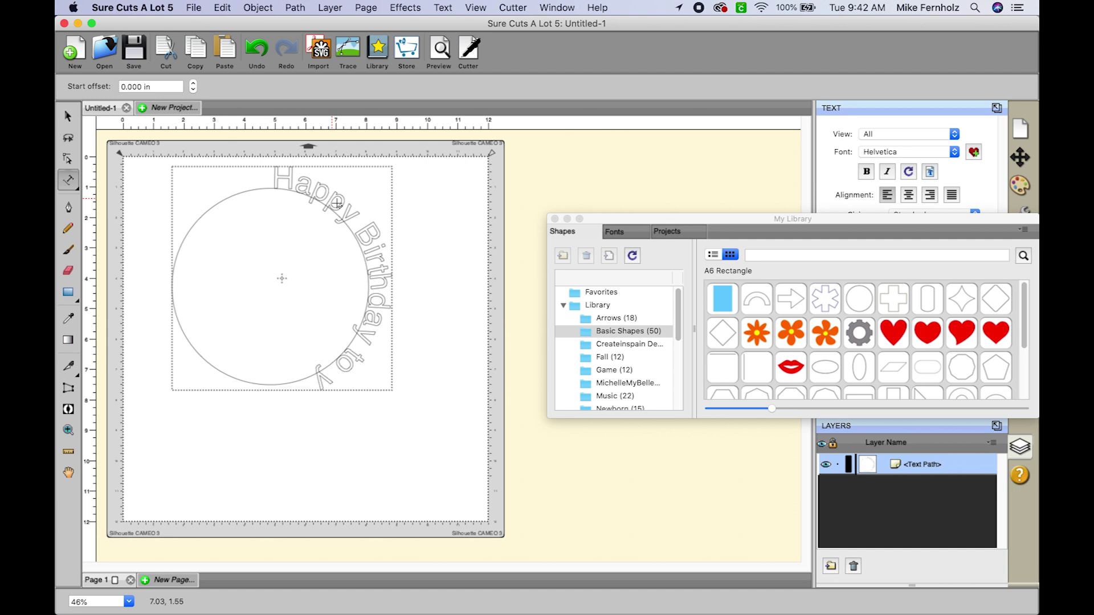
pyautogui.write('ou, Hope')
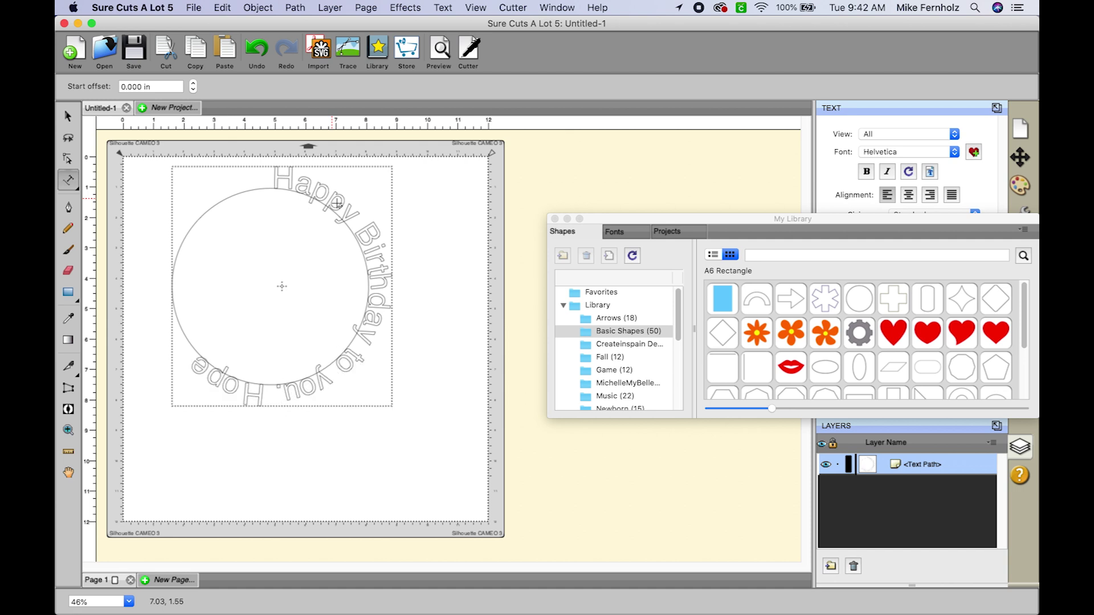
pyautogui.write(' you have a')
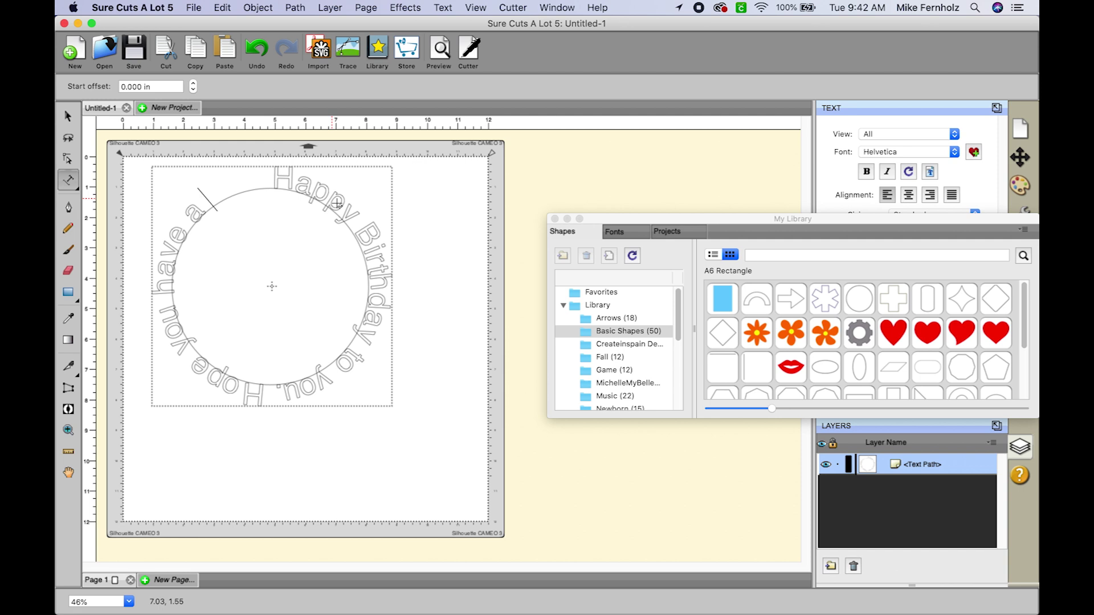
pyautogui.write(' great day')
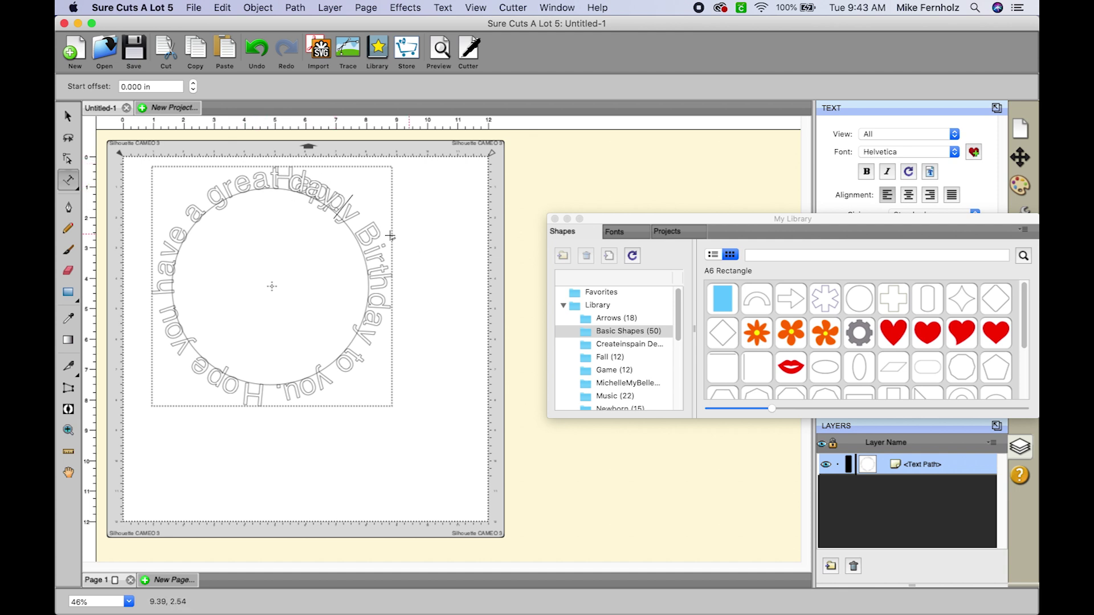
pyautogui.click(71, 123)
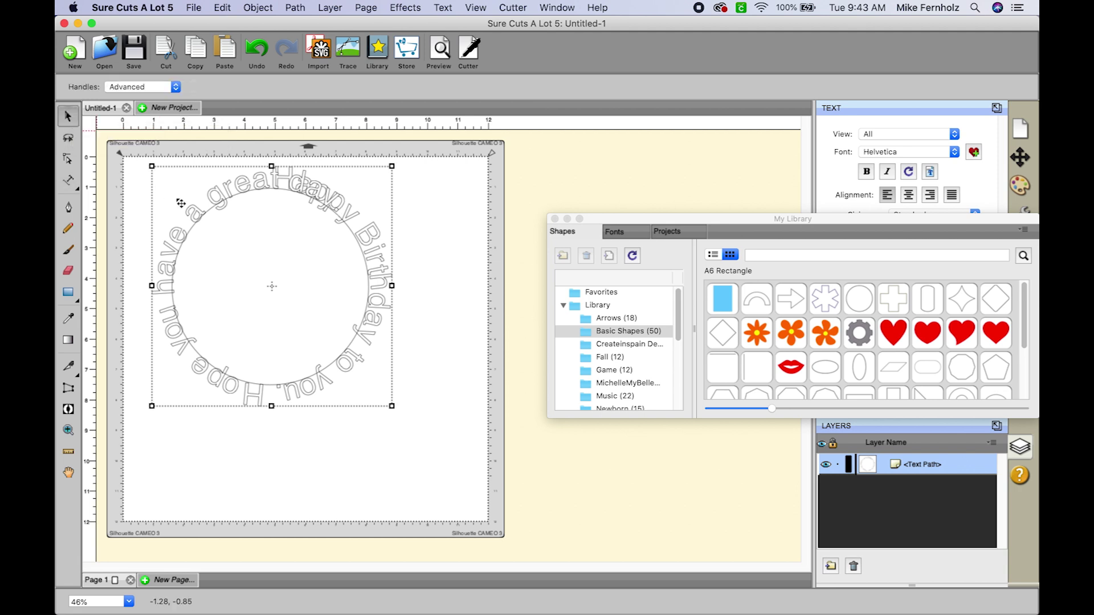
pyautogui.click(250, 201)
# Close the library and set the path text's font to Helvetica Neue Condensed Black
pyautogui.click(555, 219)
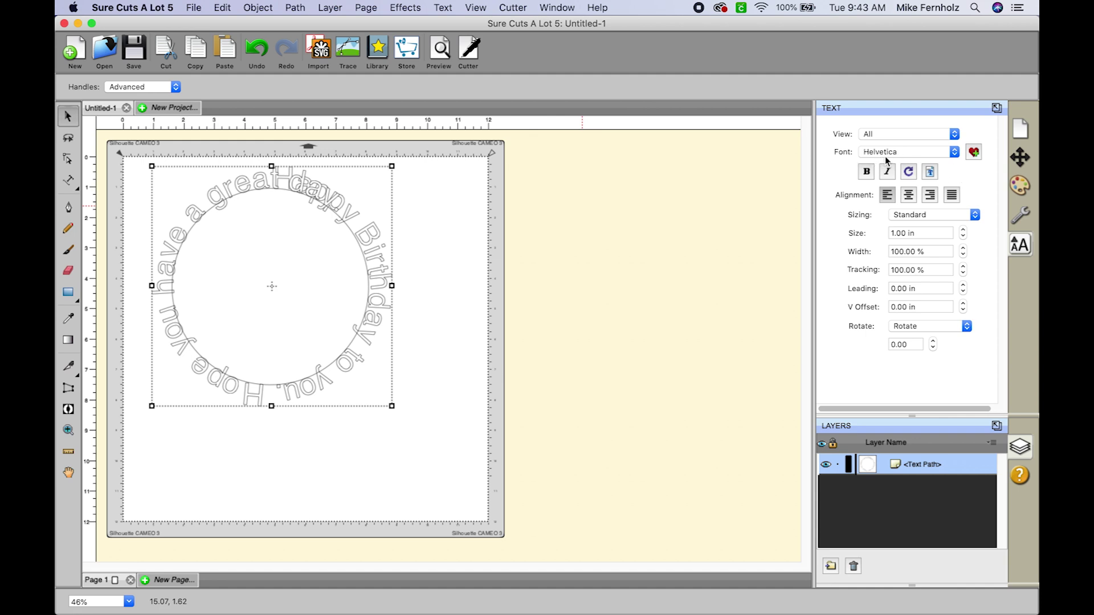
pyautogui.click(955, 152)
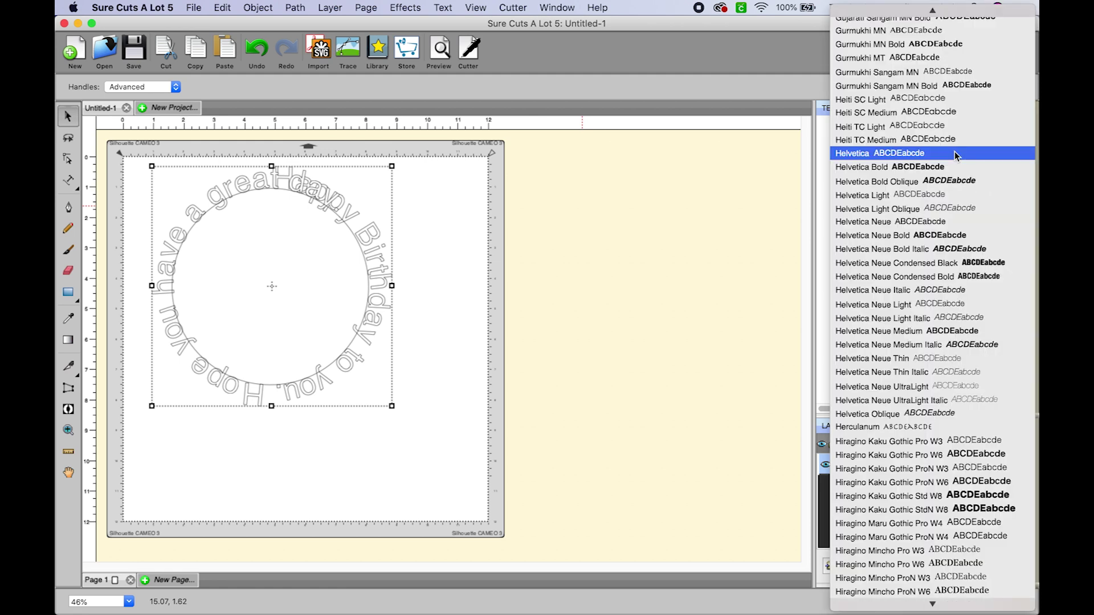
pyautogui.click(949, 167)
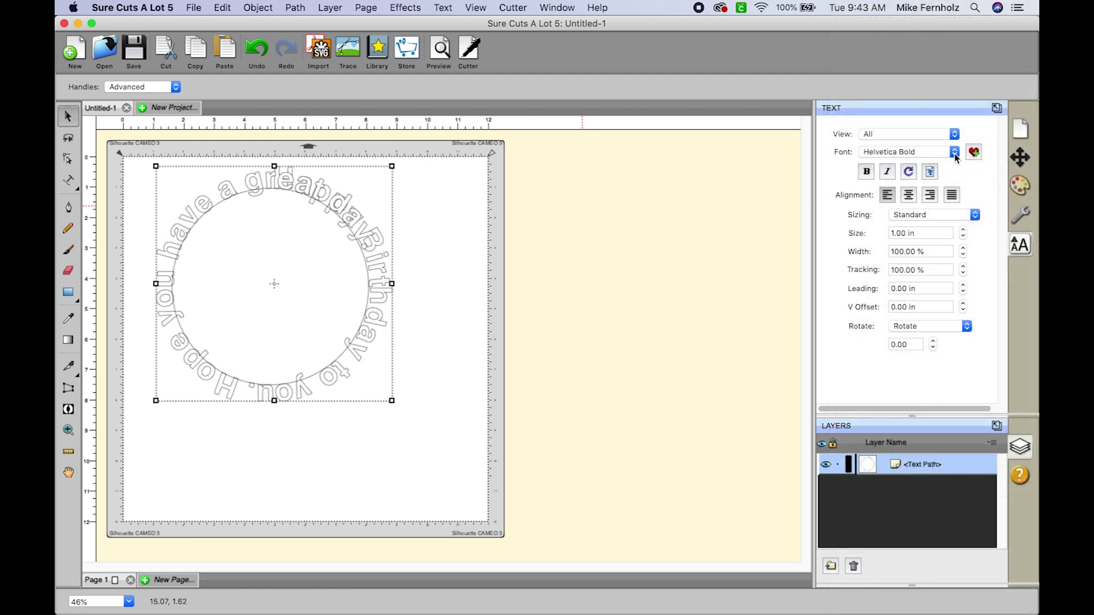
pyautogui.click(952, 153)
pyautogui.click(937, 263)
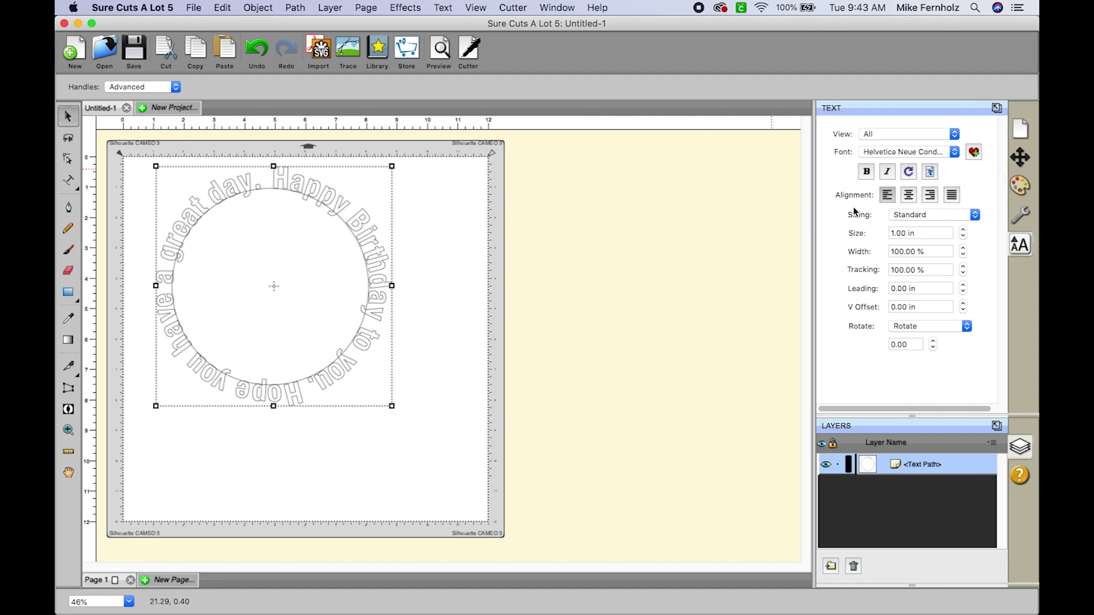
# Try a size of 1.50 in on the path text and reset it to 1.00 in
pyautogui.click(964, 230)
pyautogui.click(964, 230)
pyautogui.click(964, 229)
pyautogui.click(964, 229)
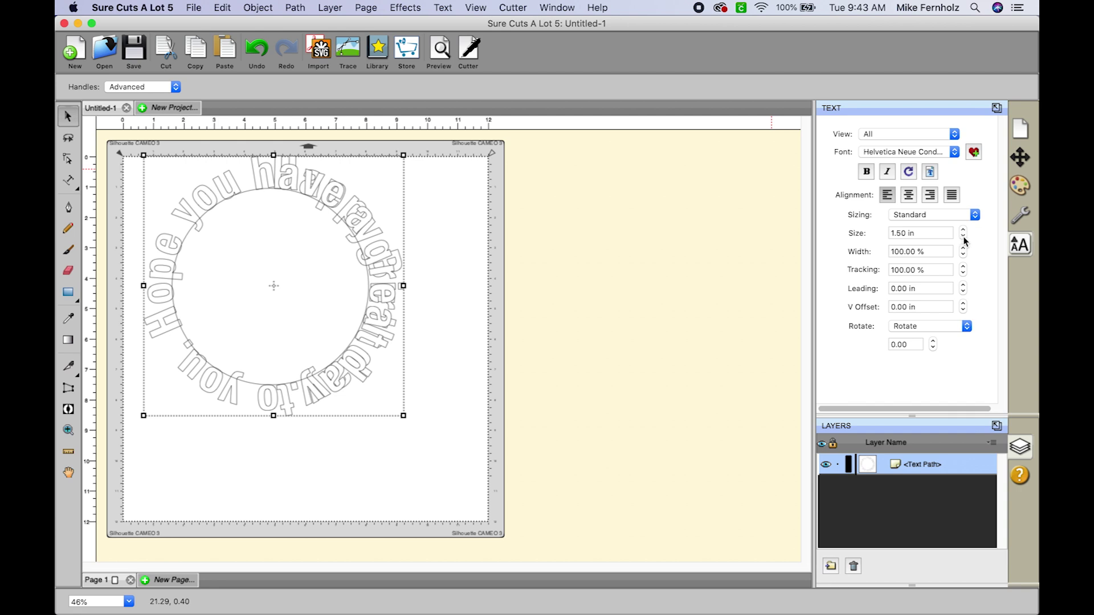
pyautogui.click(963, 239)
pyautogui.click(964, 239)
pyautogui.click(963, 237)
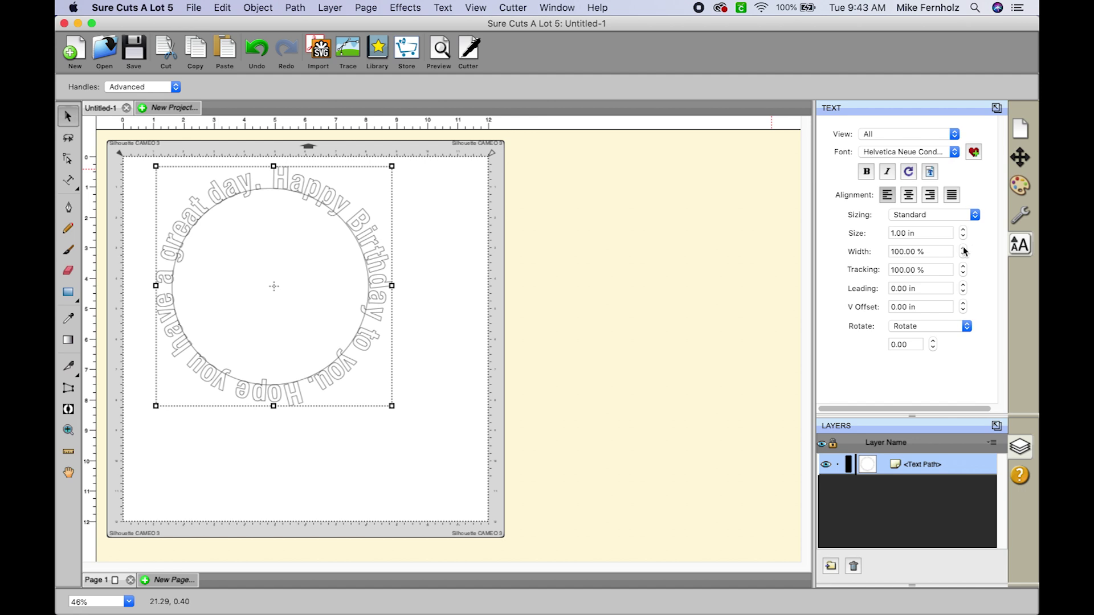
# Try widening the path text's characters to 145%
pyautogui.click(962, 249)
pyautogui.click(962, 249)
pyautogui.click(963, 248)
pyautogui.click(962, 248)
pyautogui.click(963, 248)
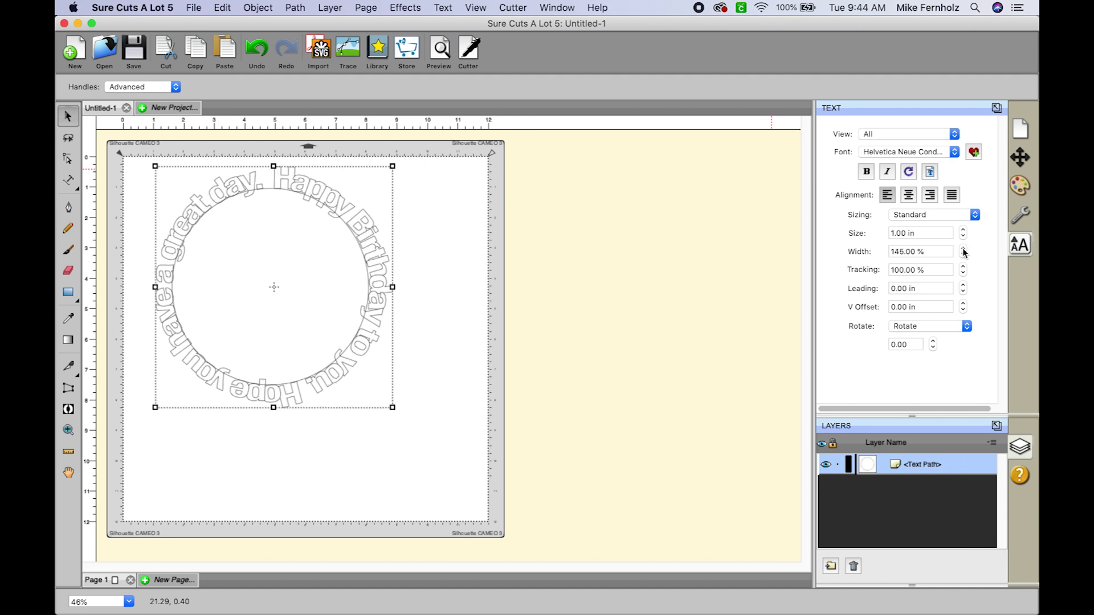
# Reset the path text's character width to 100%
pyautogui.click(962, 256)
pyautogui.click(962, 256)
pyautogui.click(962, 256)
pyautogui.click(962, 256)
pyautogui.click(962, 256)
pyautogui.click(962, 256)
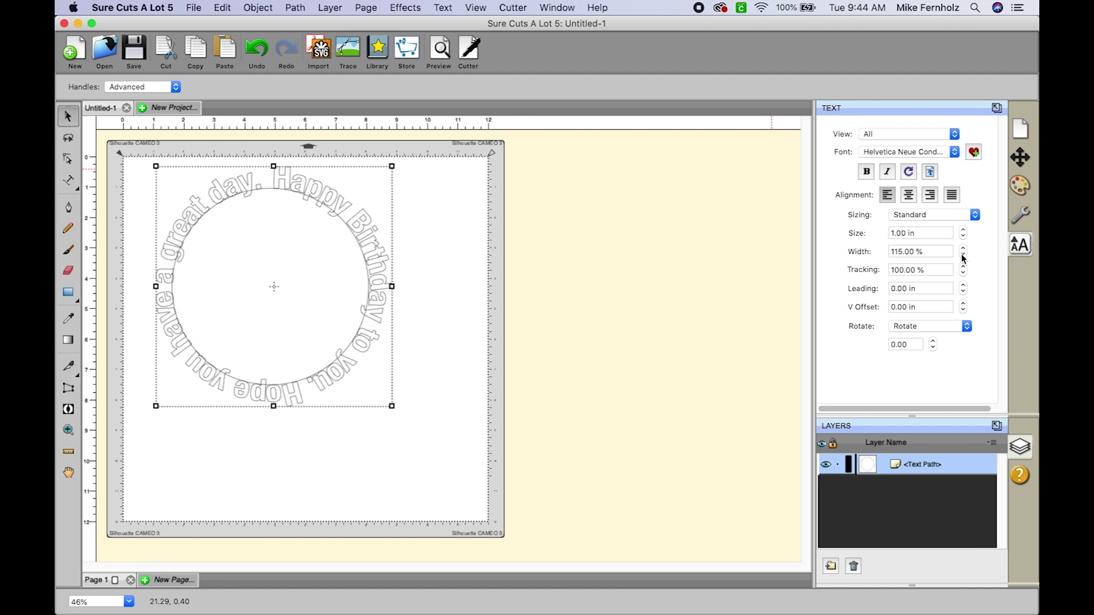
pyautogui.click(962, 257)
pyautogui.click(962, 256)
pyautogui.click(963, 256)
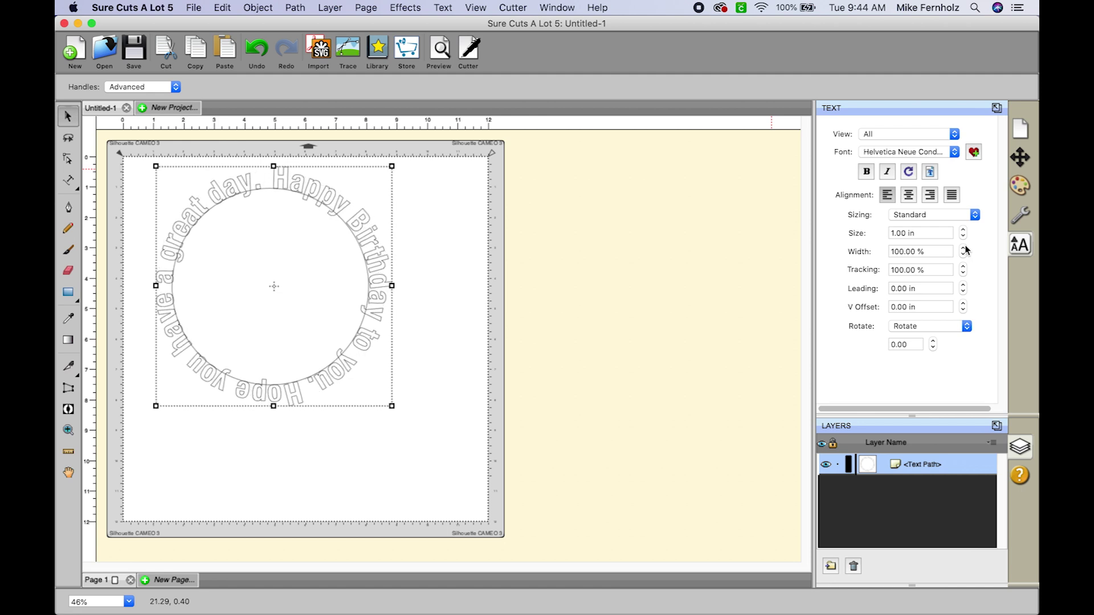
# Try spreading the path text's letters with a tracking of 145%
pyautogui.click(962, 267)
pyautogui.click(962, 267)
pyautogui.click(962, 267)
pyautogui.click(962, 267)
pyautogui.click(962, 267)
pyautogui.click(962, 268)
pyautogui.click(962, 267)
pyautogui.click(962, 267)
pyautogui.click(962, 267)
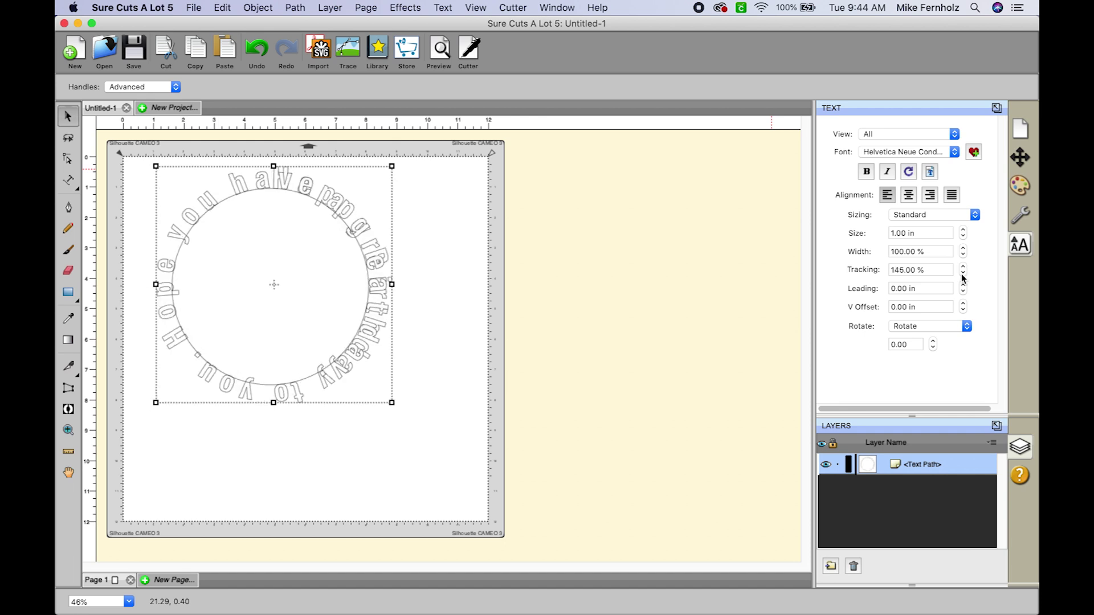
# Reset the path text's tracking to 100%
pyautogui.click(962, 273)
pyautogui.click(962, 274)
pyautogui.click(963, 274)
pyautogui.click(963, 273)
pyautogui.click(963, 274)
pyautogui.click(962, 273)
pyautogui.click(964, 275)
pyautogui.click(964, 275)
pyautogui.click(964, 274)
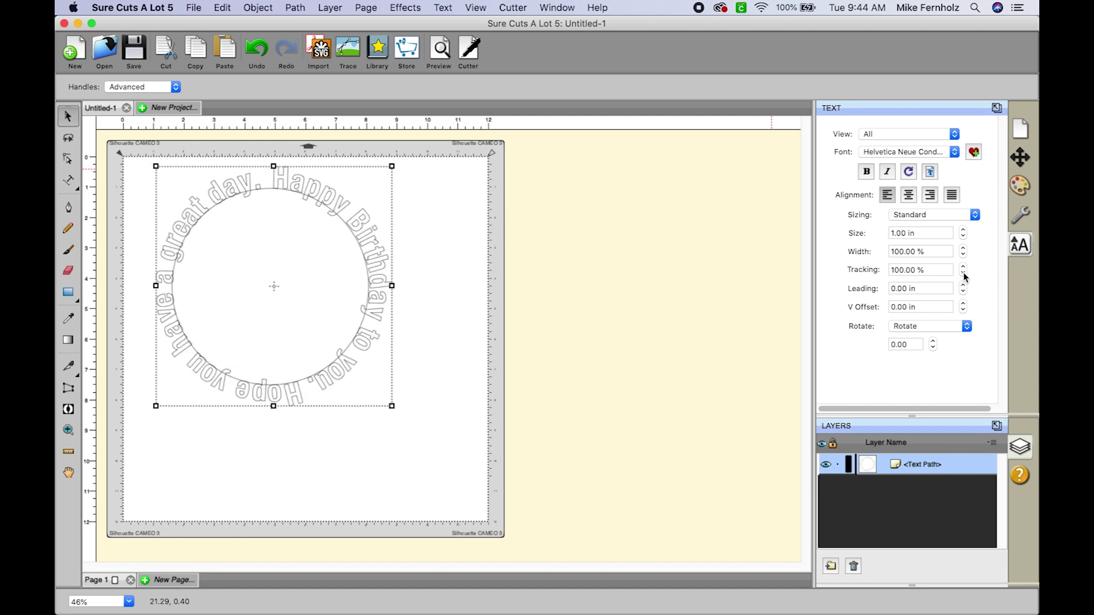
pyautogui.click(964, 275)
pyautogui.click(962, 267)
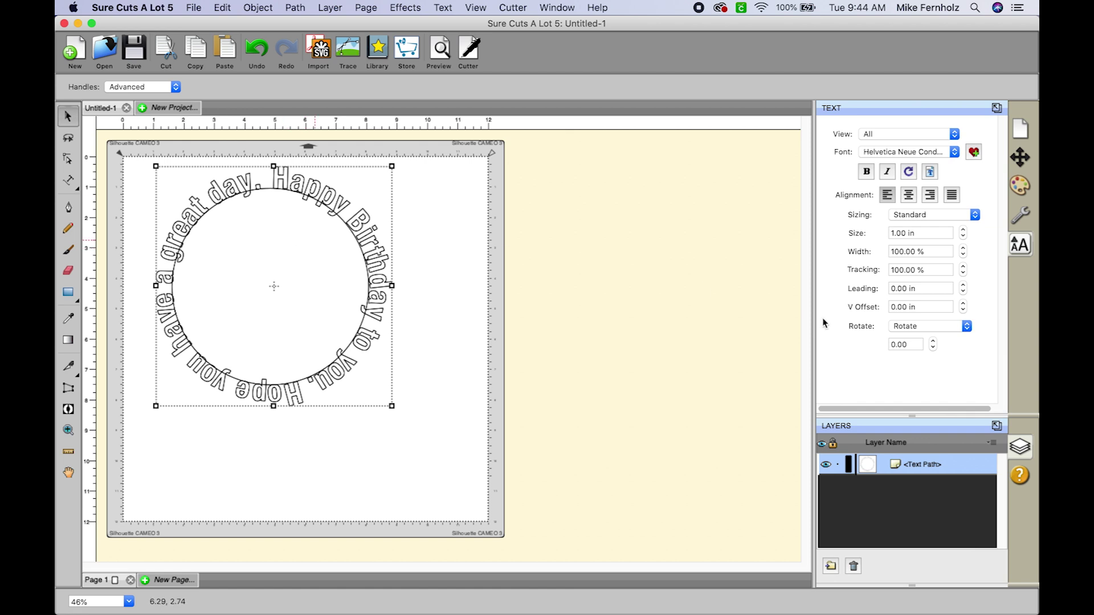
# Try vertical offsets of 0.60 in outside and -0.60 in inside the circle for the path text
pyautogui.click(962, 305)
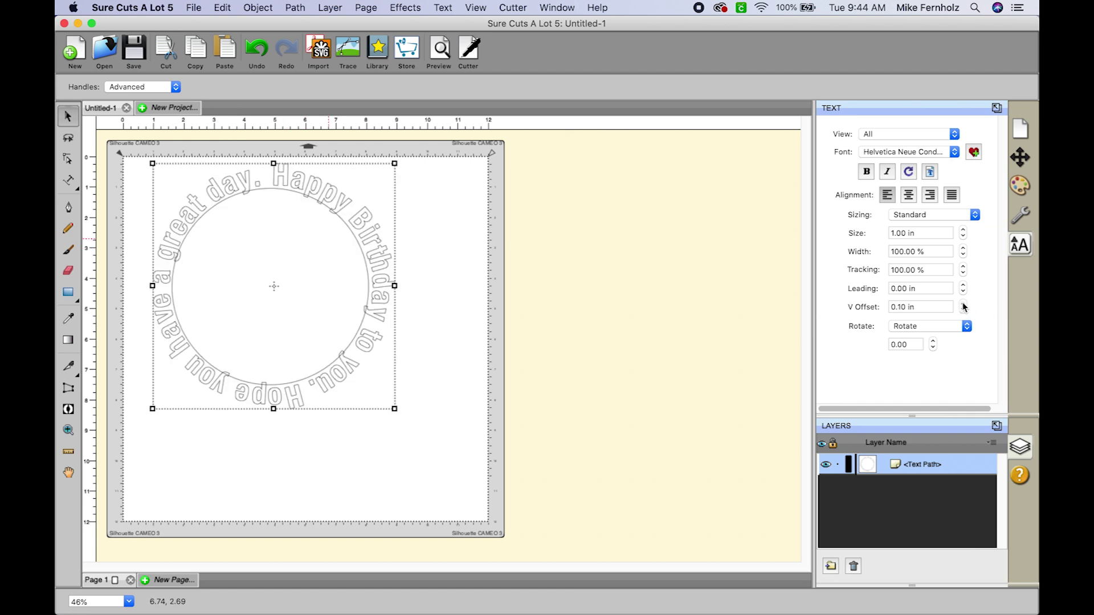
pyautogui.click(962, 304)
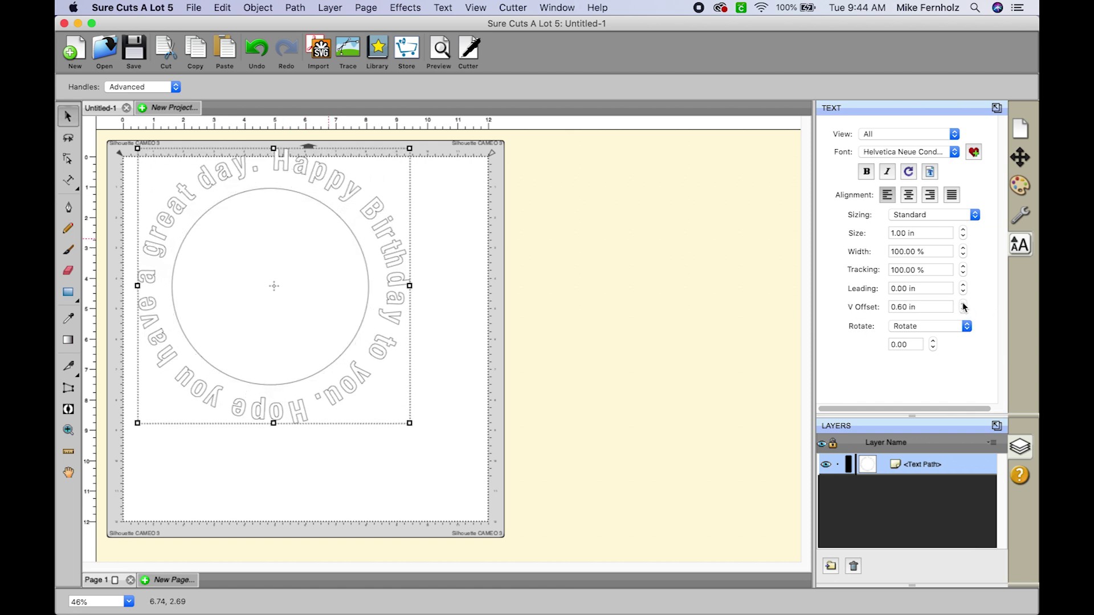
pyautogui.click(962, 310)
pyautogui.click(962, 310)
pyautogui.click(963, 310)
pyautogui.click(962, 310)
pyautogui.click(963, 310)
pyautogui.click(963, 310)
pyautogui.click(962, 310)
pyautogui.click(962, 310)
pyautogui.click(963, 310)
pyautogui.click(963, 310)
pyautogui.click(963, 310)
pyautogui.click(963, 310)
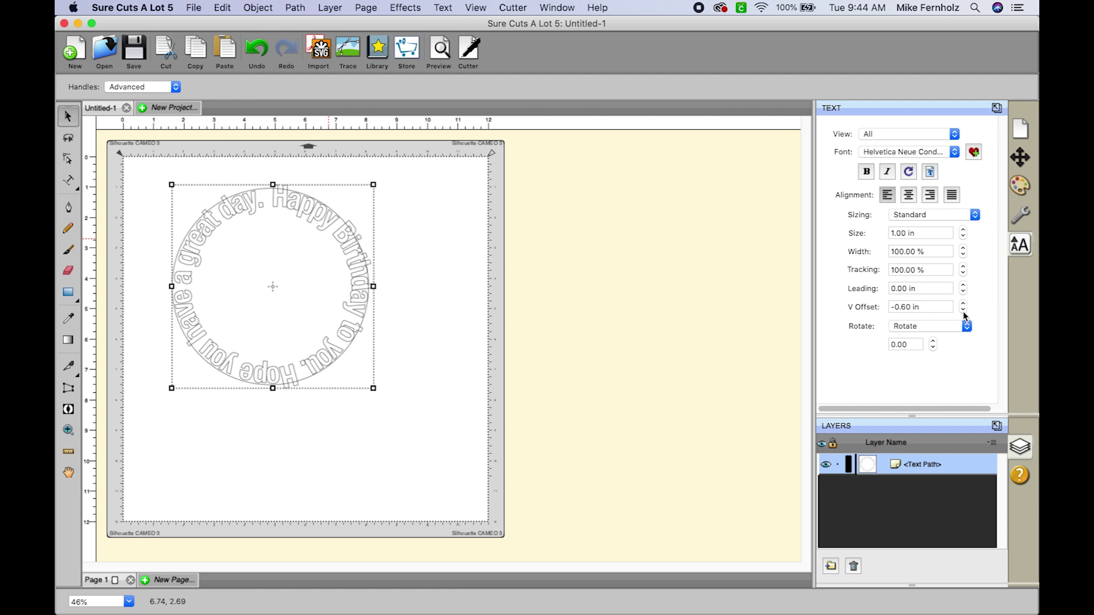
# Reset the path text's vertical offset to 0.00 in
pyautogui.click(963, 305)
pyautogui.click(963, 304)
pyautogui.click(964, 304)
pyautogui.click(964, 305)
pyautogui.click(964, 304)
pyautogui.click(964, 304)
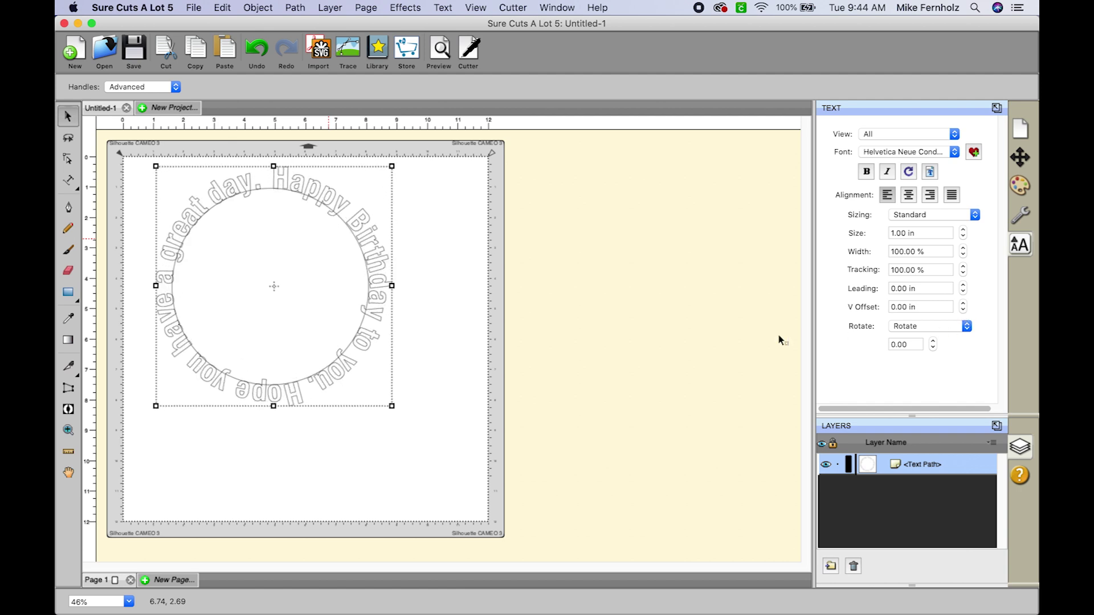
# Try rotating the path text's letters and reset the rotation to 0.00
pyautogui.click(932, 341)
pyautogui.click(932, 342)
pyautogui.click(933, 342)
pyautogui.click(932, 349)
pyautogui.click(932, 348)
pyautogui.click(932, 348)
# Try skewing the path text's letters by 30.00 in the first skew value and reset it to 0.00
pyautogui.click(966, 327)
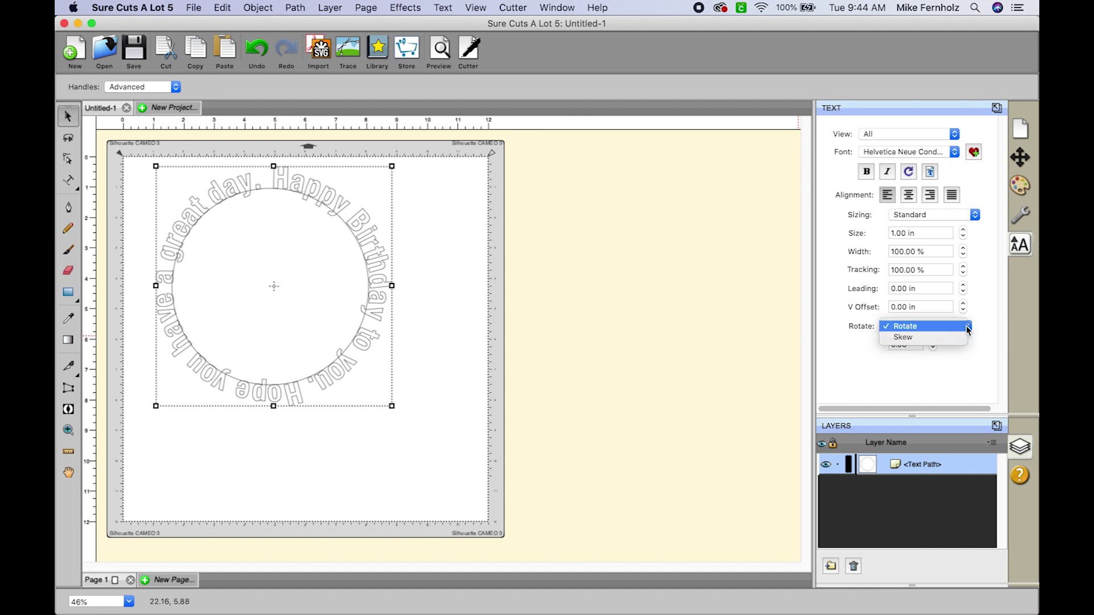
pyautogui.click(941, 338)
pyautogui.click(934, 342)
pyautogui.click(934, 342)
pyautogui.click(934, 342)
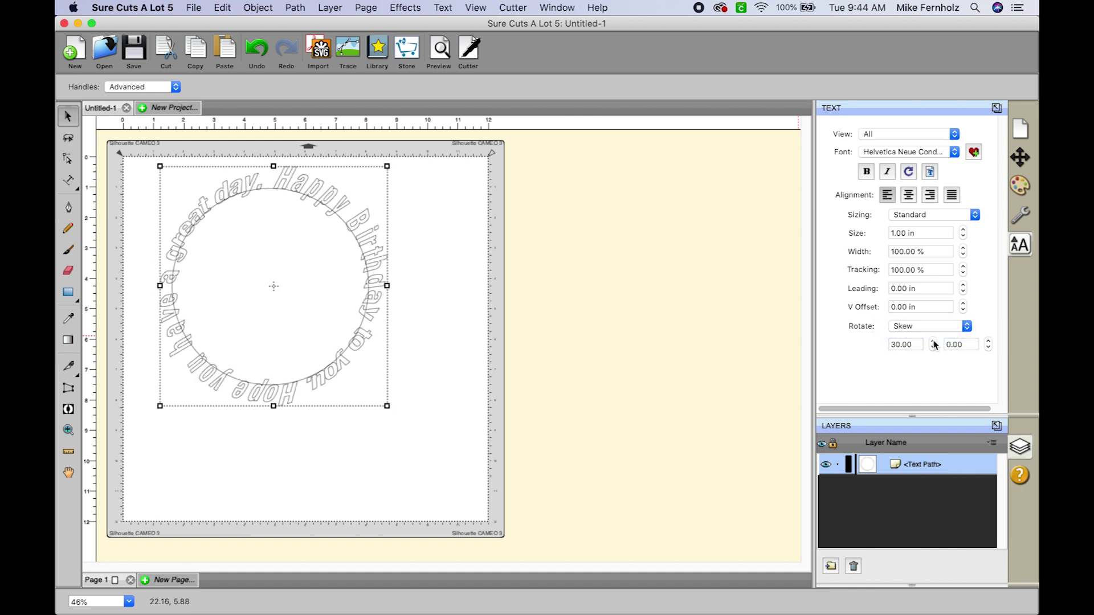
pyautogui.click(933, 349)
pyautogui.click(933, 349)
pyautogui.click(933, 349)
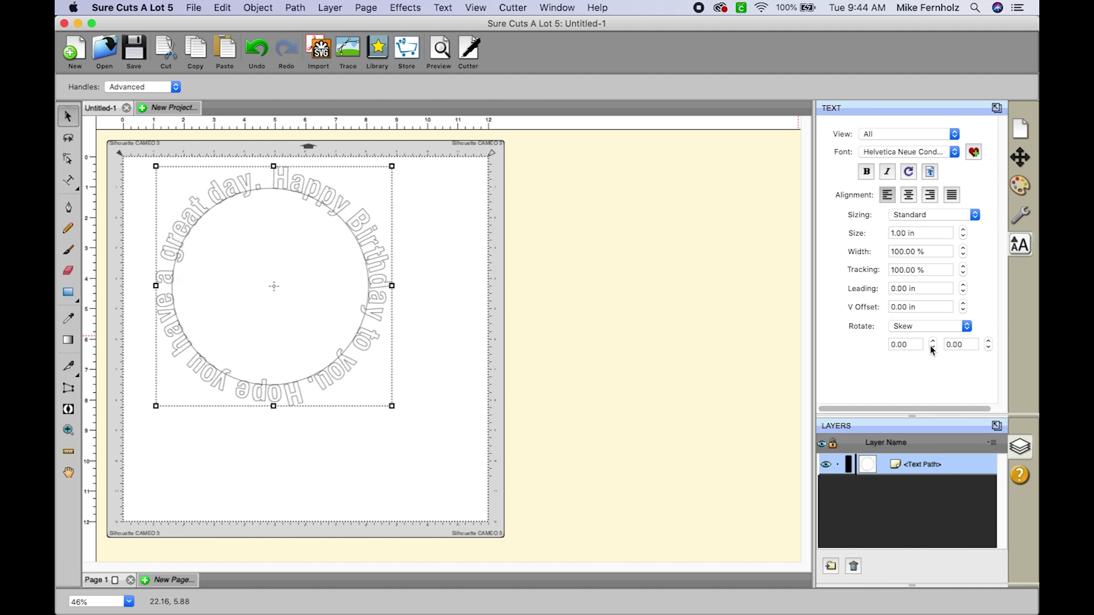
# Try a second skew value of 40.00 on the path text and reset it to 0.00
pyautogui.click(987, 342)
pyautogui.click(987, 341)
pyautogui.click(987, 342)
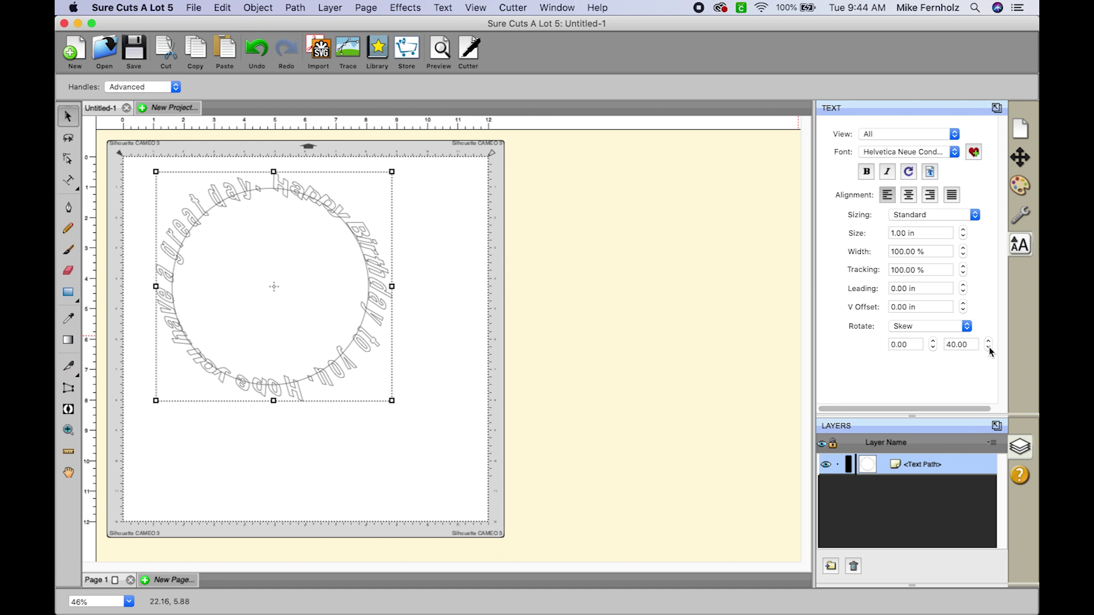
pyautogui.click(989, 349)
pyautogui.click(988, 348)
pyautogui.click(989, 349)
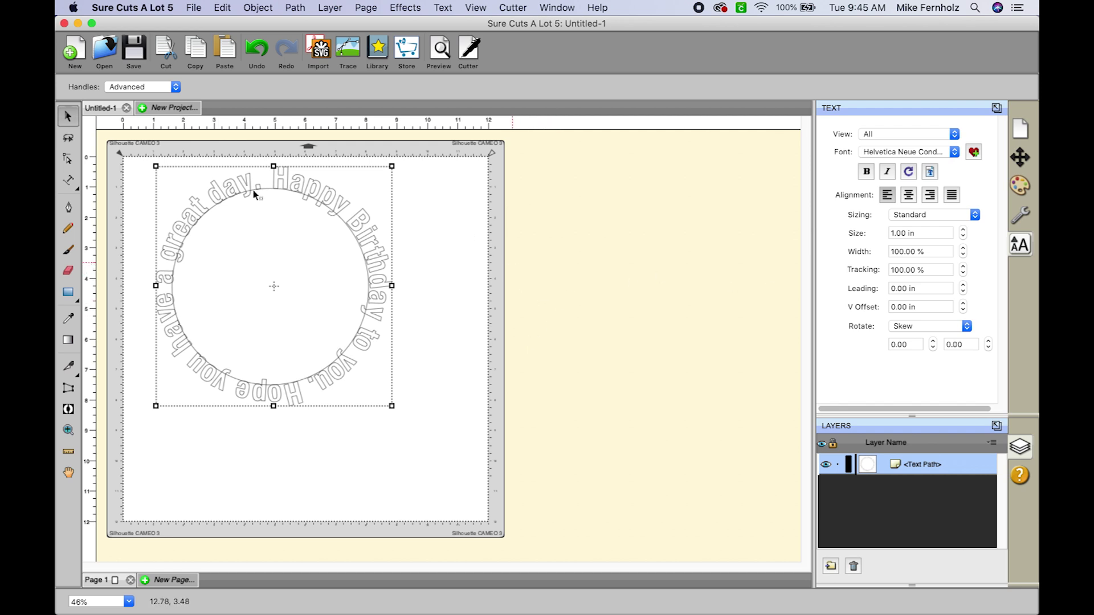
# Add a separate two-line text reading "test" and "123" in the empty area beside the mat
pyautogui.click(69, 184)
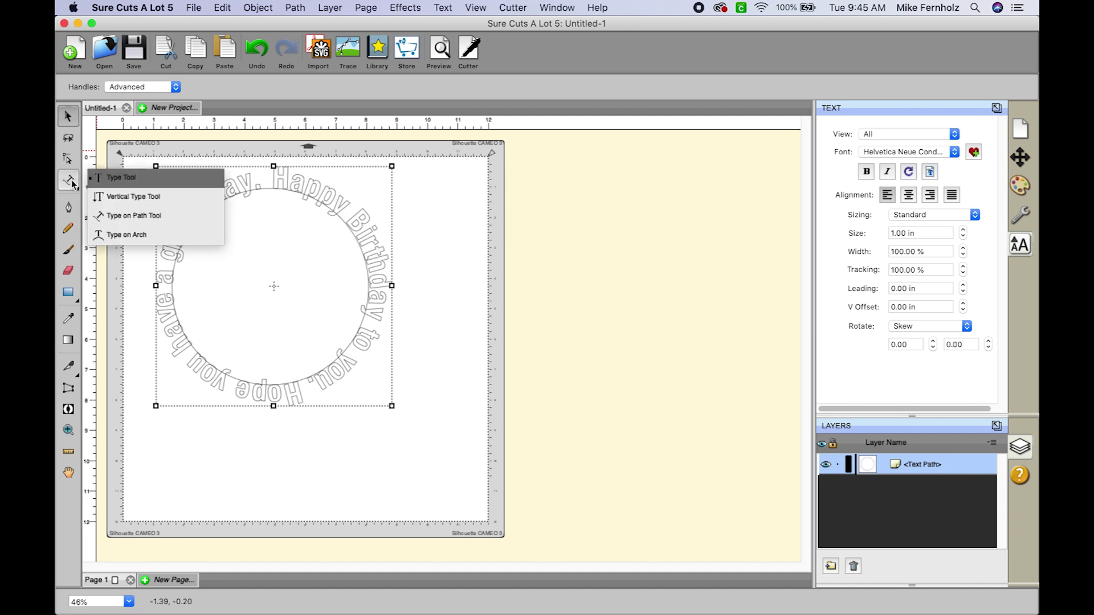
pyautogui.click(124, 180)
pyautogui.click(630, 251)
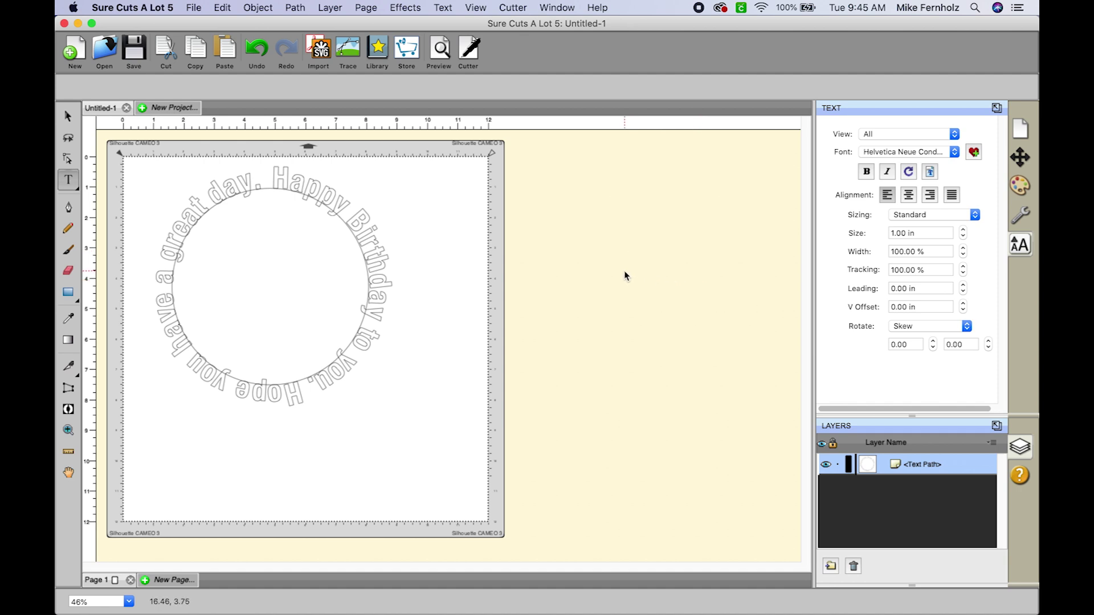
pyautogui.write('test')
pyautogui.press('Return')
pyautogui.write('123')
pyautogui.click(68, 116)
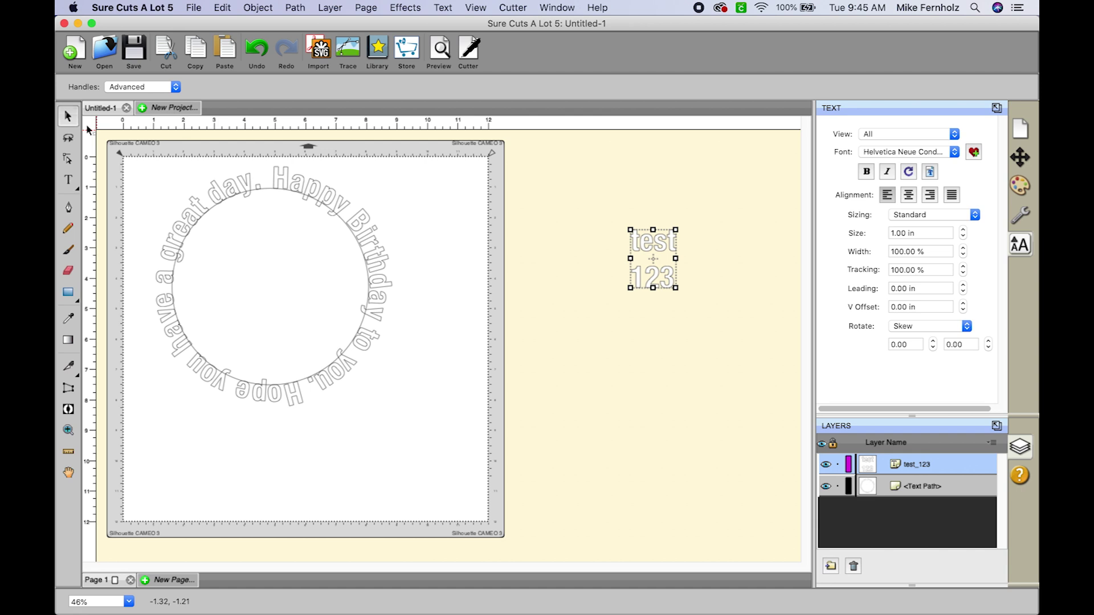
# Set the leading of the two-line test text to 0.60 in
pyautogui.click(962, 286)
pyautogui.click(962, 286)
pyautogui.click(962, 285)
pyautogui.click(962, 286)
pyautogui.click(962, 286)
pyautogui.click(962, 286)
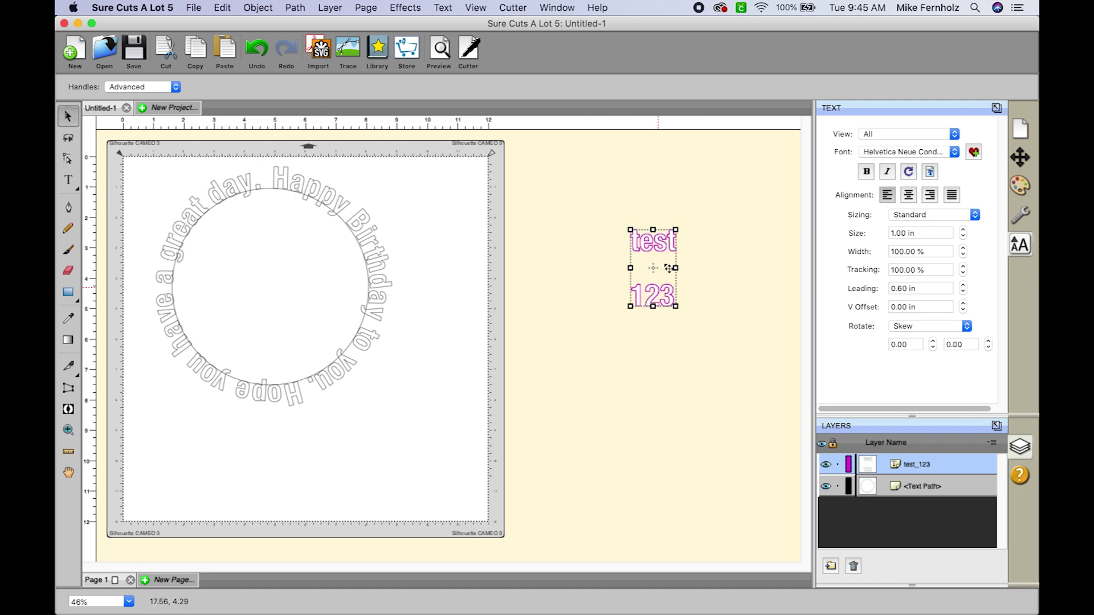
# Try a tighter leading of -0.20 in on the test text and delete that text
pyautogui.click(963, 292)
pyautogui.click(963, 293)
pyautogui.click(963, 293)
pyautogui.click(963, 293)
pyautogui.click(963, 293)
pyautogui.click(963, 293)
pyautogui.click(963, 292)
pyautogui.click(963, 293)
pyautogui.click(963, 292)
pyautogui.click(963, 293)
pyautogui.click(963, 293)
pyautogui.click(963, 293)
pyautogui.click(963, 292)
pyautogui.moveTo(630, 266); pyautogui.dragTo(629, 279)
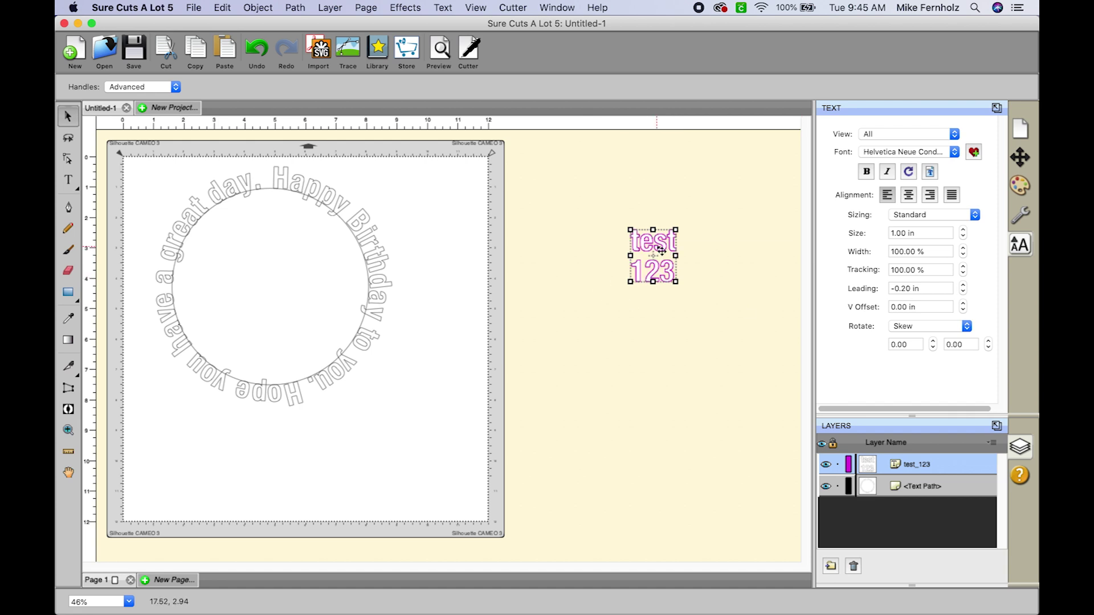
pyautogui.press('Delete')
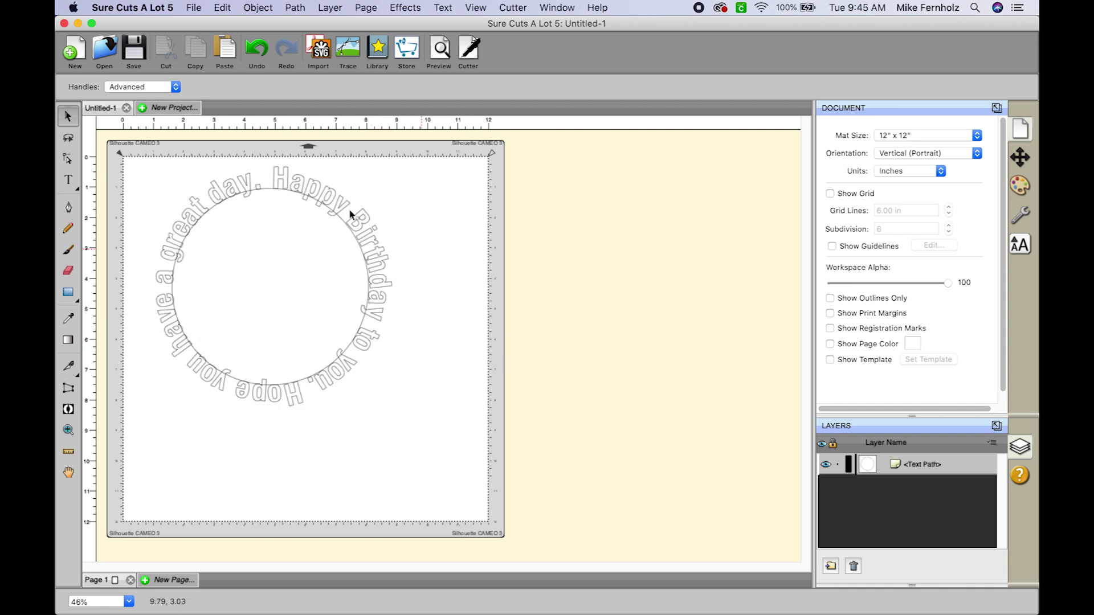
# Fill the circular birthday text with solid black
pyautogui.click(364, 234)
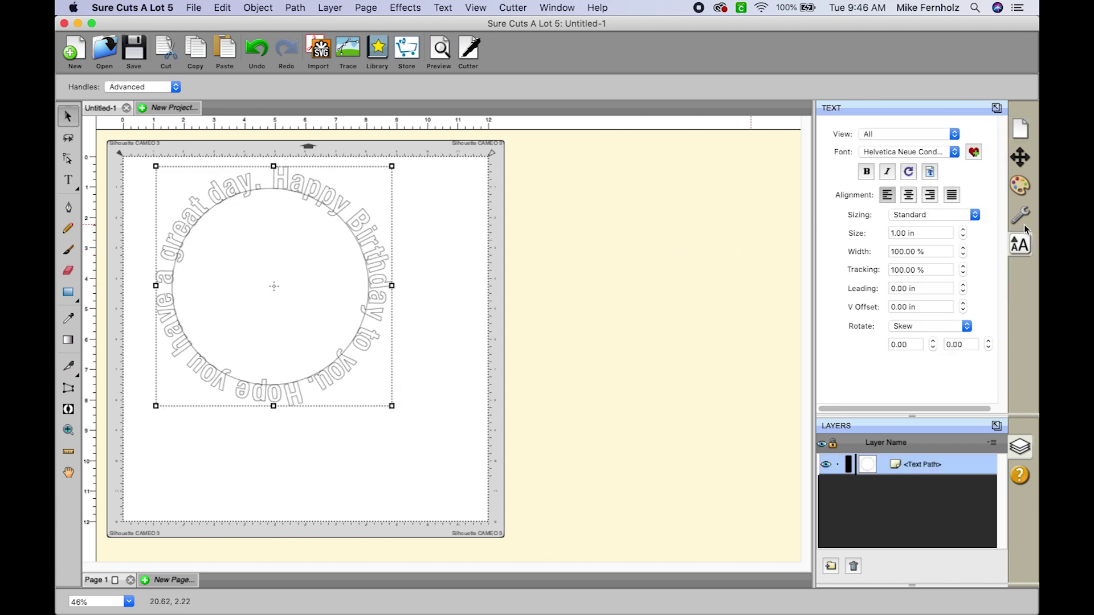
pyautogui.click(1020, 187)
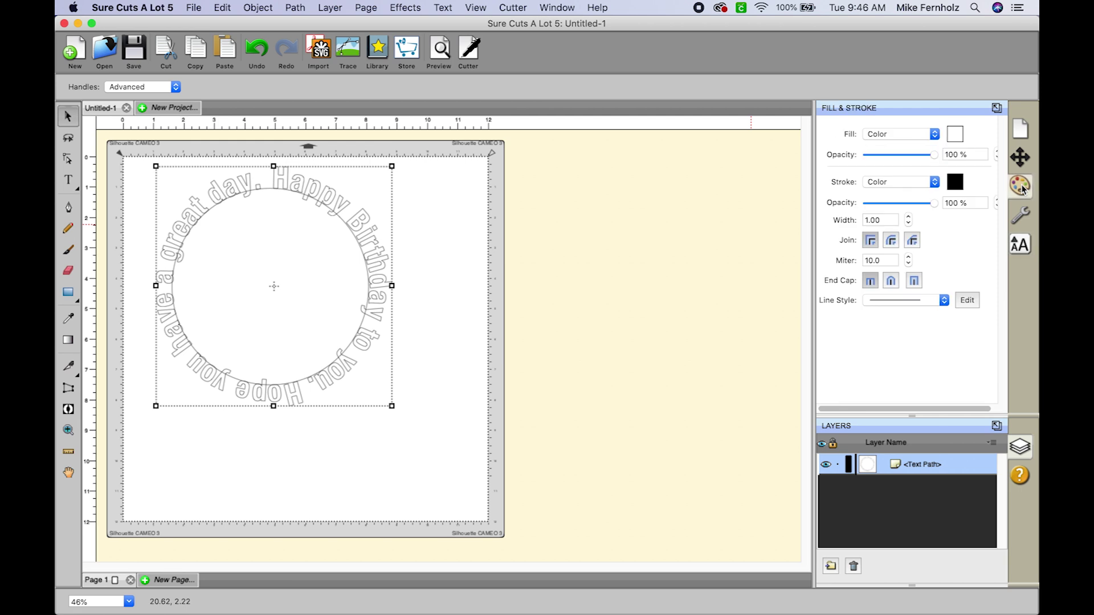
pyautogui.click(955, 137)
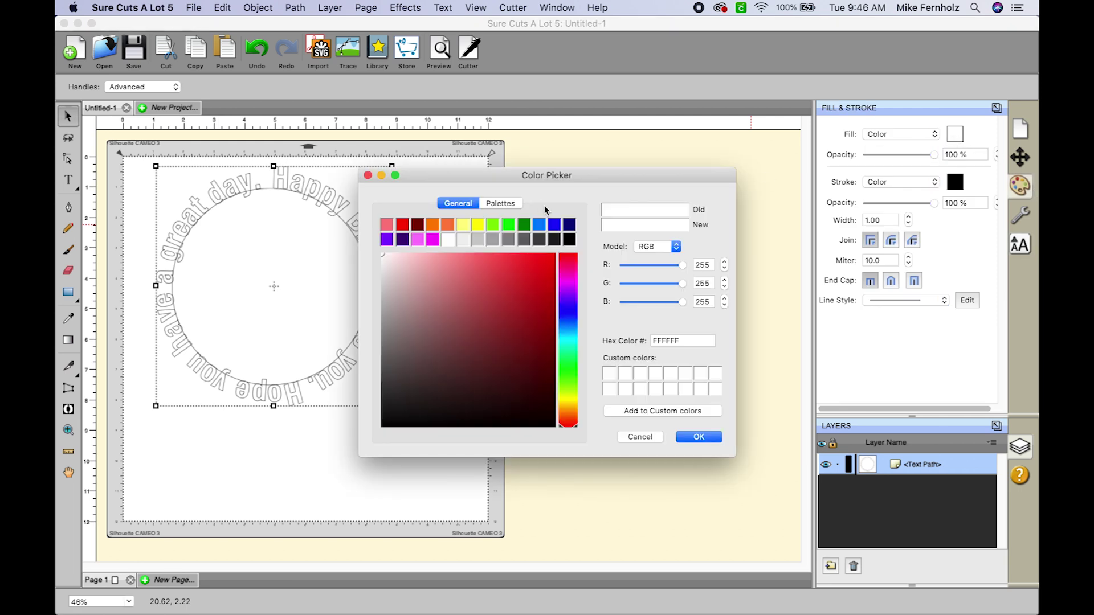
pyautogui.click(569, 239)
pyautogui.click(697, 438)
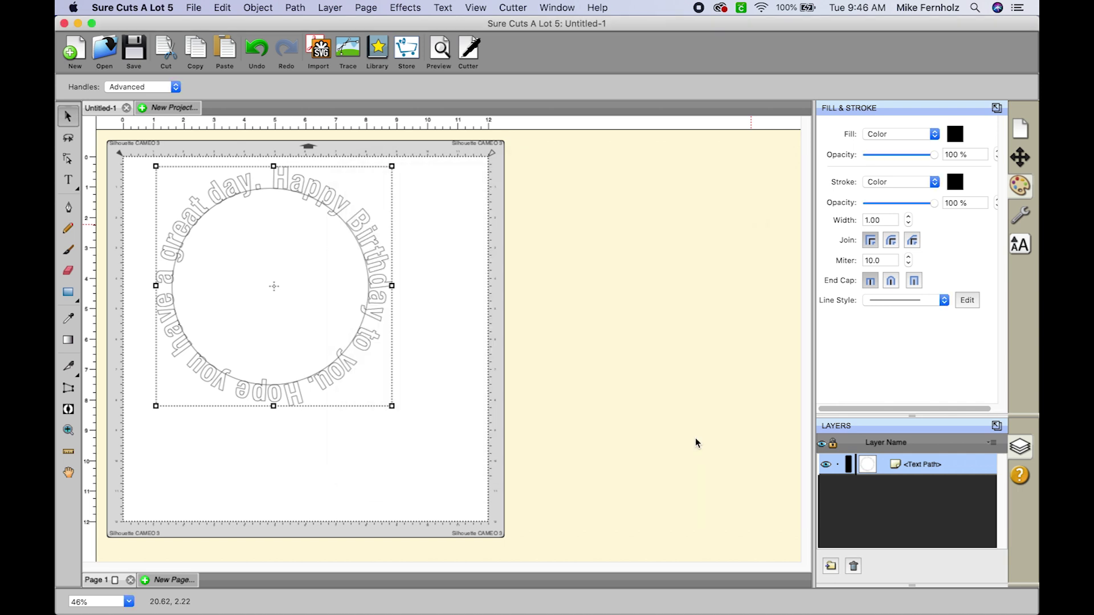
pyautogui.click(453, 235)
# Convert the circular path text to outlines
pyautogui.click(313, 186)
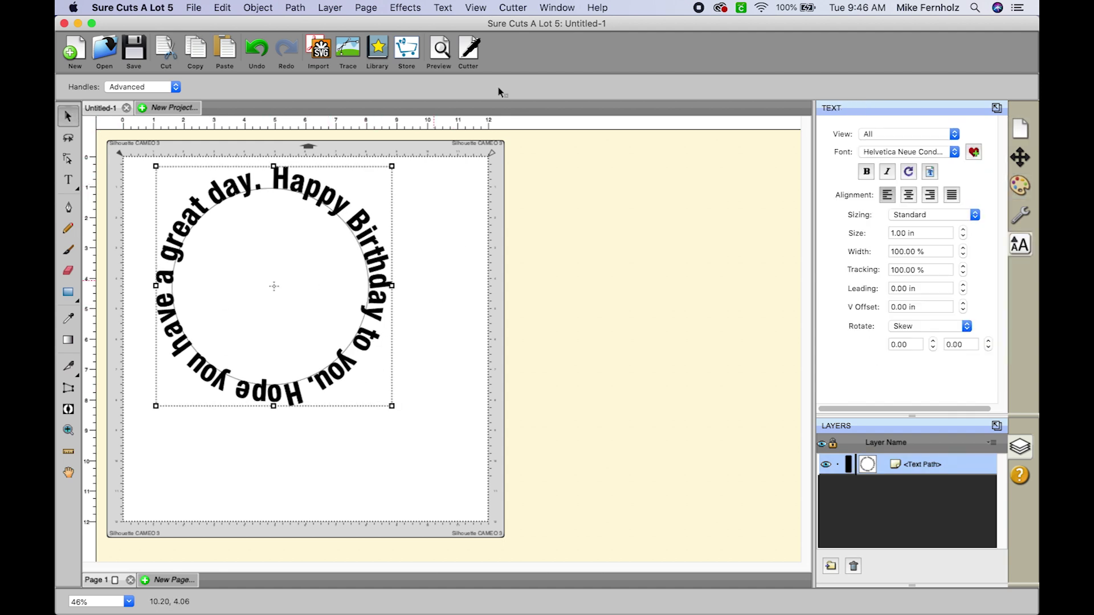
pyautogui.click(443, 8)
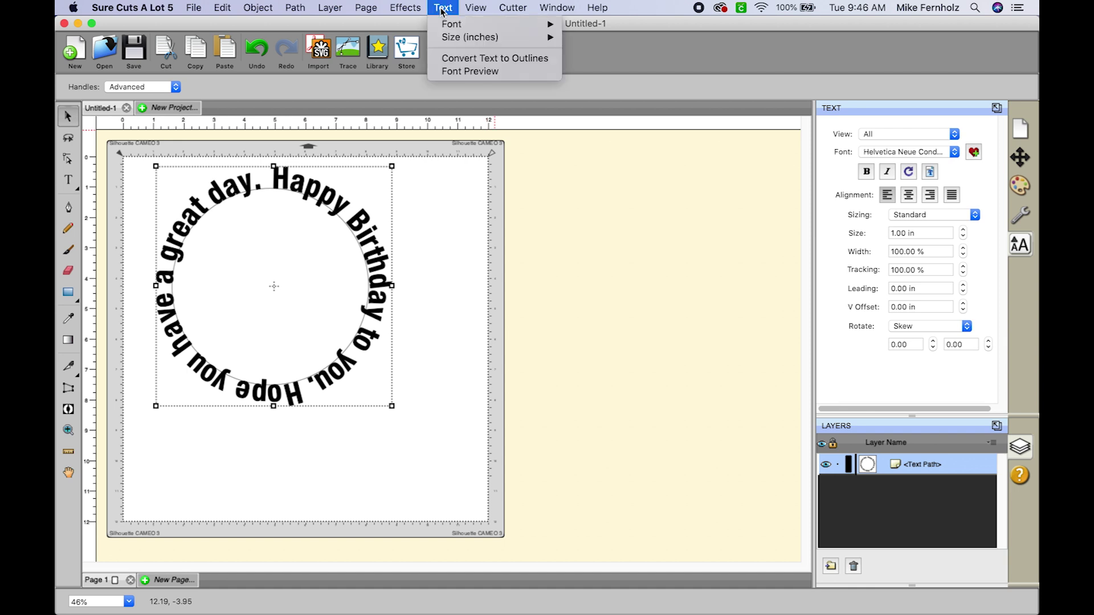
pyautogui.click(460, 57)
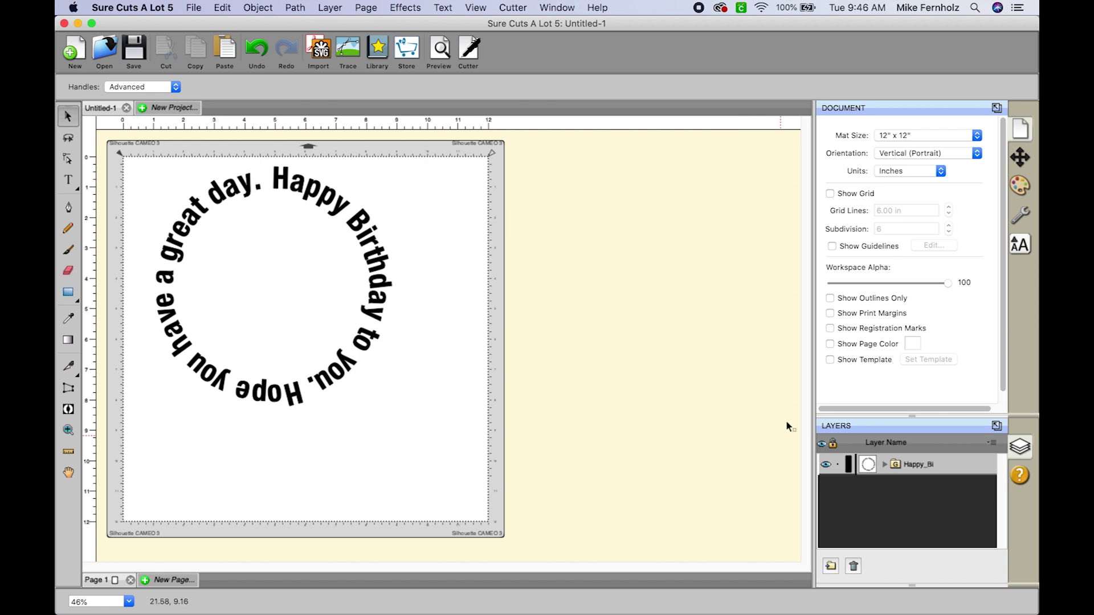
# Detach the layer list into a floating window, make it taller and place it beside the circular text
pyautogui.click(996, 426)
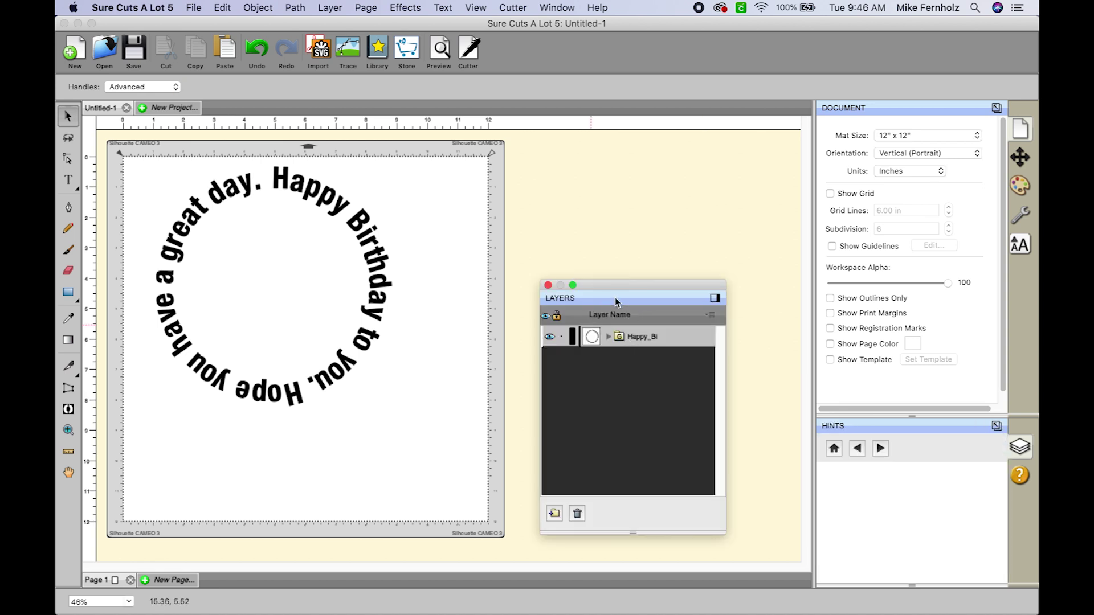
pyautogui.moveTo(626, 286); pyautogui.dragTo(694, 91)
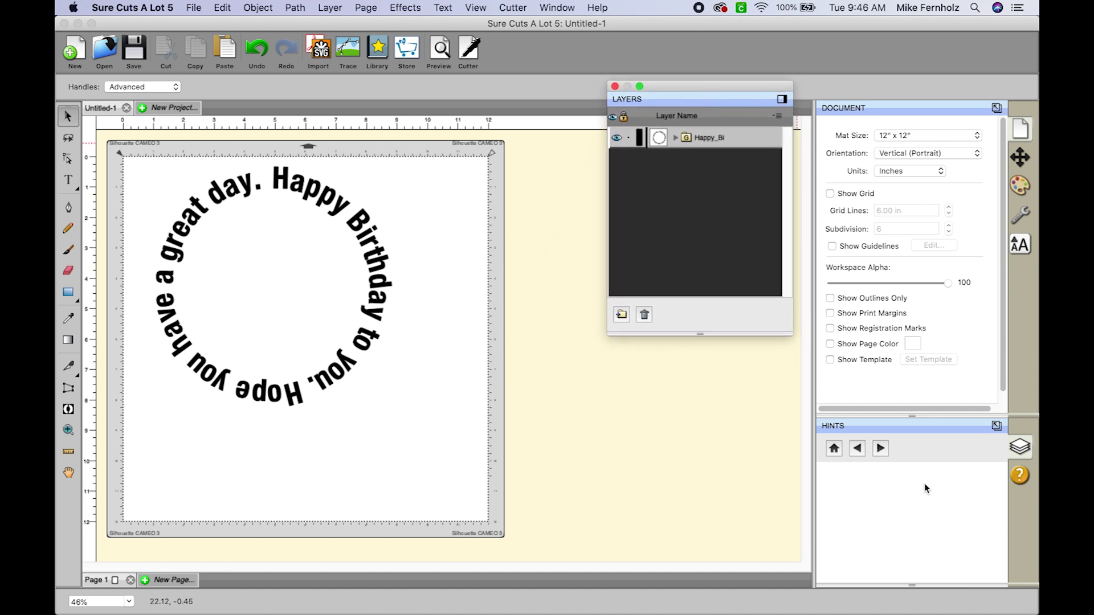
pyautogui.moveTo(732, 337); pyautogui.dragTo(712, 478)
pyautogui.moveTo(705, 88); pyautogui.dragTo(580, 122)
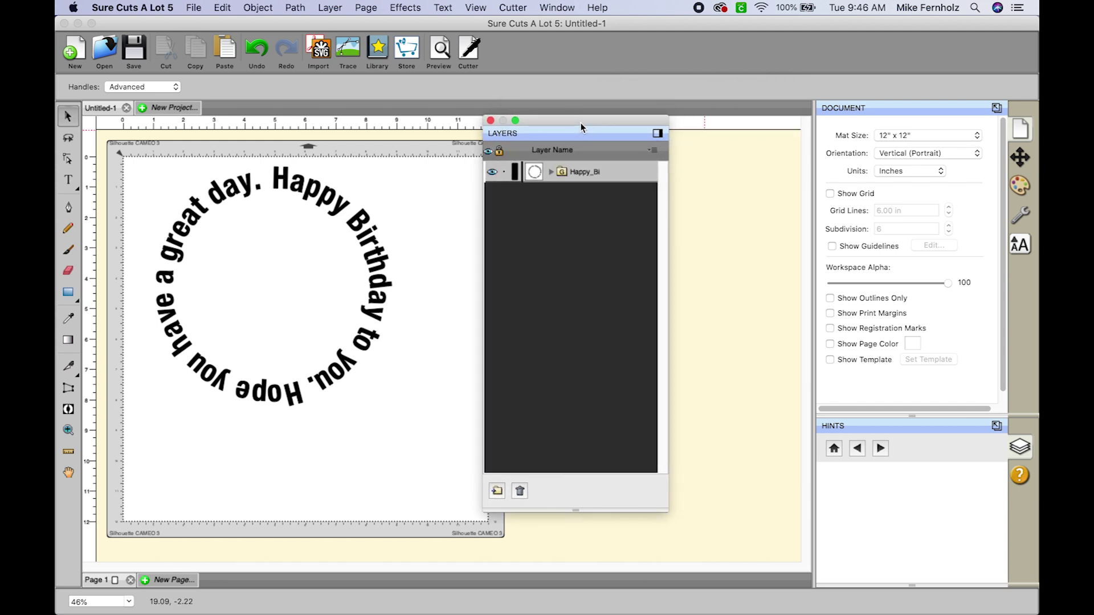
# Expand the Happy_Bi group and examine its individual letter layers
pyautogui.click(549, 172)
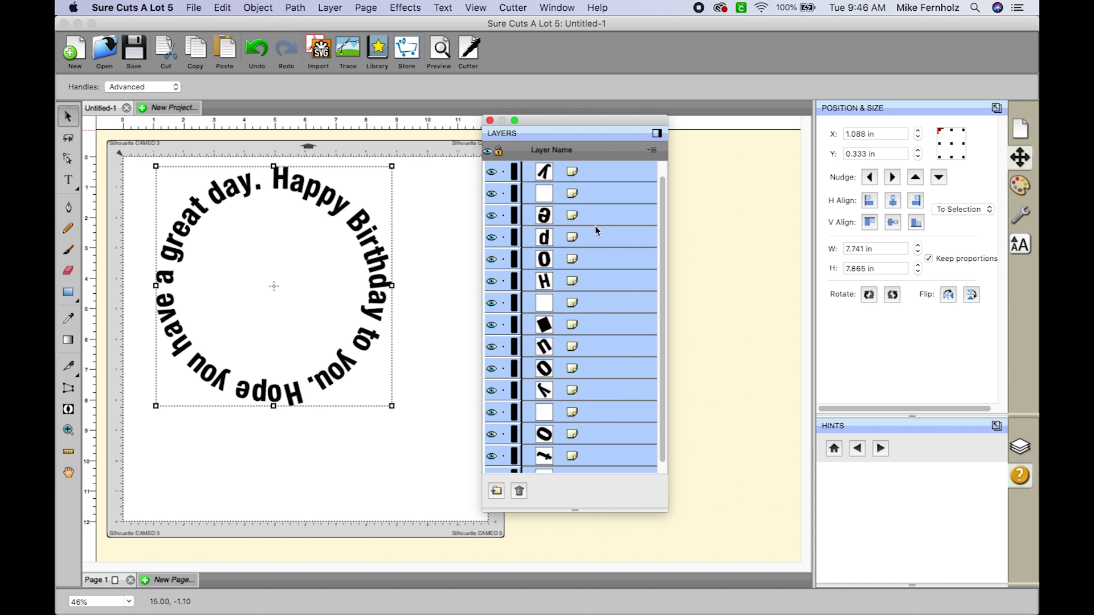
pyautogui.scroll(-10, 595, 225)
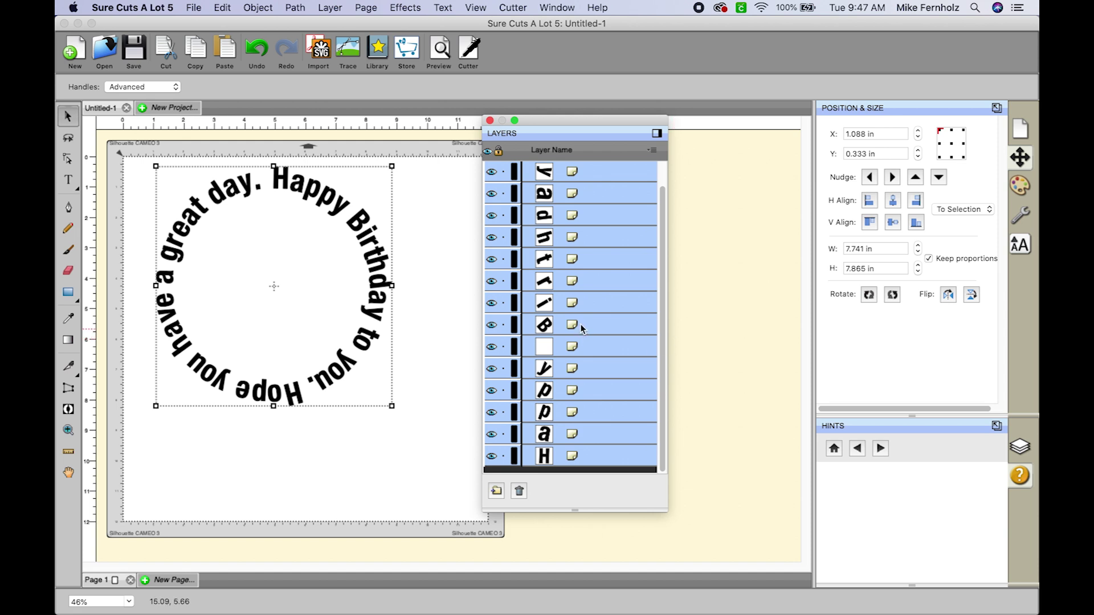
pyautogui.scroll(10, 580, 323)
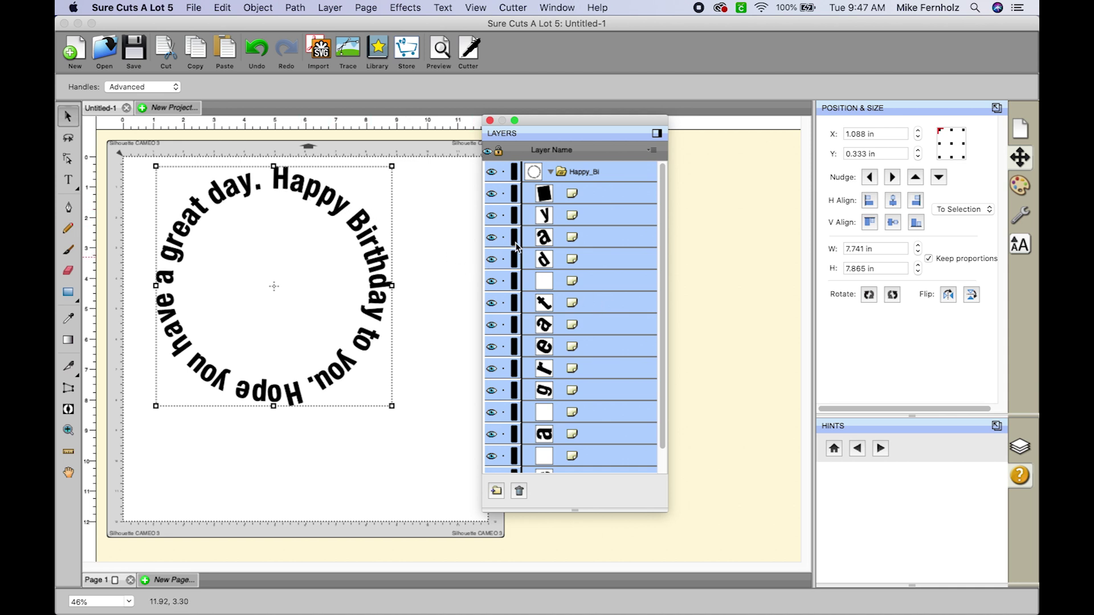
pyautogui.scroll(-10, 585, 402)
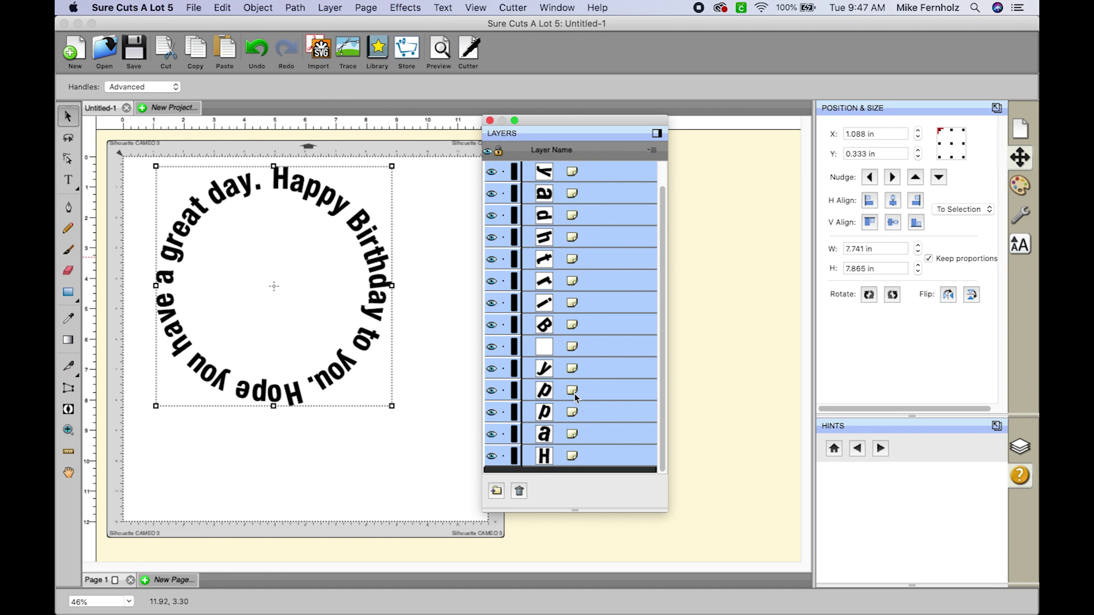
# Combine all the outlined letters of the circular text into a single path with Union
pyautogui.click(292, 8)
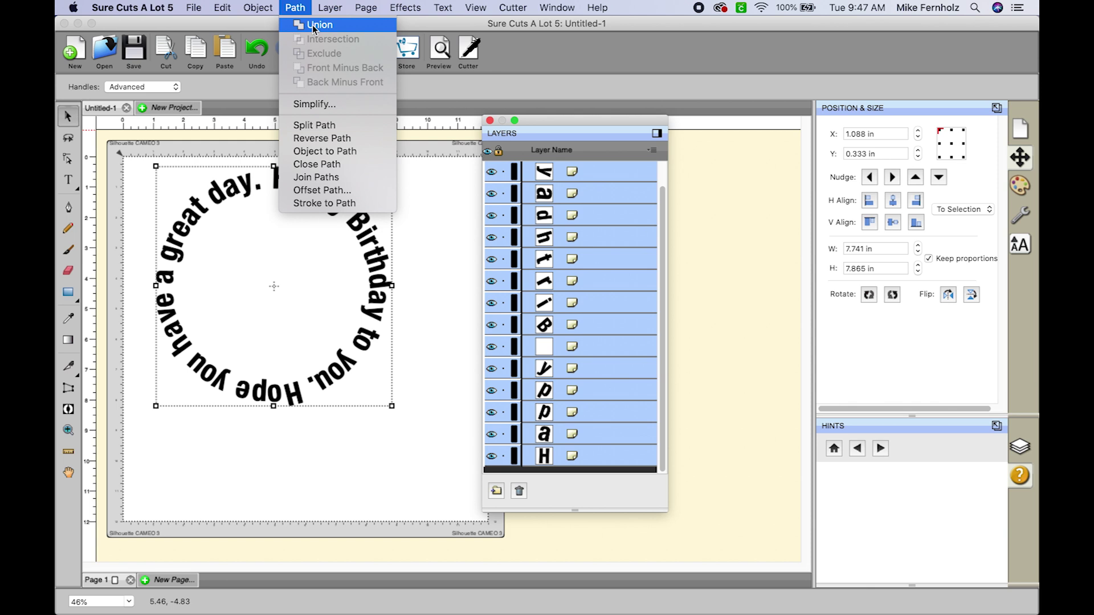
pyautogui.click(312, 26)
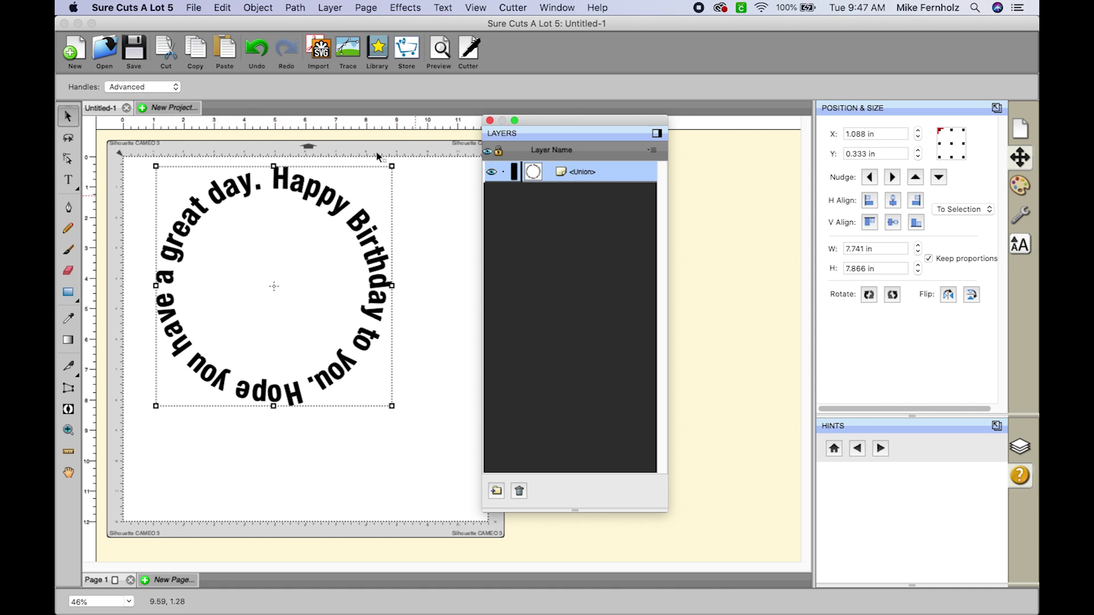
pyautogui.click(424, 170)
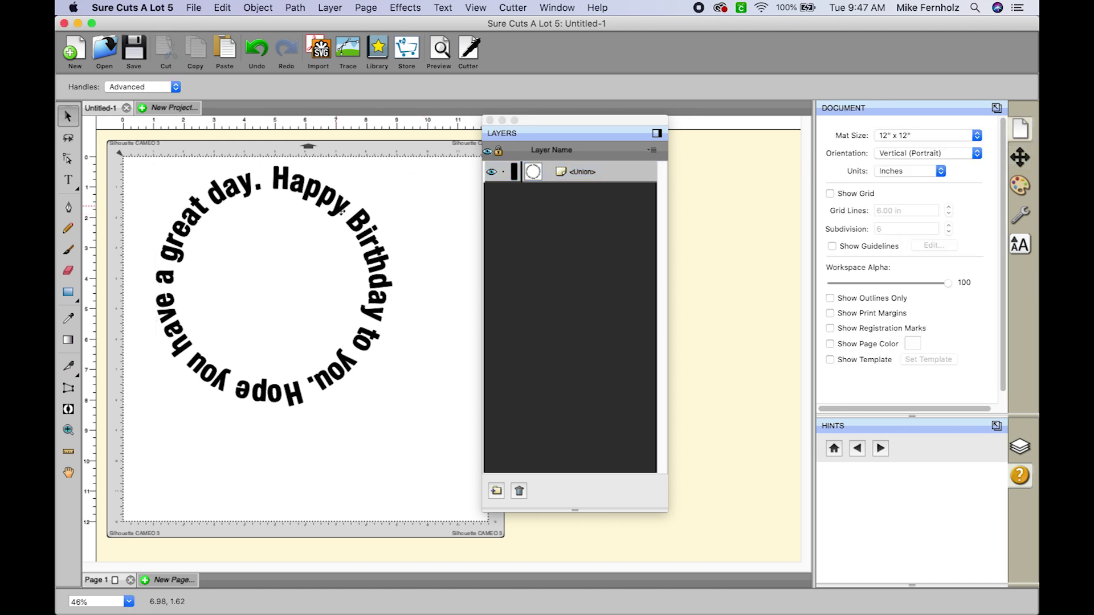
pyautogui.click(342, 212)
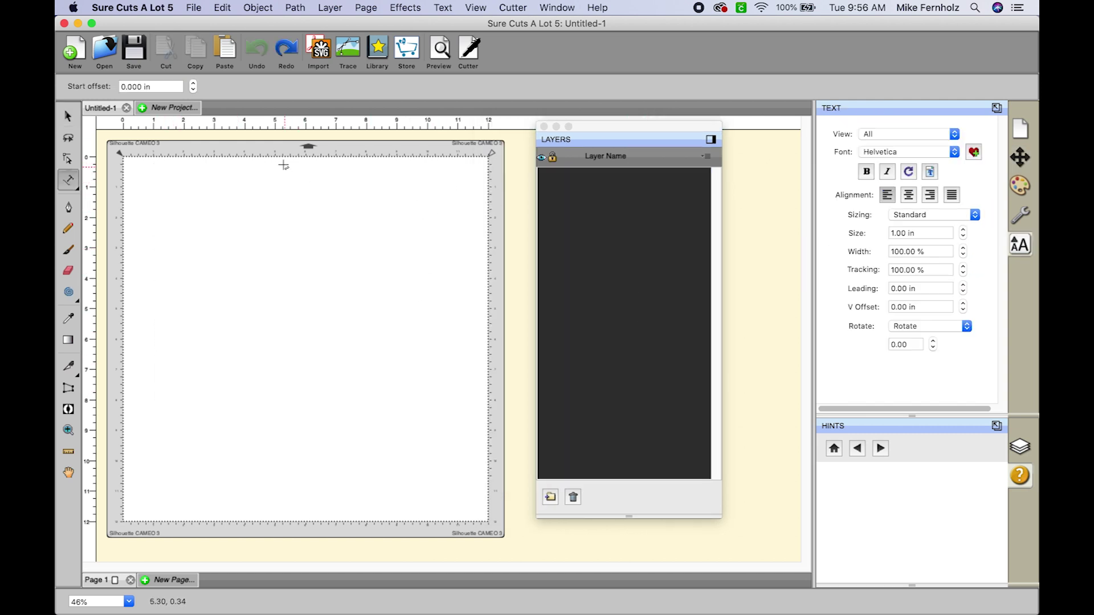
# Draw a clockwise spiral with 3.00 turns and a divergence of 1.00, and move it near the mat's centre
pyautogui.moveTo(67, 293); pyautogui.dragTo(107, 291)
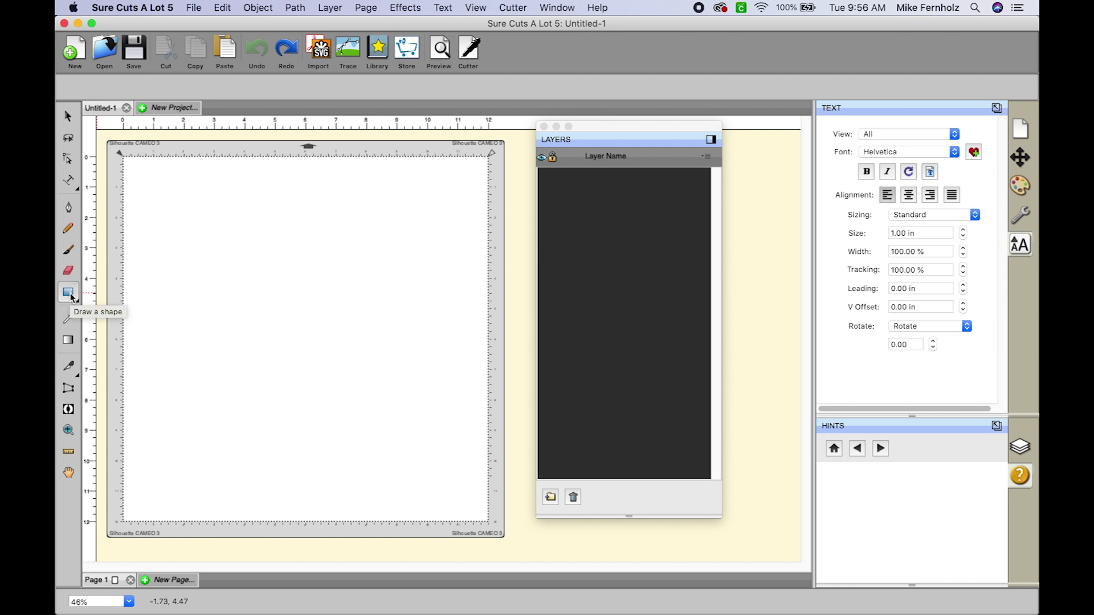
pyautogui.moveTo(72, 297); pyautogui.dragTo(72, 297)
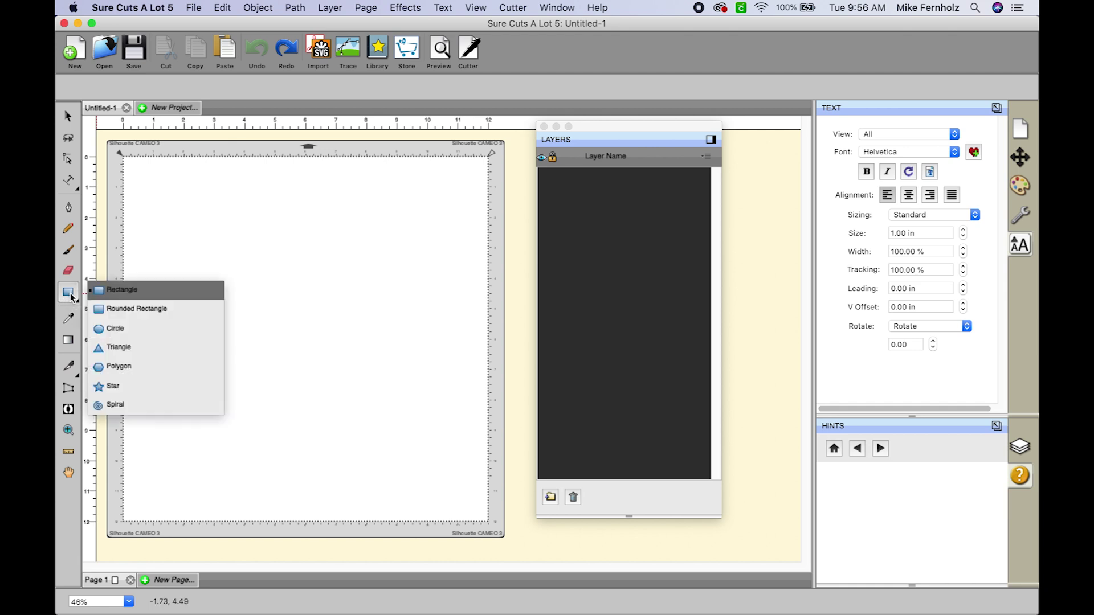
pyautogui.click(121, 405)
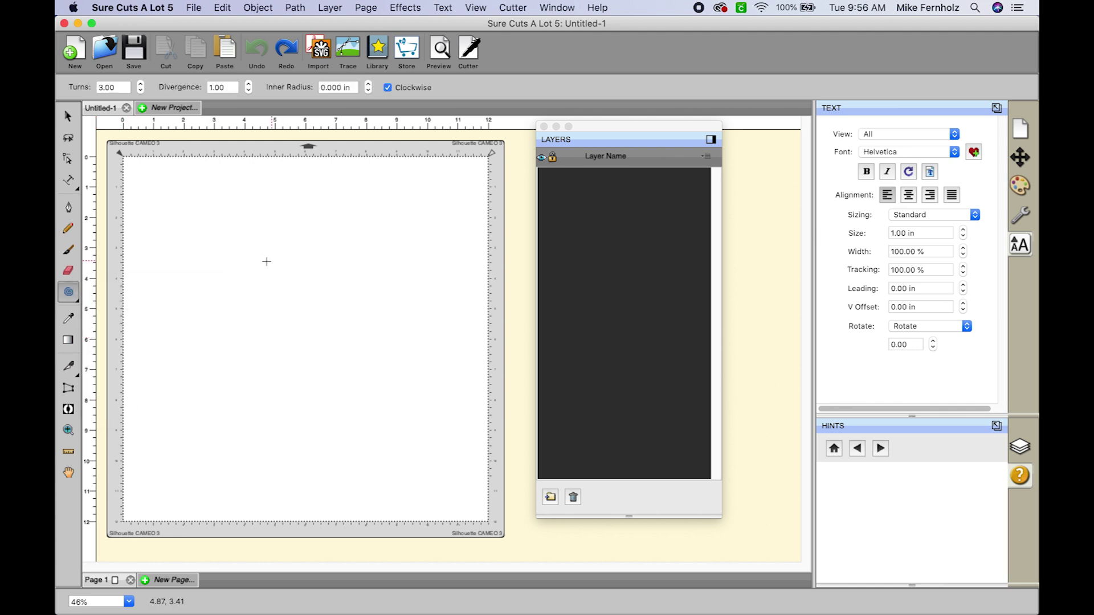
pyautogui.moveTo(244, 245); pyautogui.dragTo(335, 340)
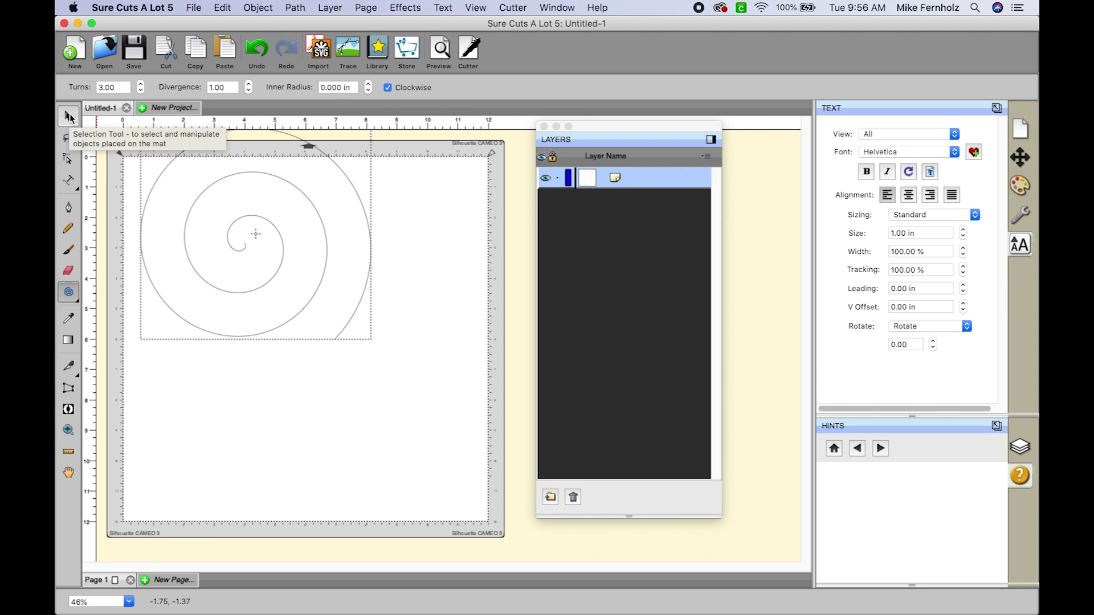
pyautogui.click(69, 117)
pyautogui.moveTo(281, 237); pyautogui.dragTo(319, 335)
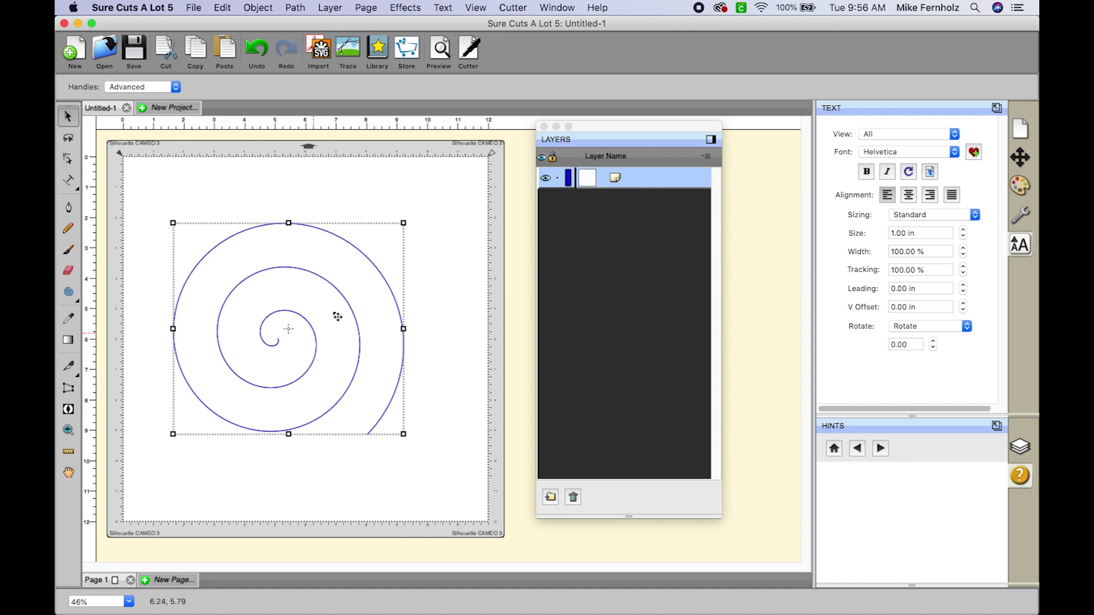
# Place type on path along the spiral, starting near its inner end, reading "Happy Birthday to you. I hope you have a wonderful day"
pyautogui.click(67, 183)
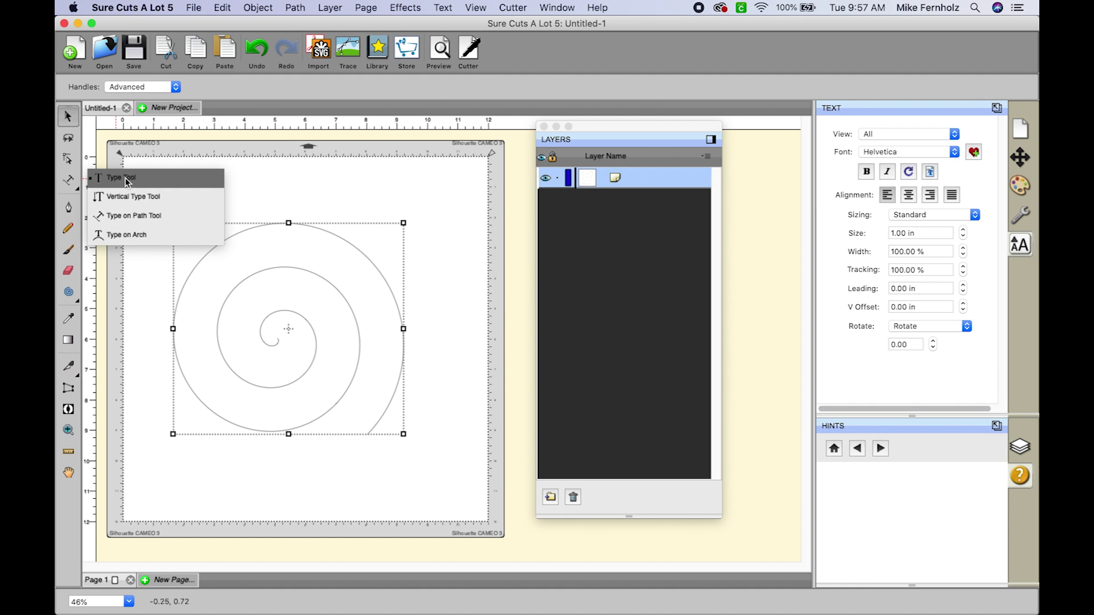
pyautogui.click(154, 216)
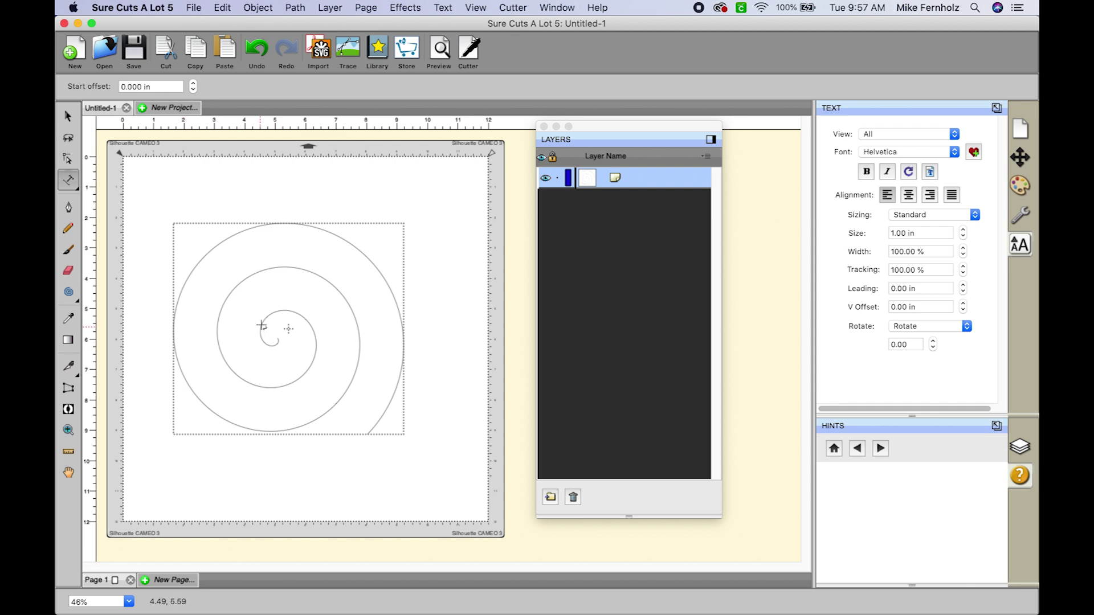
pyautogui.click(261, 325)
pyautogui.write('Happy')
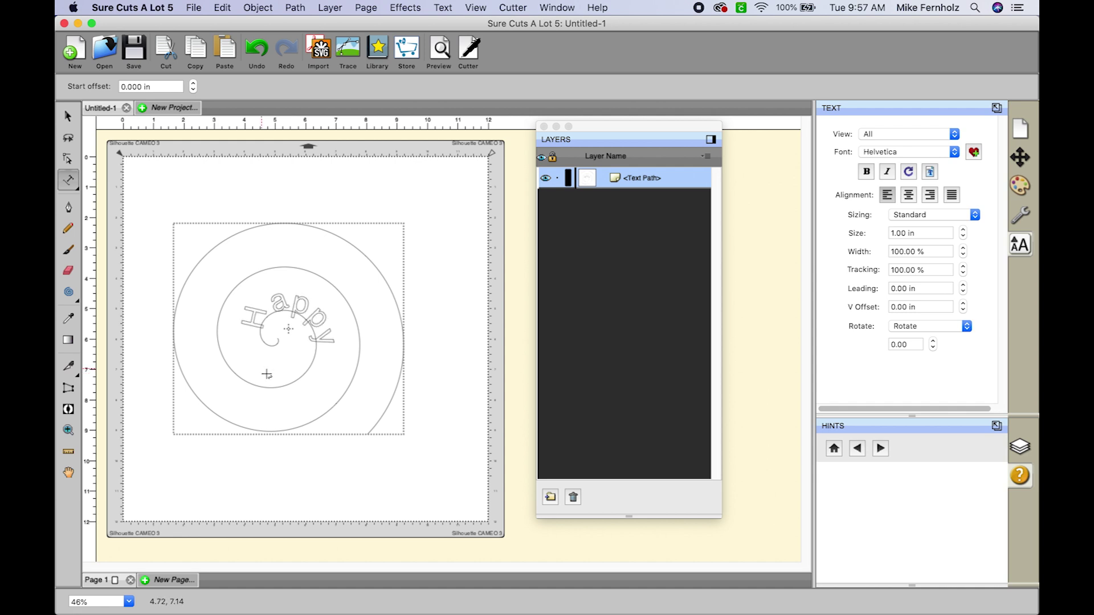
pyautogui.write(' Birth')
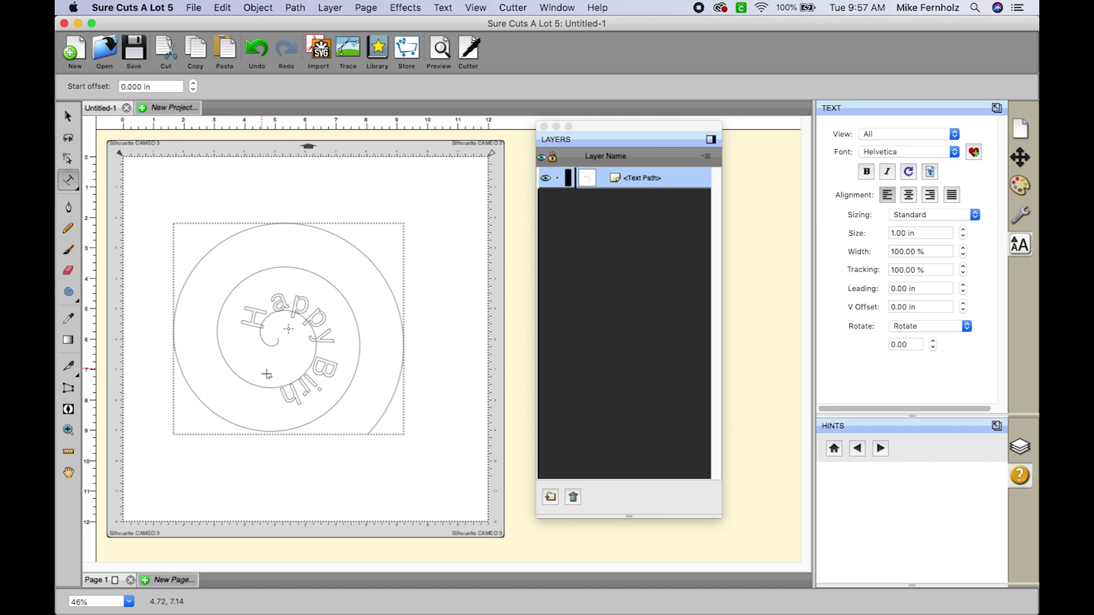
pyautogui.press('BackSpace')
pyautogui.press('BackSpace')
pyautogui.write('rthday to you.')
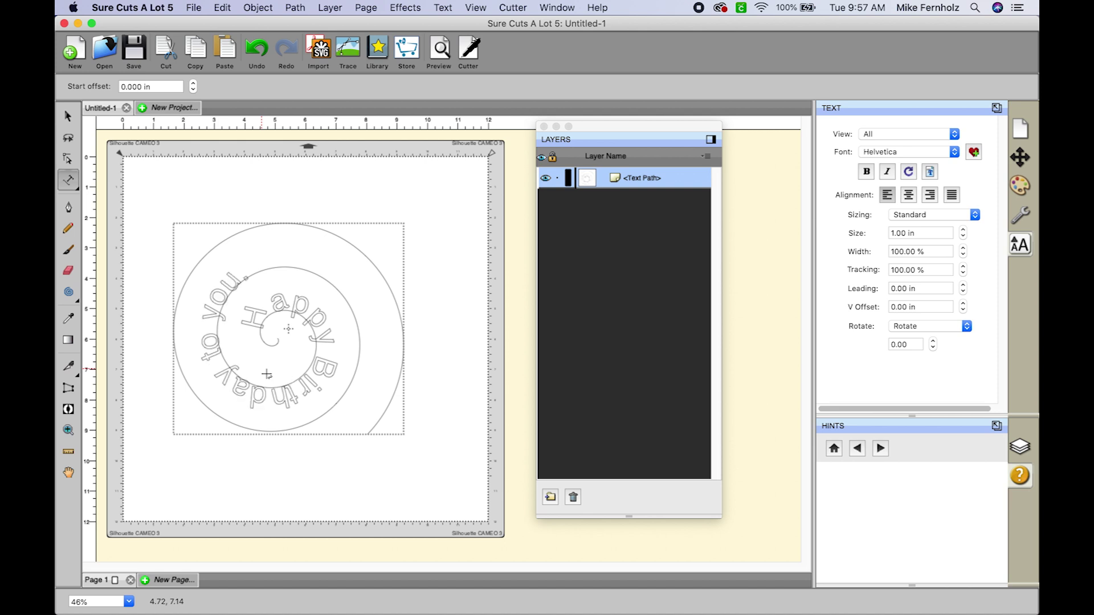
pyautogui.write(' I hope yo')
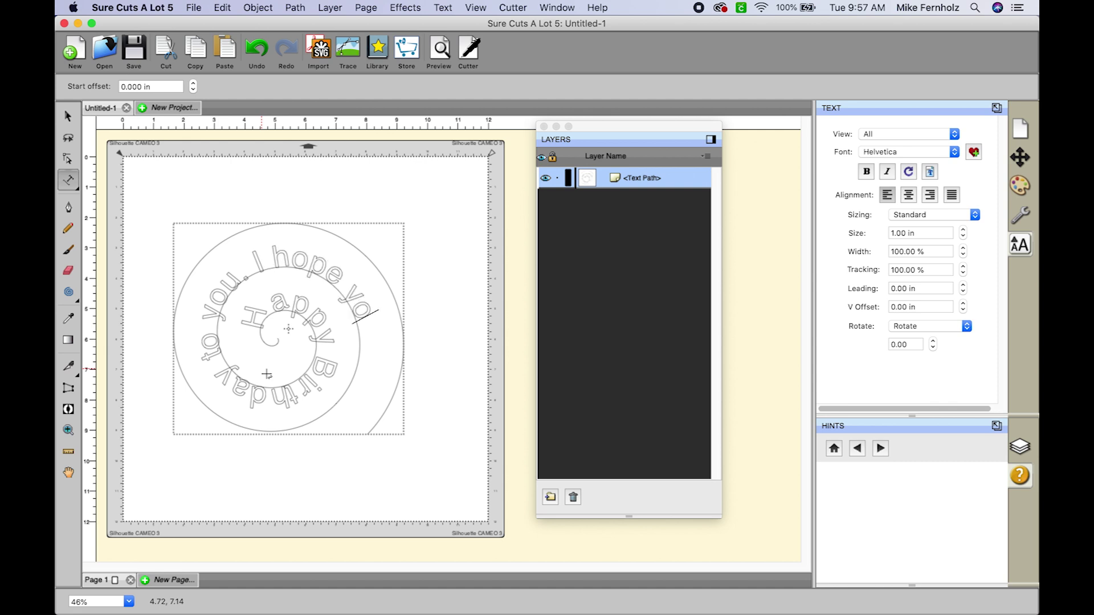
pyautogui.write('u have a wo')
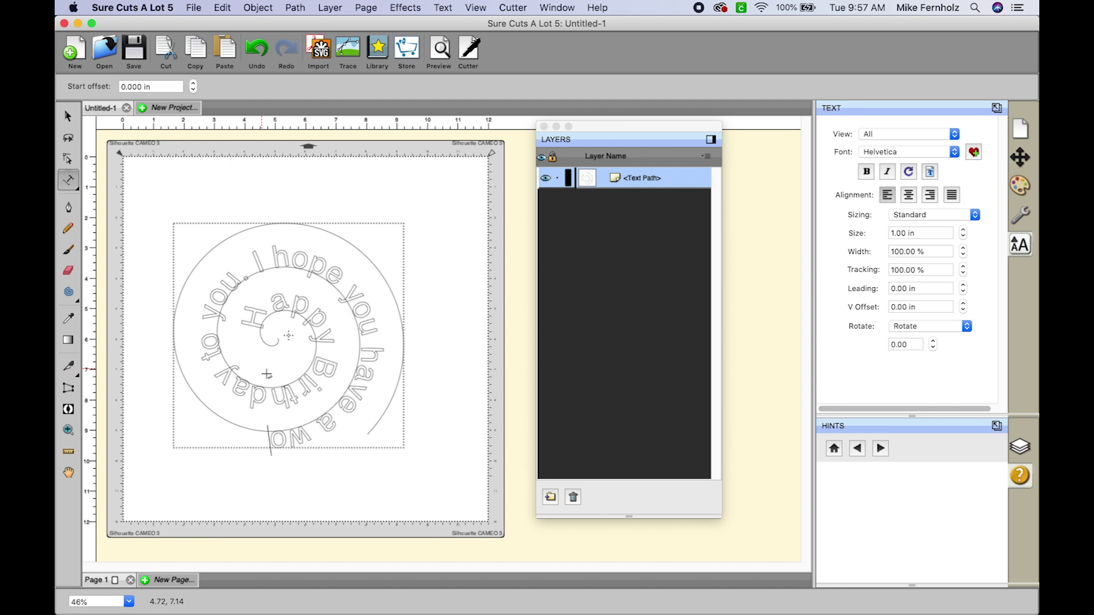
pyautogui.write('nderful day')
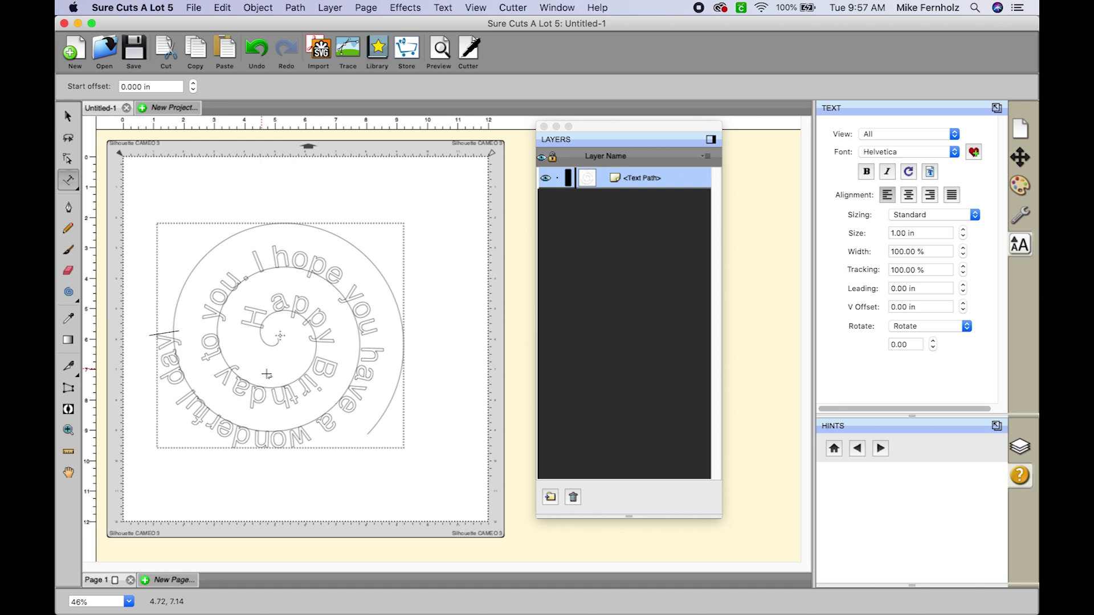
# Continue the spiral text with ". Lets celebrate soon! xoxo" followed by the sender's first name, and finish text entry
pyautogui.write('. L')
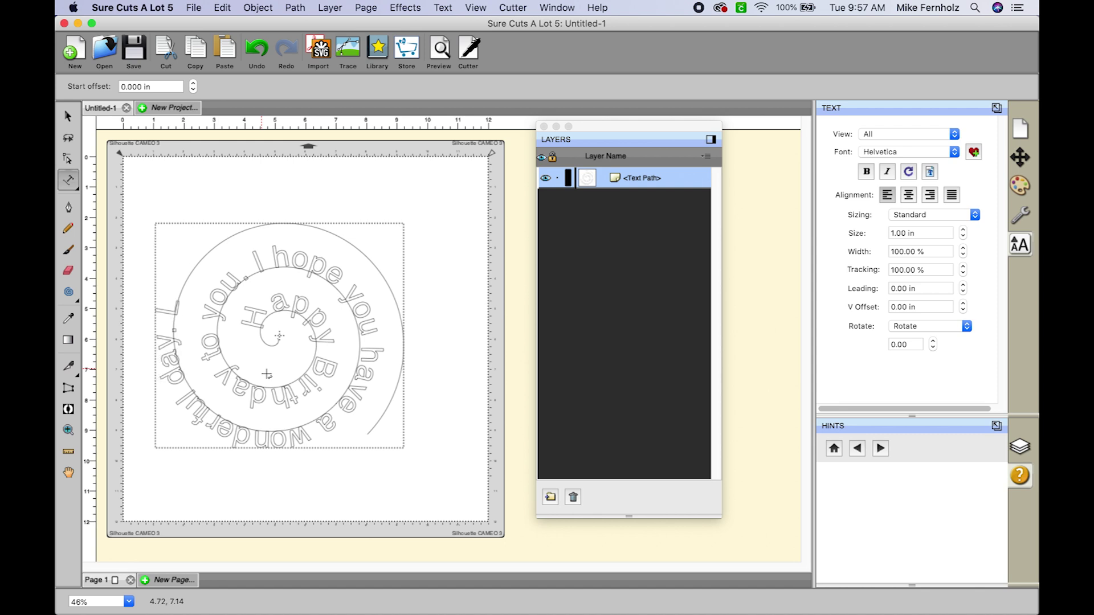
pyautogui.write('ets celebreate')
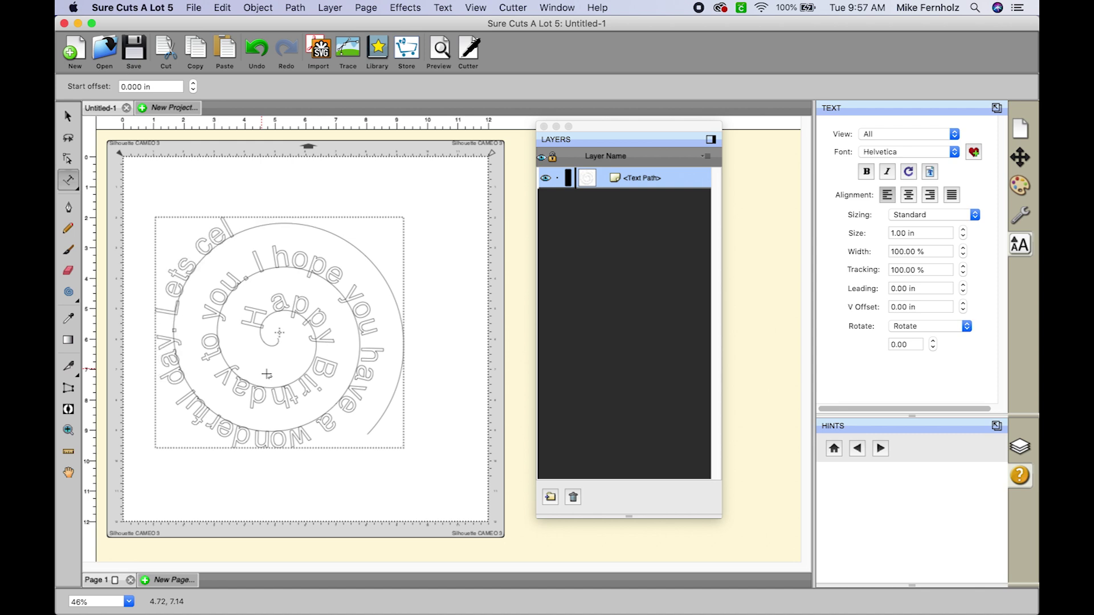
pyautogui.press('BackSpace')
pyautogui.press('BackSpace')
pyautogui.press('BackSpace')
pyautogui.press('BackSpace')
pyautogui.press('BackSpace')
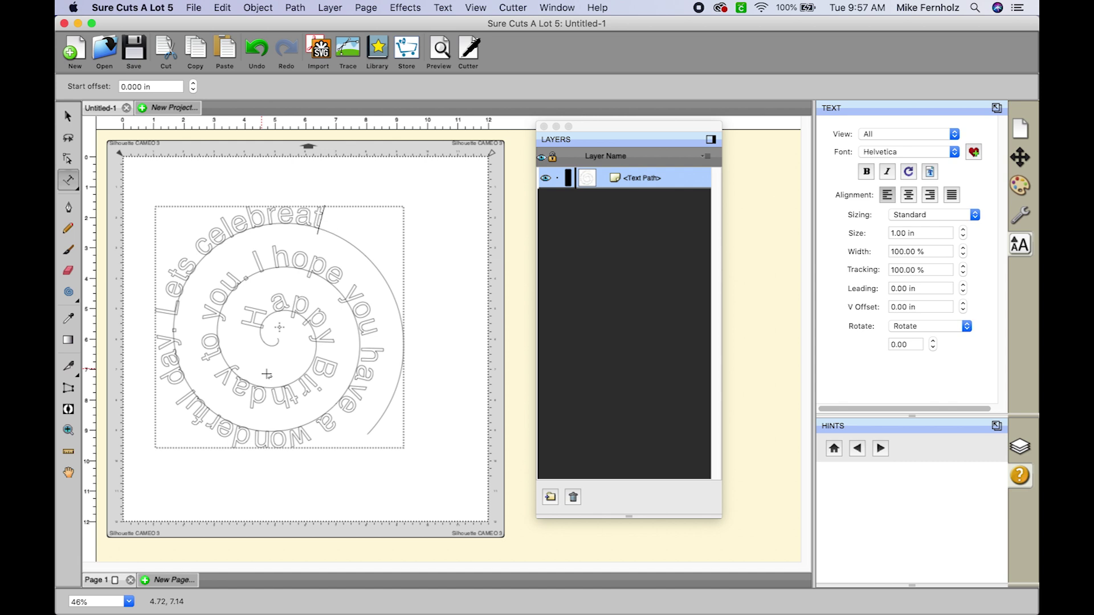
pyautogui.write('atre')
pyautogui.press('BackSpace')
pyautogui.press('BackSpace')
pyautogui.press('BackSpace')
pyautogui.press('BackSpace')
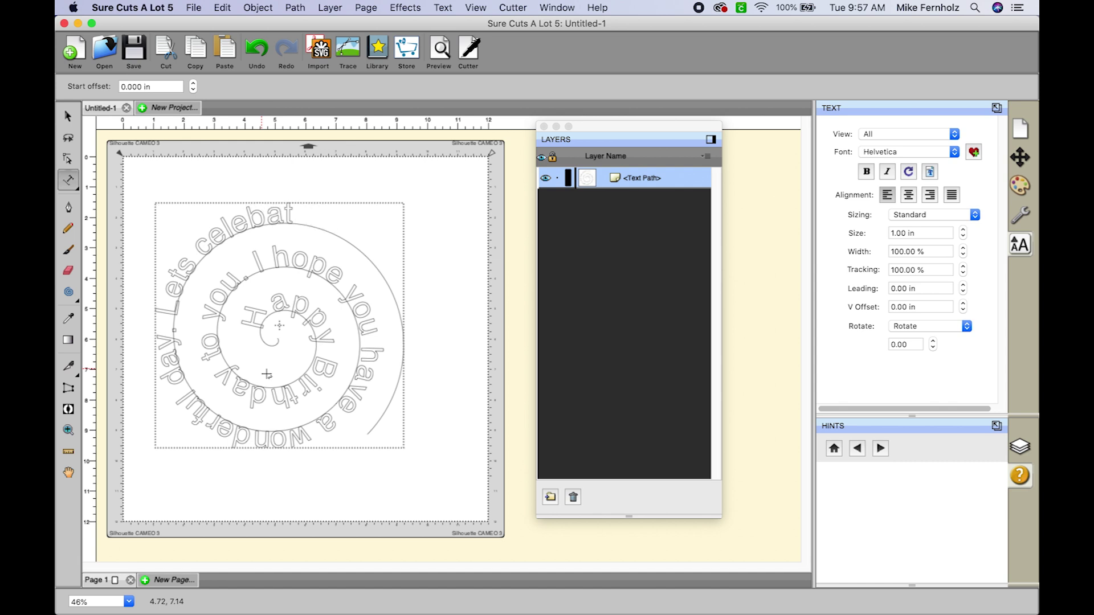
pyautogui.write('rate')
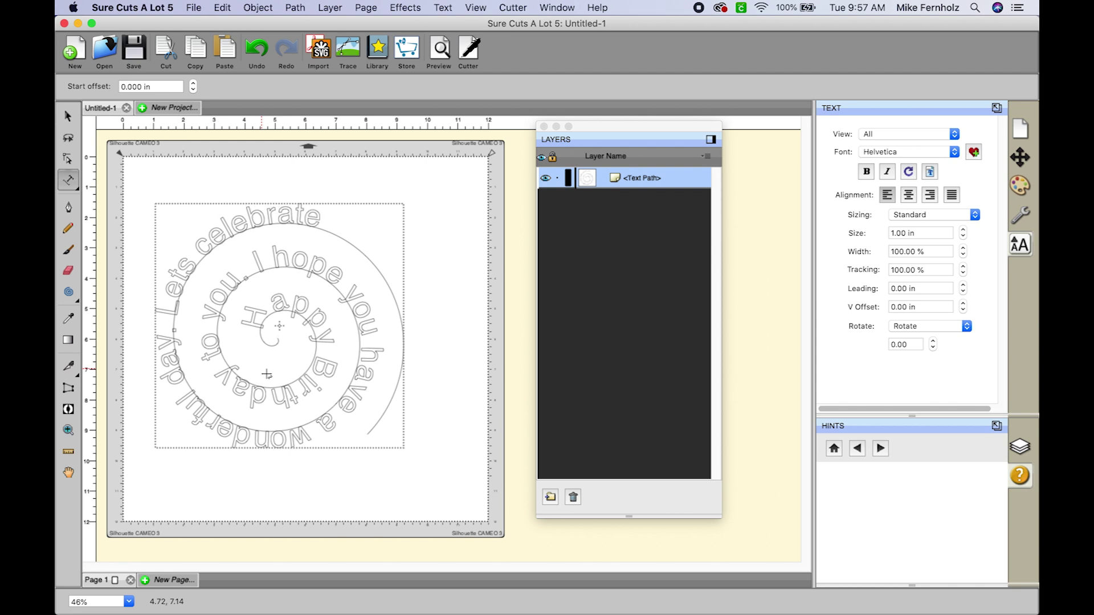
pyautogui.write(' soon! xoxo')
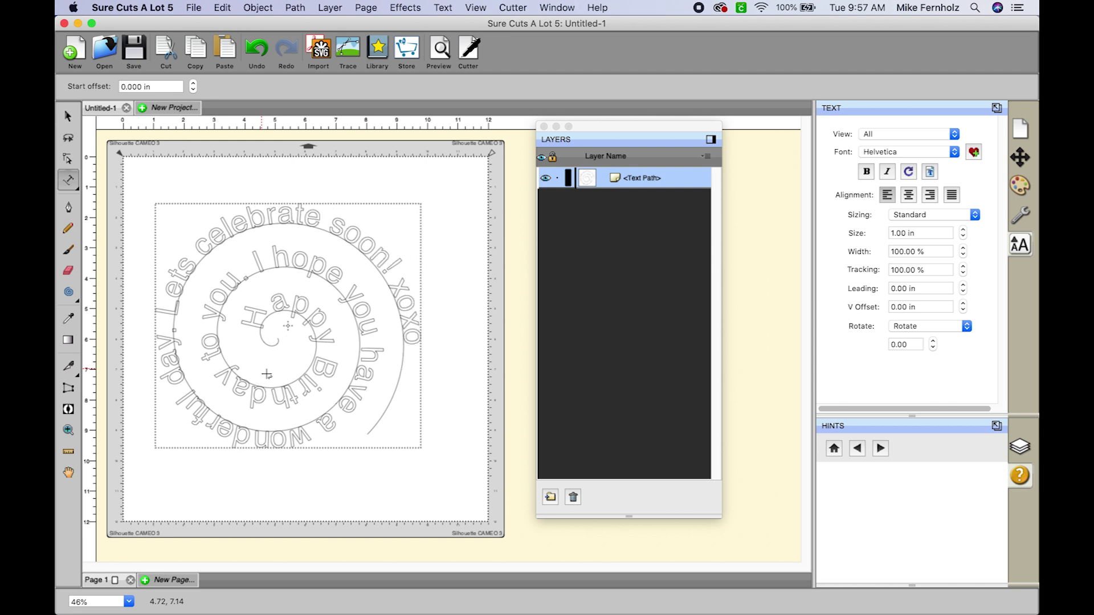
pyautogui.write(' Mike')
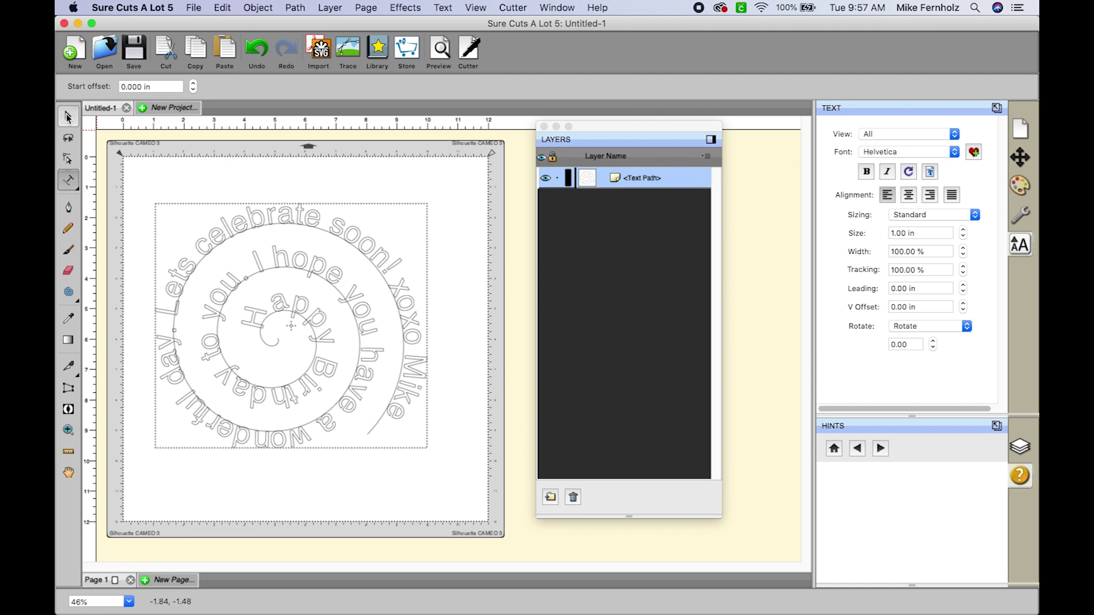
pyautogui.click(67, 117)
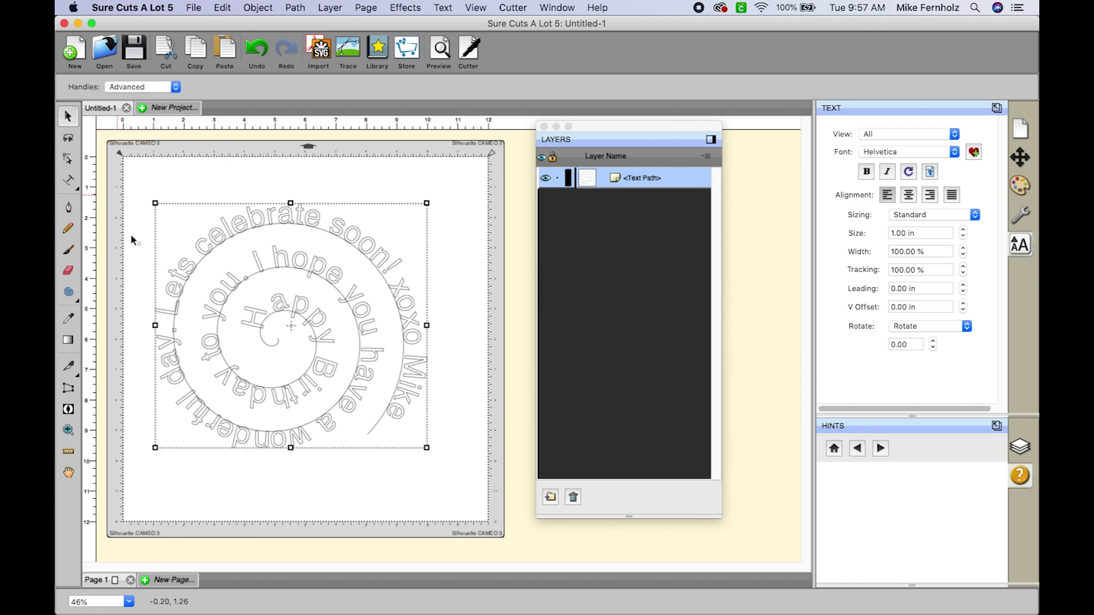
# Change the spiral text's font to Prilliya Script Regular and set its size to 1.20 in
pyautogui.click(954, 151)
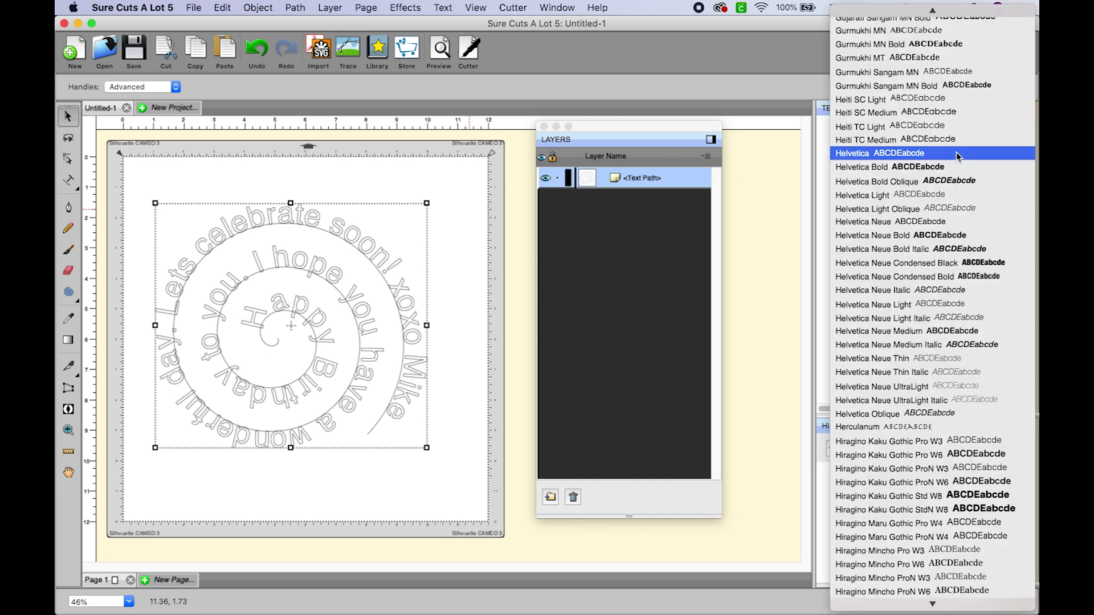
pyautogui.scroll(-20, 955, 170)
pyautogui.scroll(-10, 951, 234)
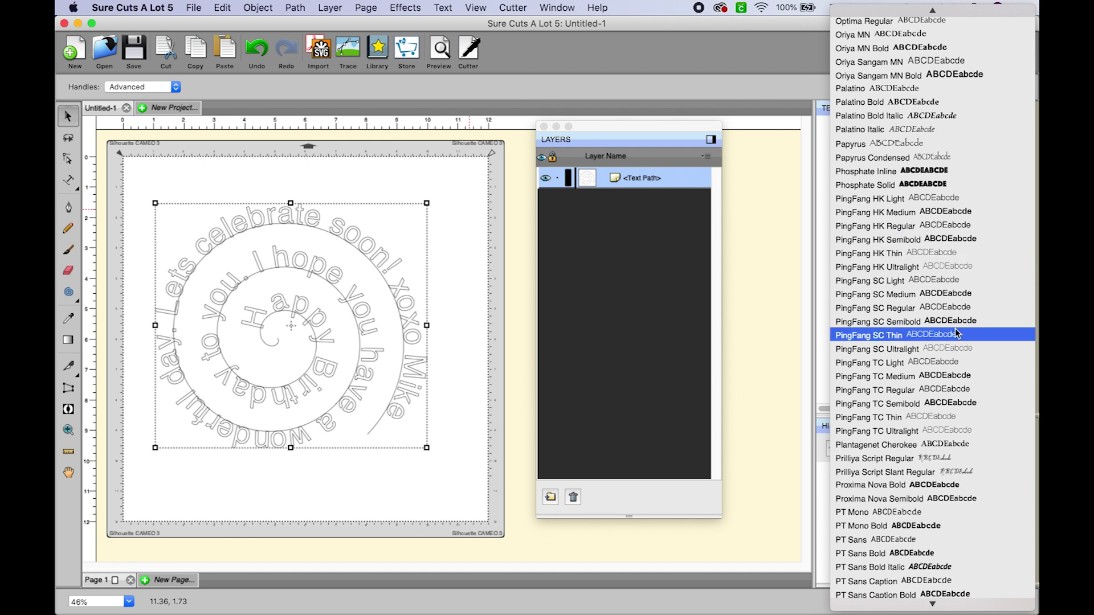
pyautogui.click(871, 459)
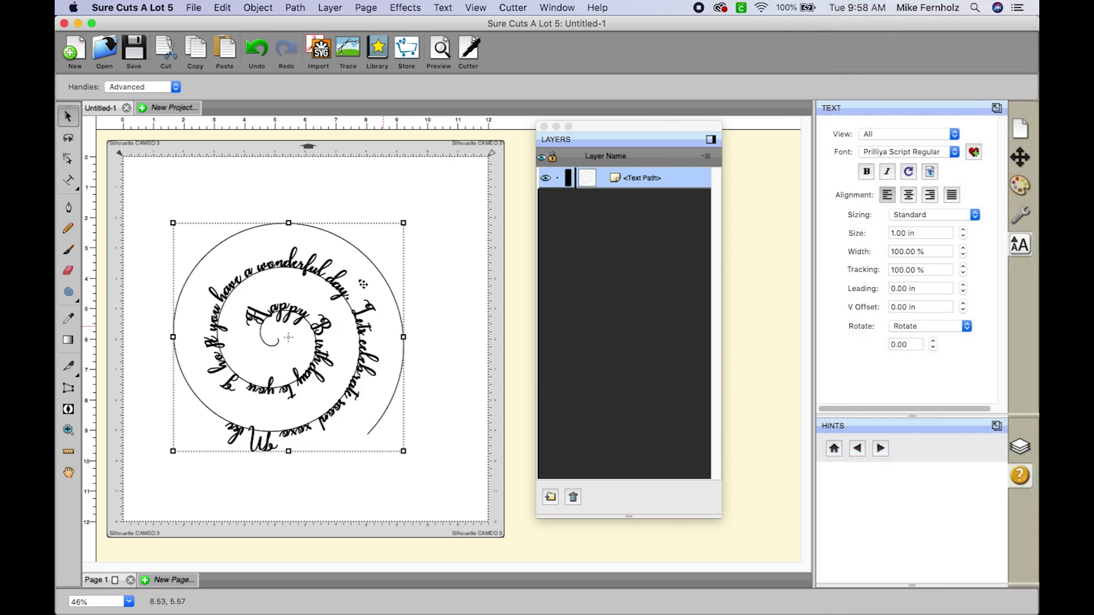
pyautogui.click(963, 230)
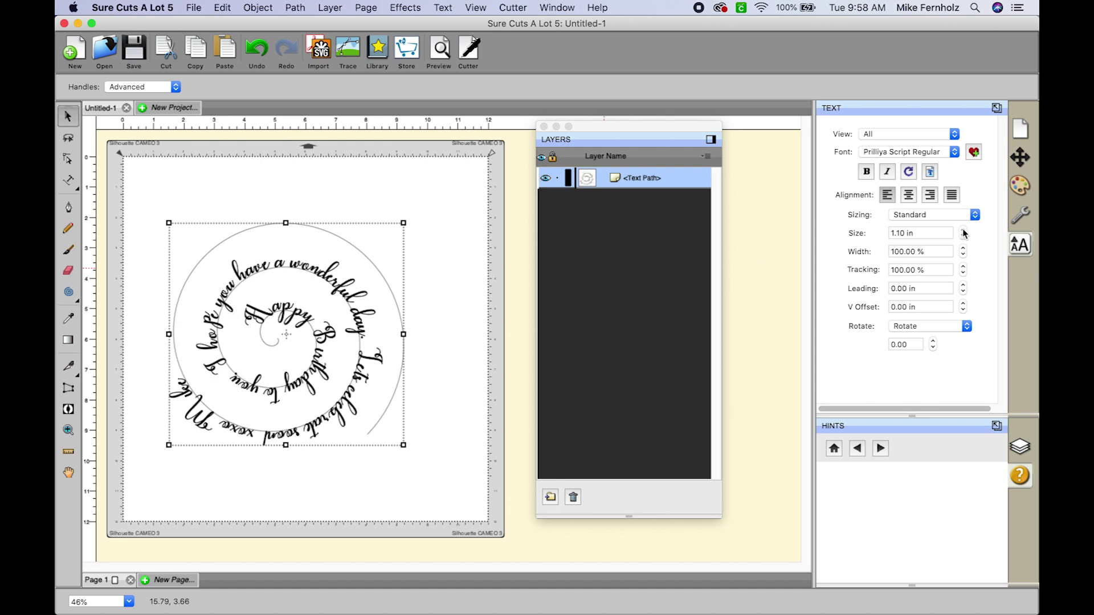
pyautogui.click(963, 231)
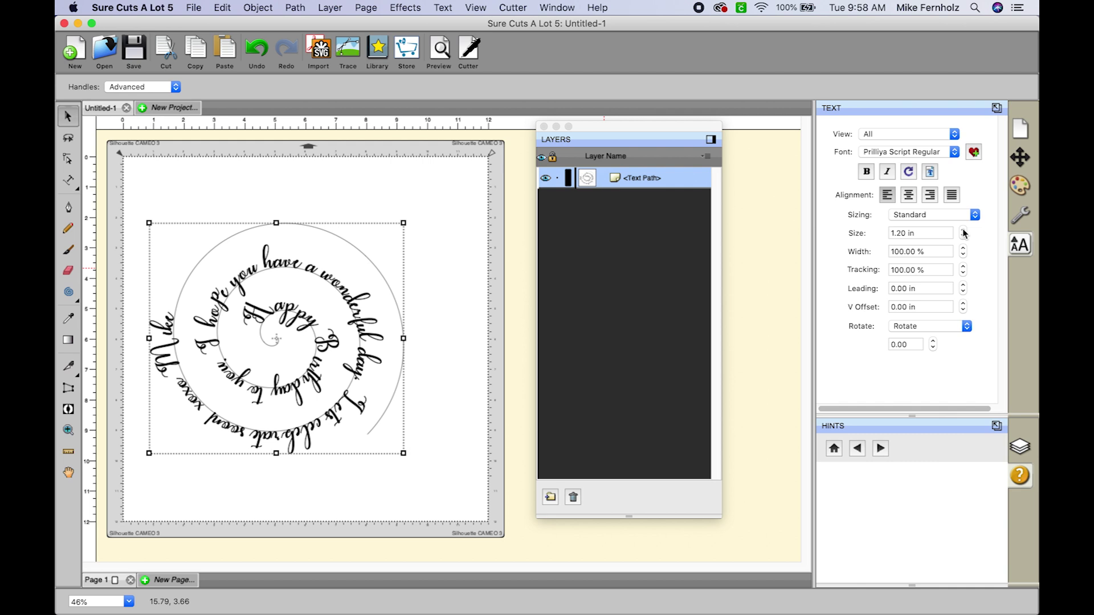
# Increase the spiral text's tracking to 130% to spread the letters along the path
pyautogui.click(962, 266)
pyautogui.click(962, 267)
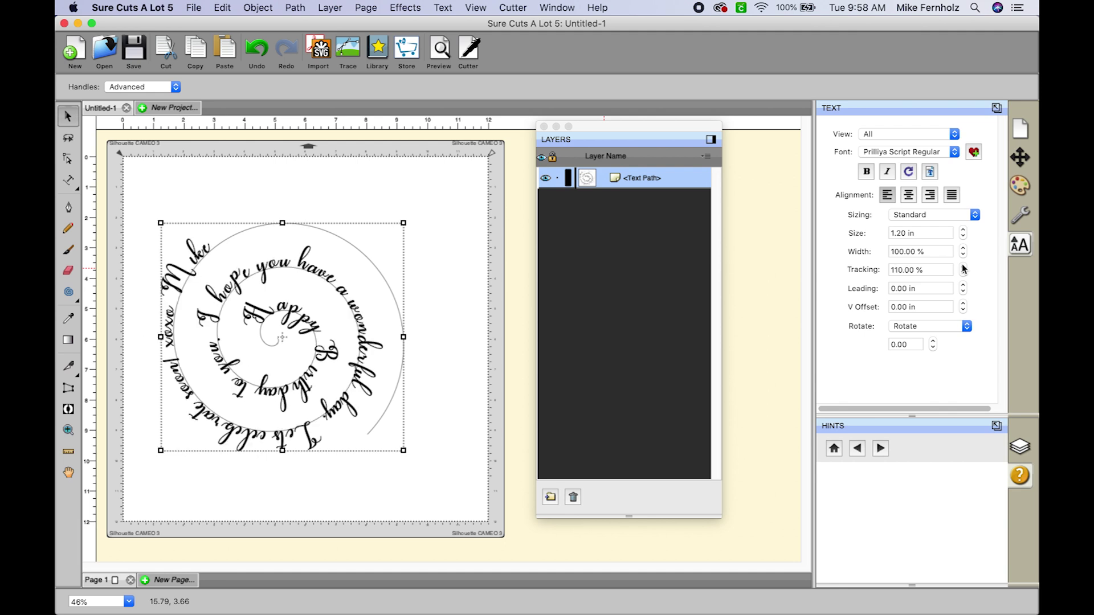
pyautogui.click(963, 267)
pyautogui.click(962, 267)
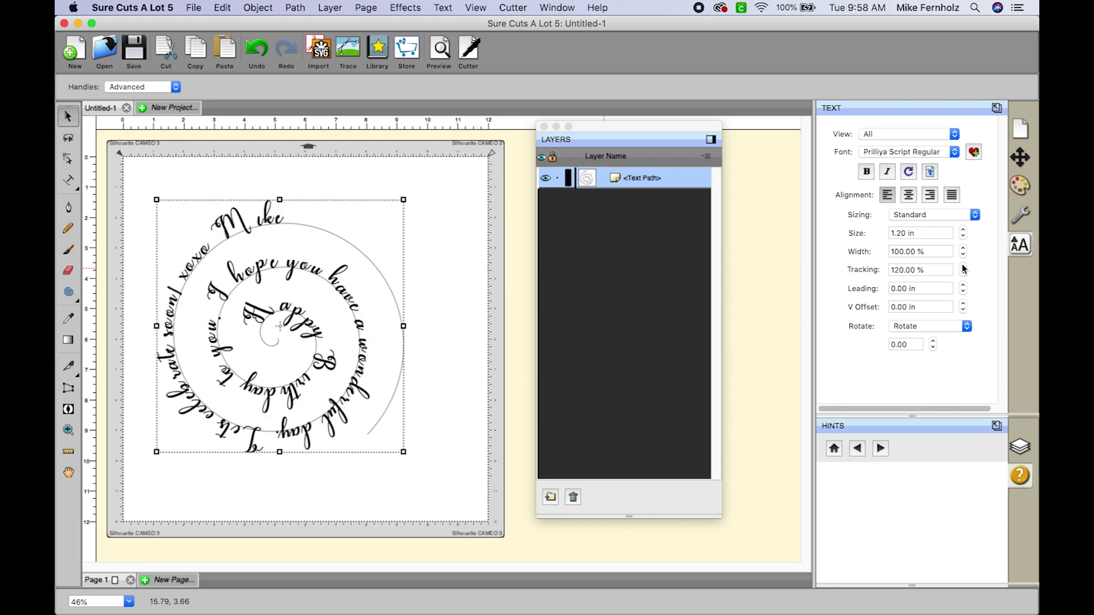
pyautogui.click(962, 266)
pyautogui.click(963, 267)
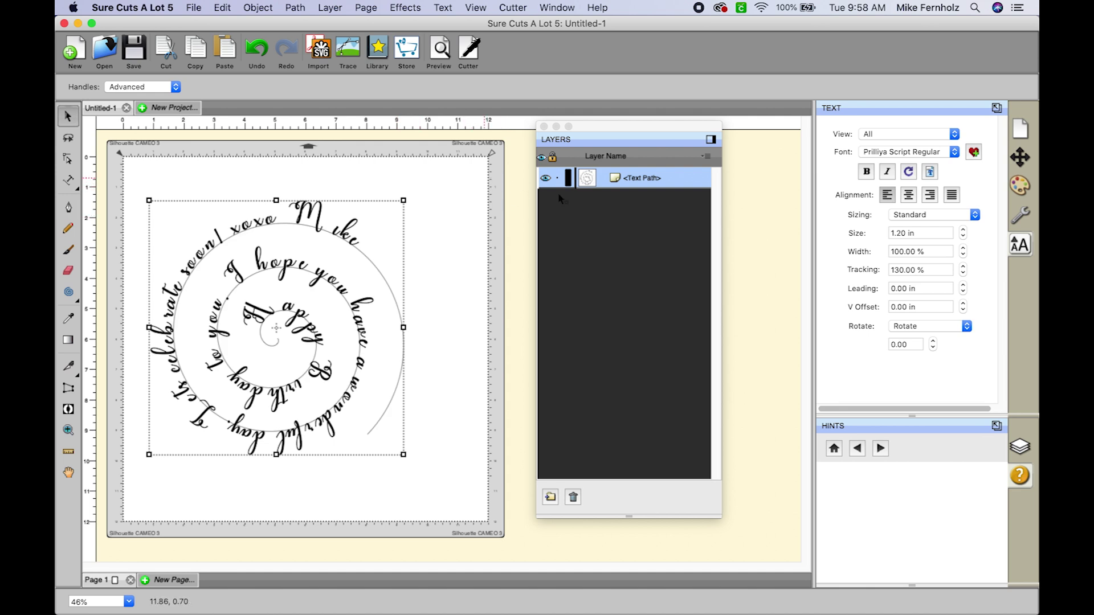
# Reduce the spiral text's tracking back to 100%
pyautogui.click(962, 274)
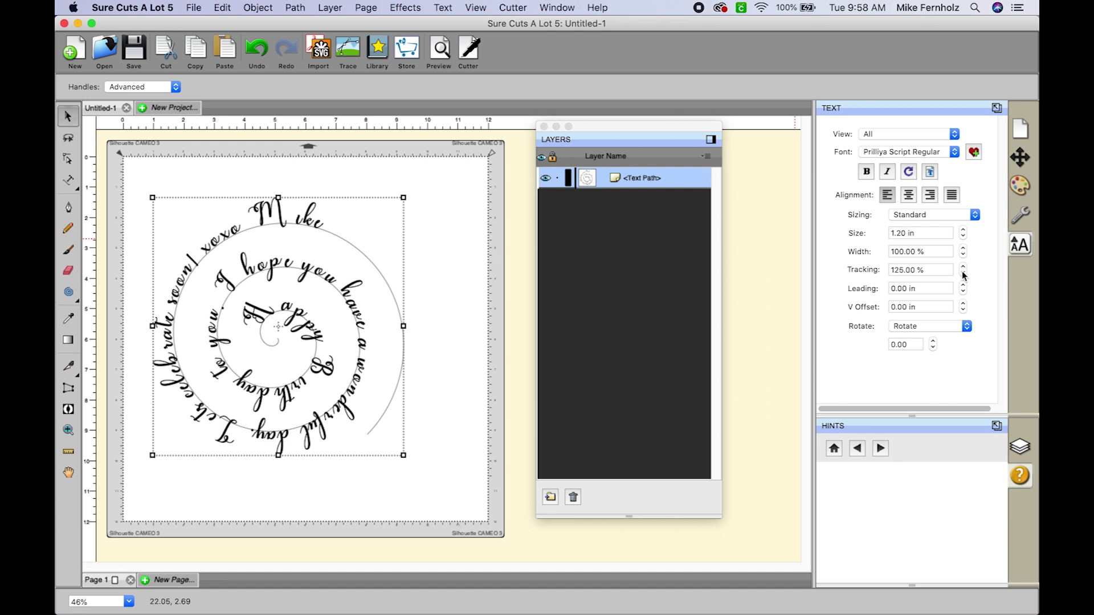
pyautogui.click(962, 274)
pyautogui.click(962, 274)
pyautogui.click(962, 274)
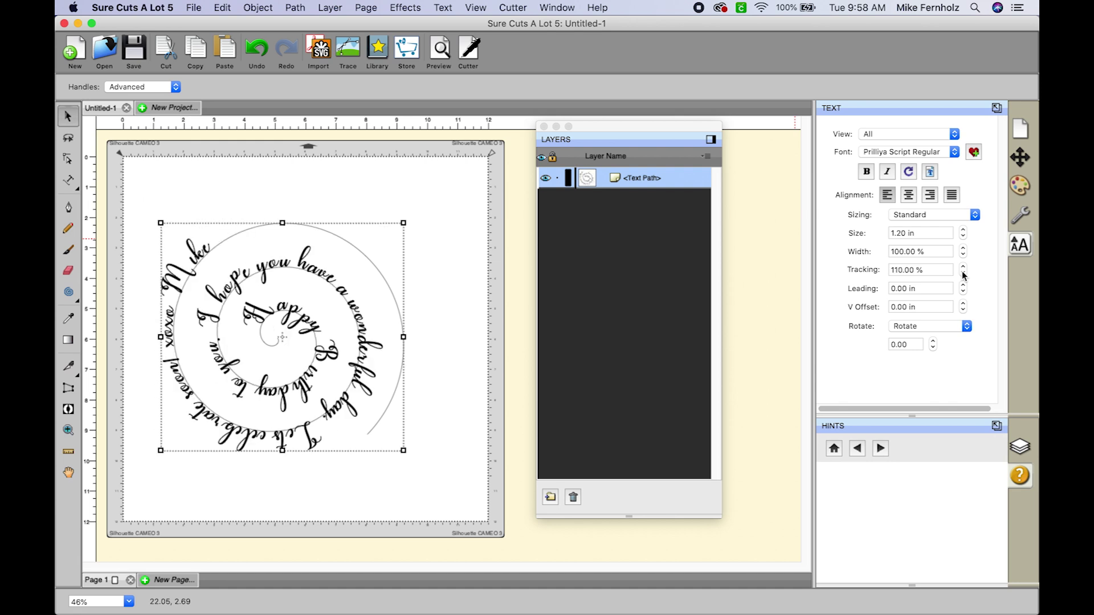
pyautogui.click(962, 274)
pyautogui.click(962, 274)
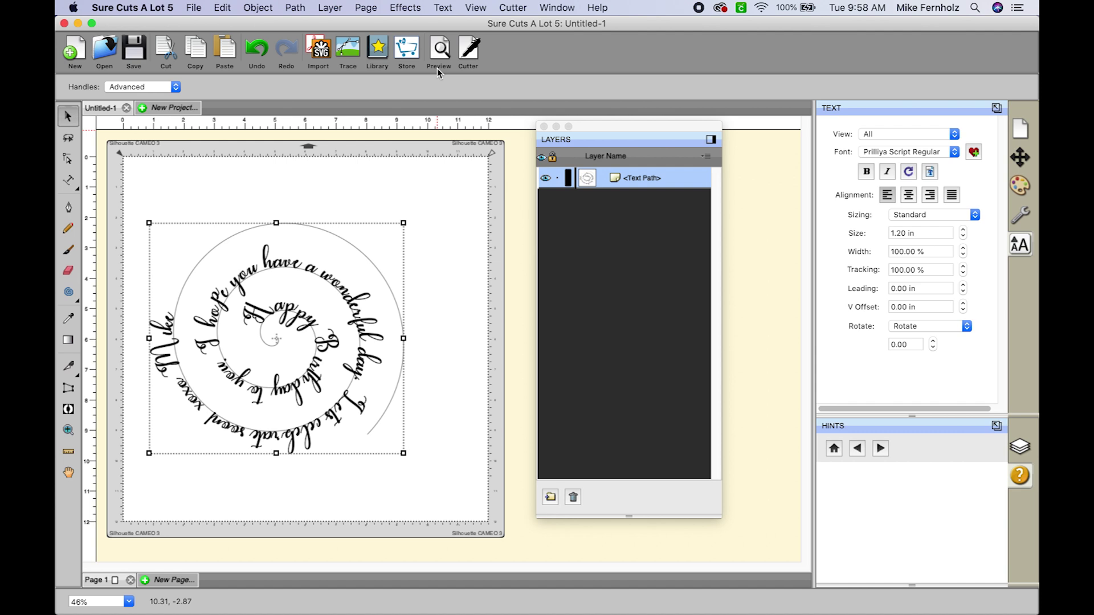
# Examine close up how the script letters of the spiral text sit on the path and connect to each other
pyautogui.click(475, 7)
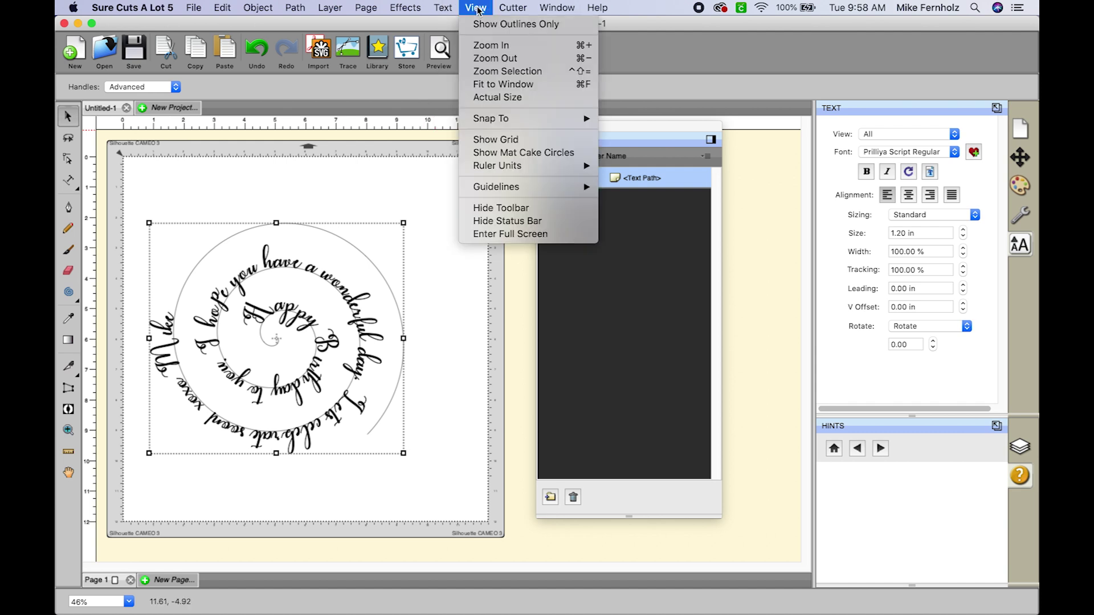
pyautogui.click(486, 45)
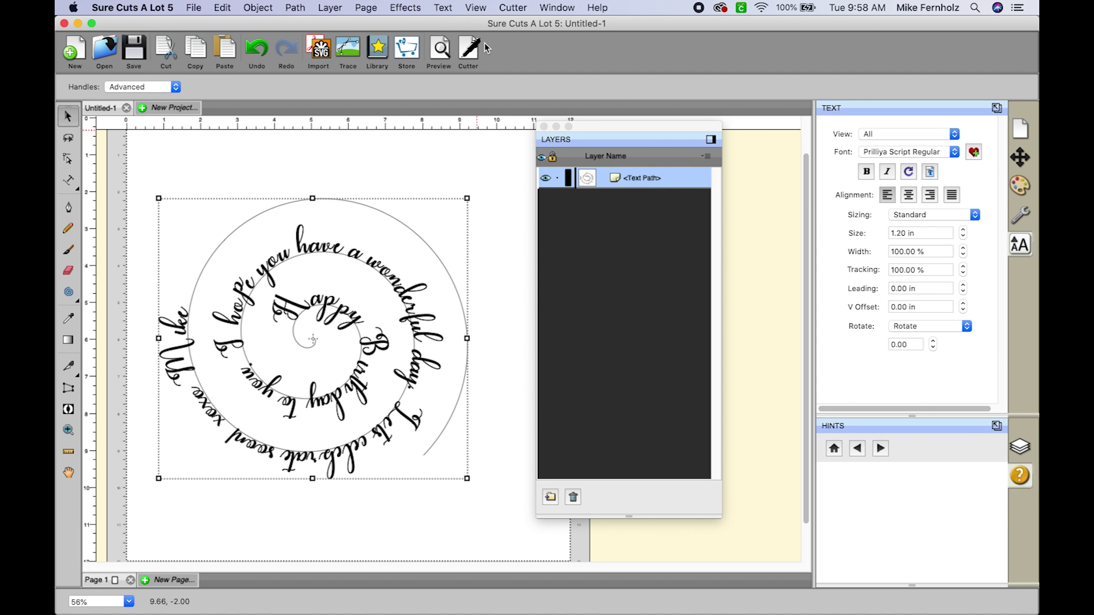
pyautogui.press('super+equal')
pyautogui.press('super+equal')
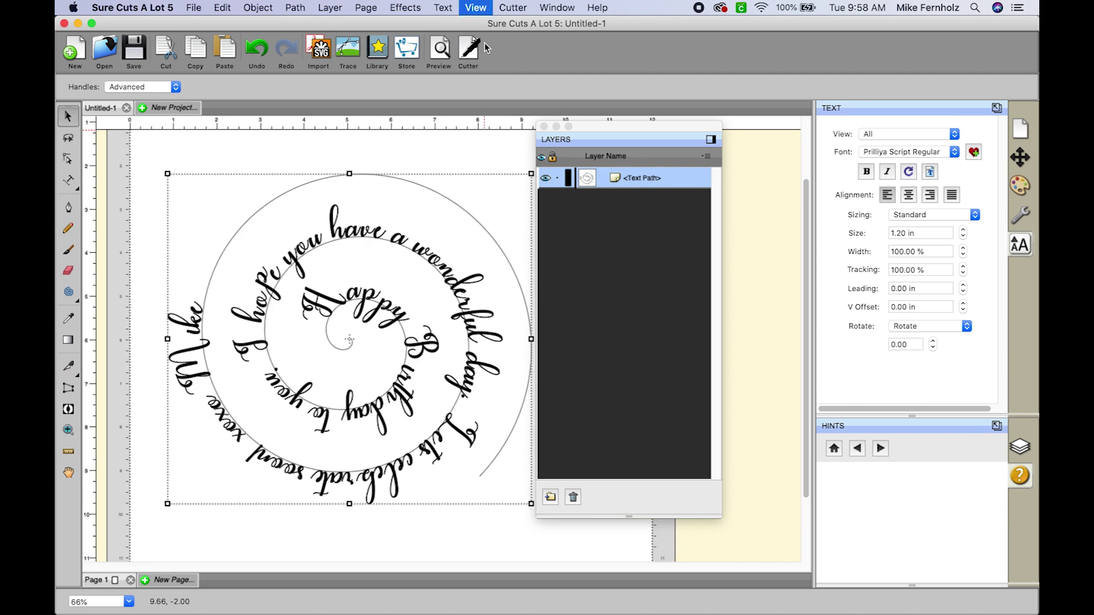
pyautogui.press('super+equal')
pyautogui.press('super+equal')
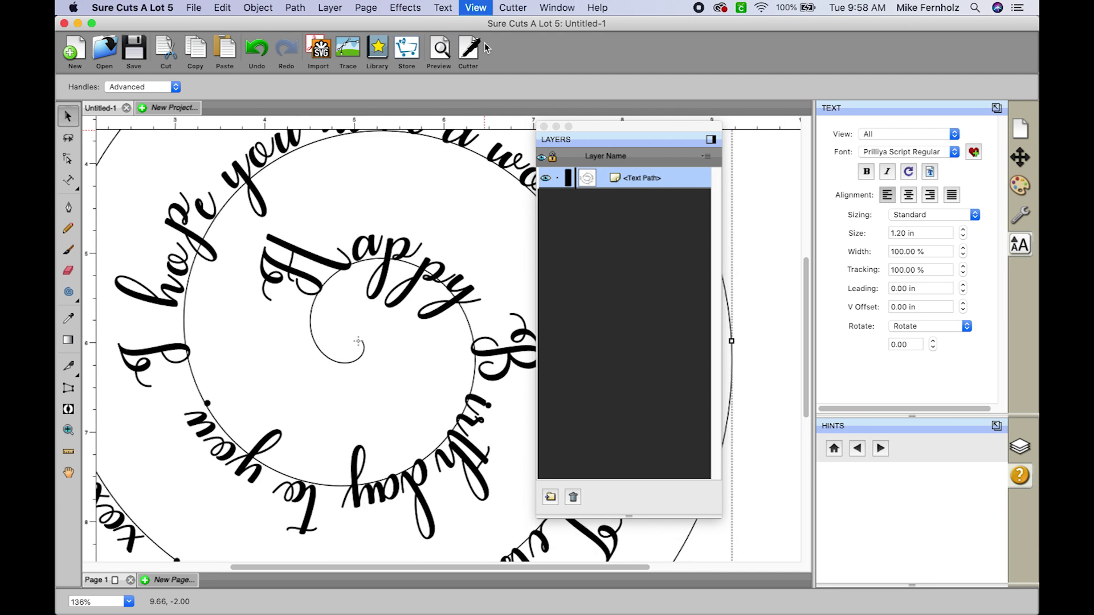
pyautogui.scroll(6, 417, 237)
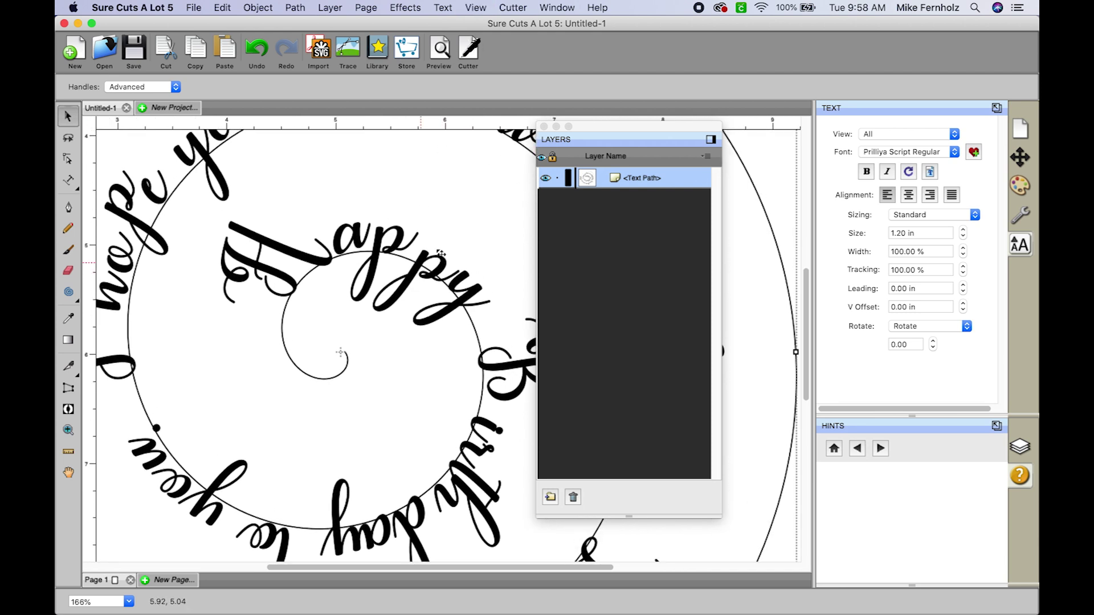
pyautogui.scroll(10, 441, 252)
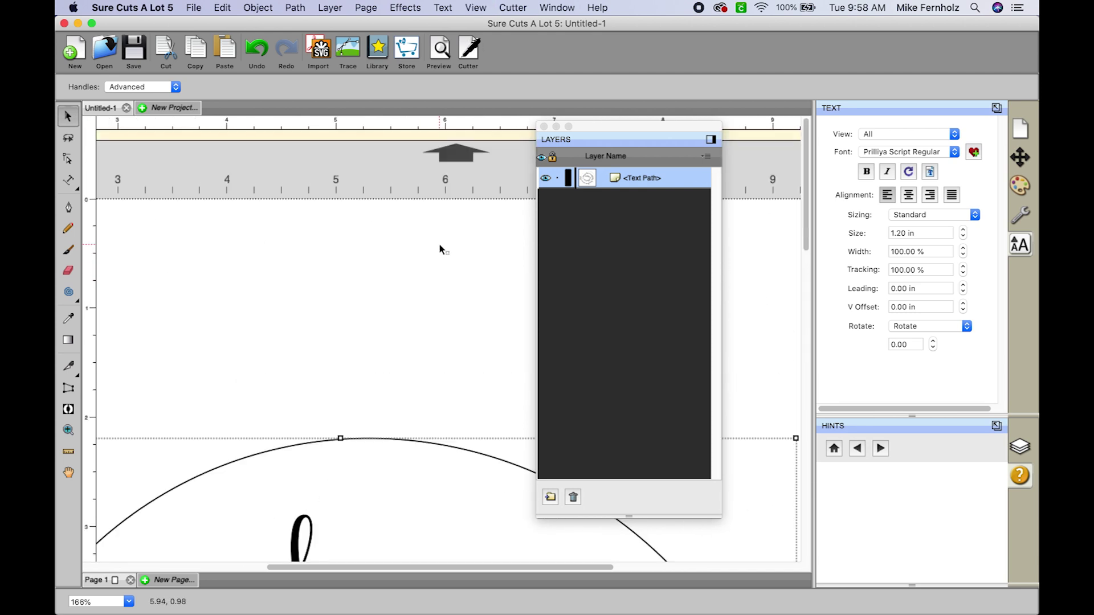
pyautogui.scroll(-1, 440, 246)
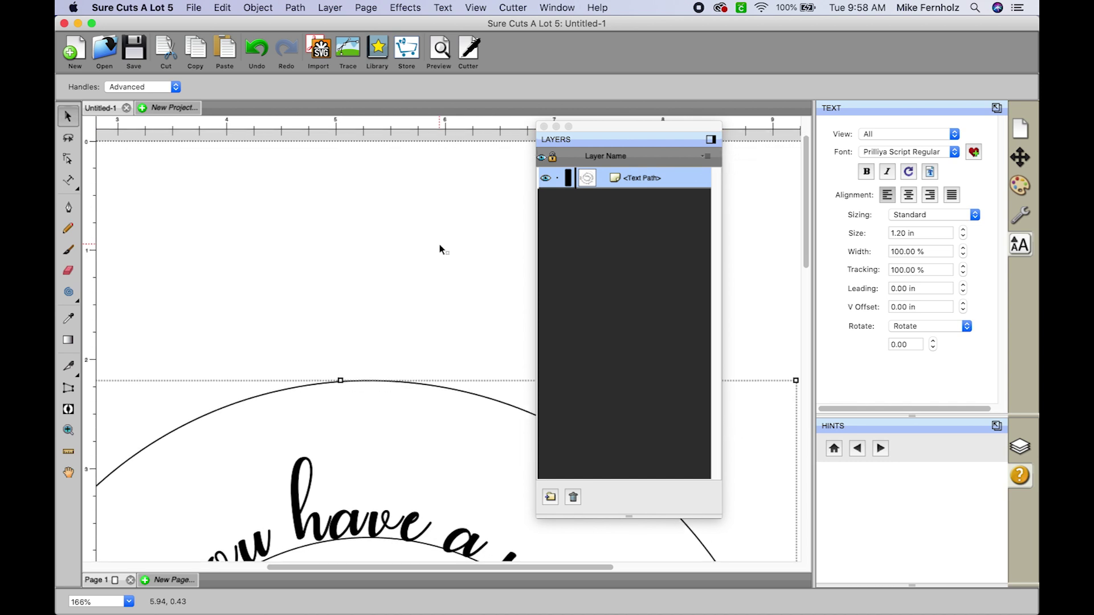
pyautogui.scroll(-3, 440, 245)
pyautogui.scroll(-1, 439, 249)
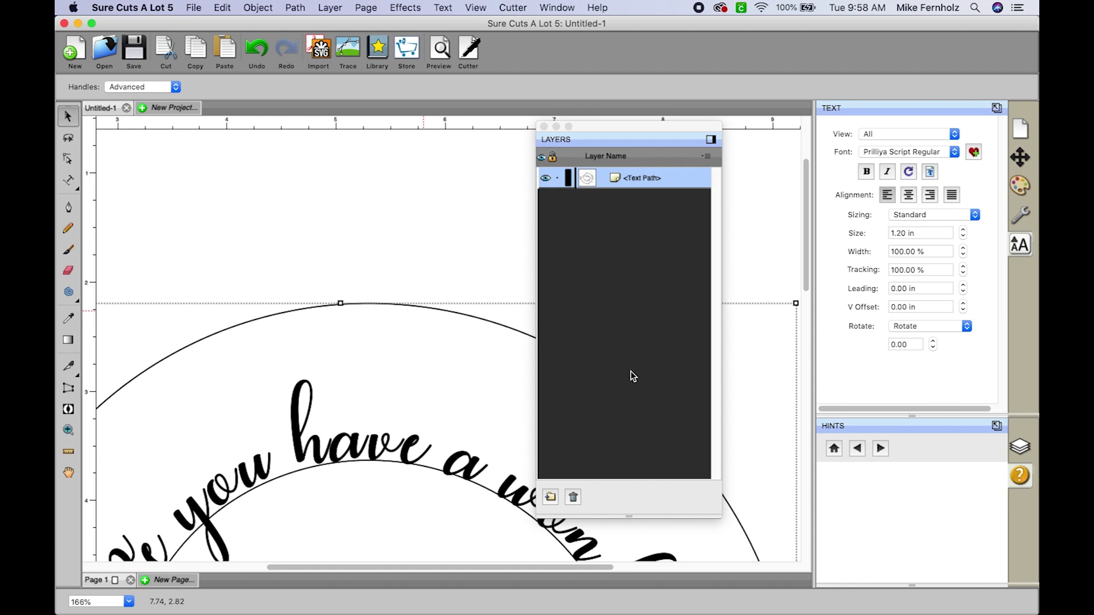
# Reduce the spiral text's tracking to 90% and display the artwork as outlines only
pyautogui.click(963, 273)
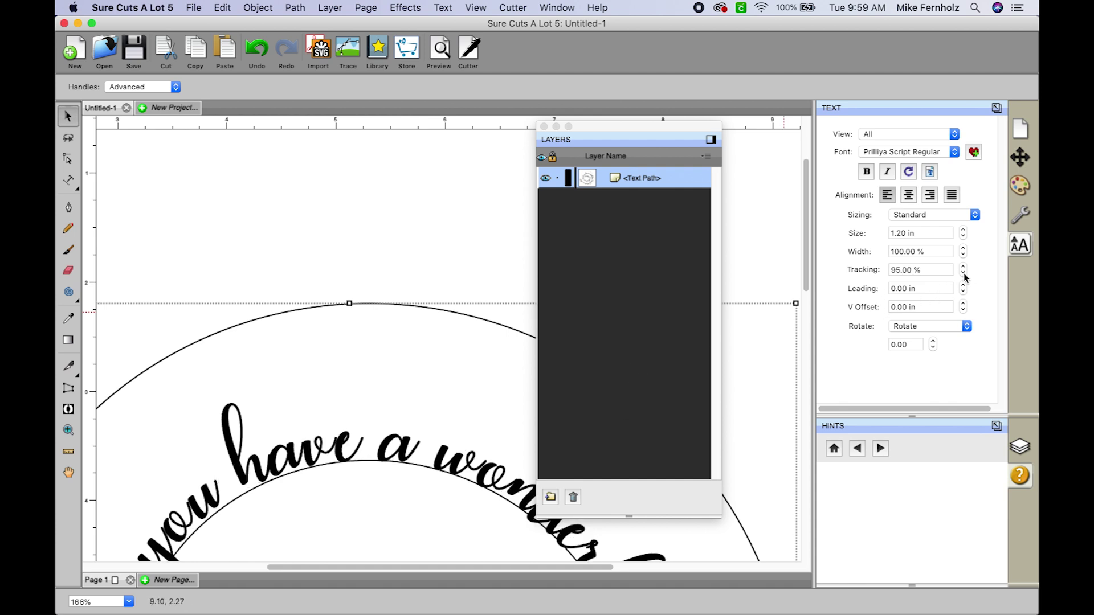
pyautogui.click(963, 273)
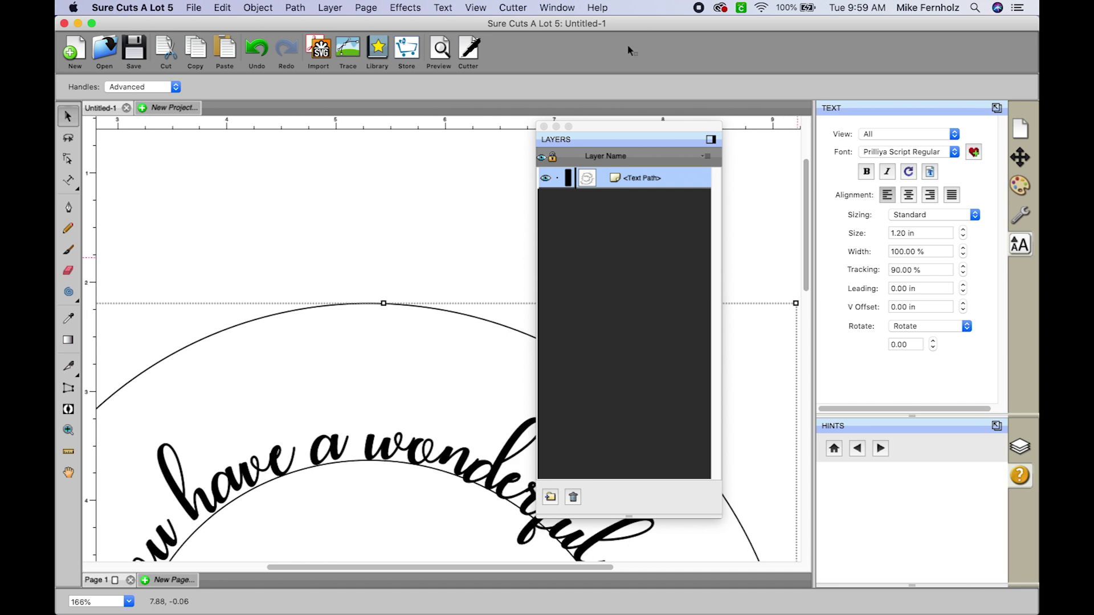
pyautogui.click(474, 8)
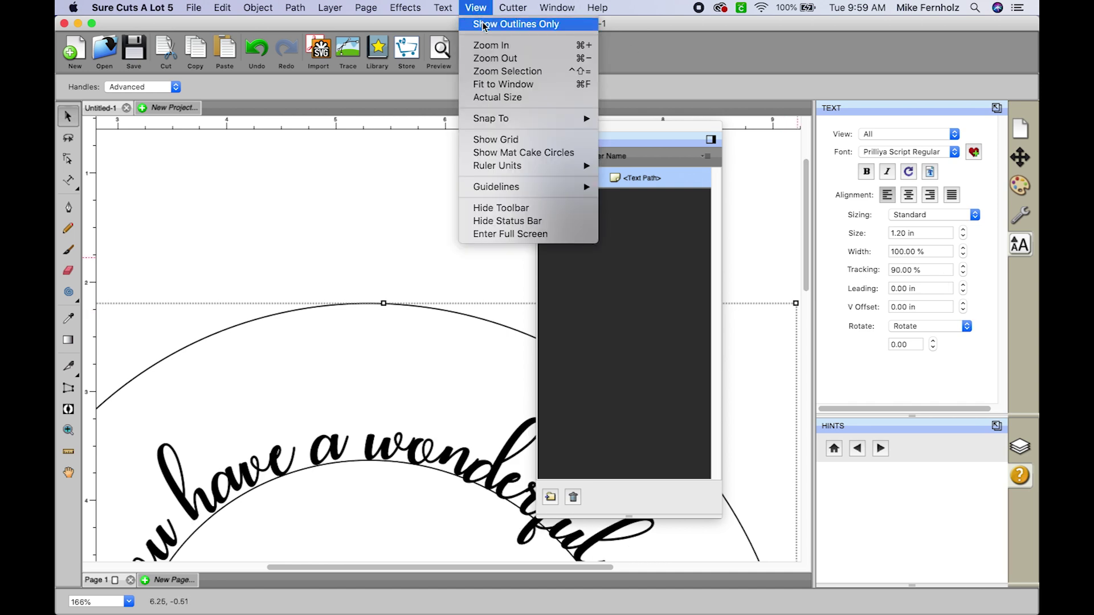
pyautogui.click(483, 25)
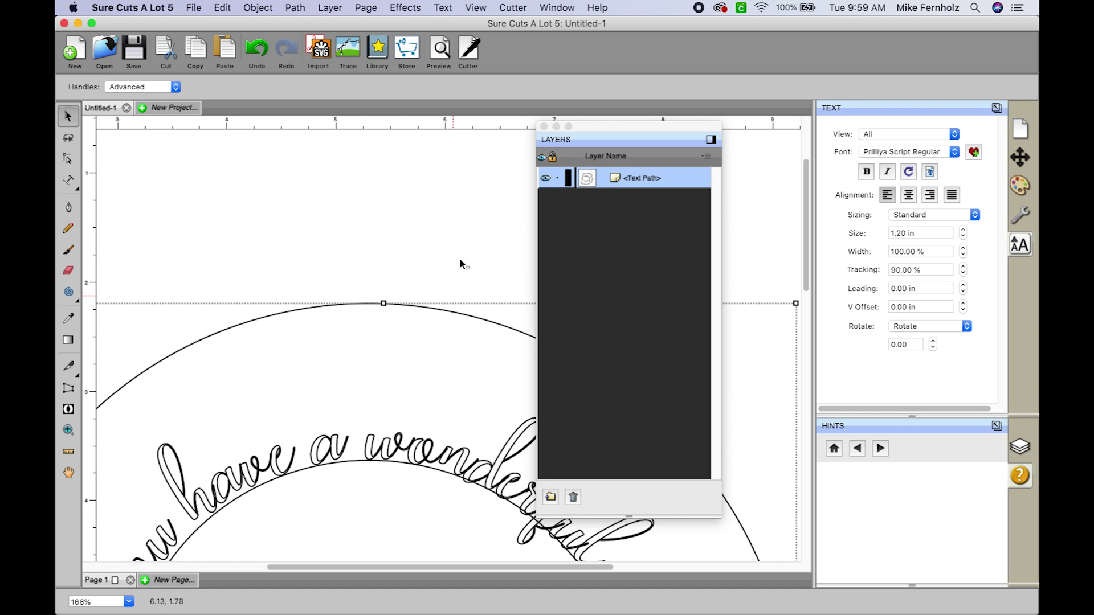
pyautogui.moveTo(610, 127); pyautogui.dragTo(679, 117)
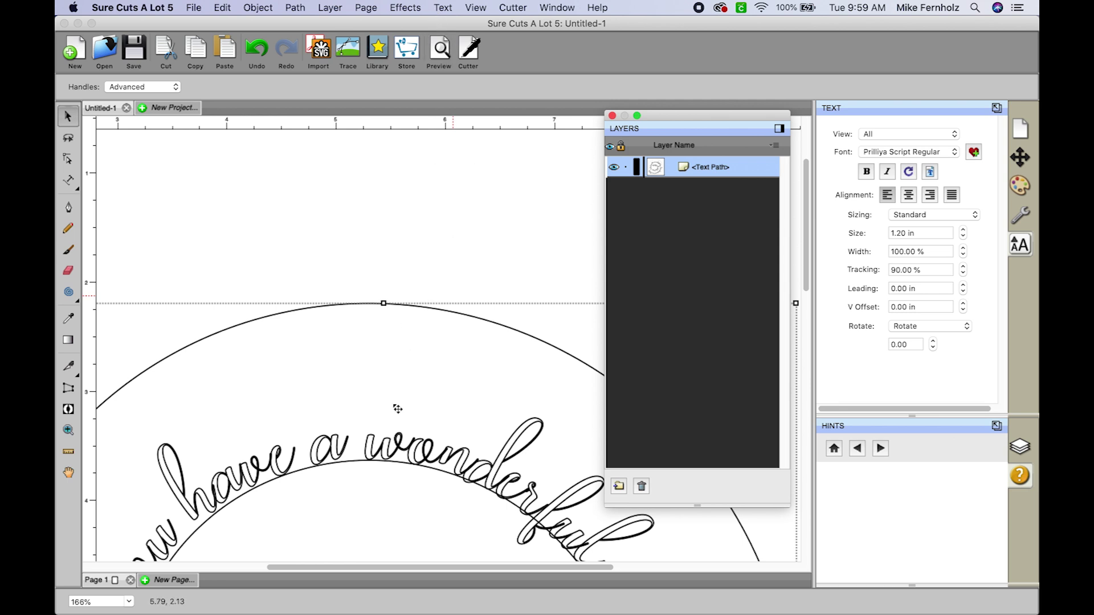
# Convert the spiral text to outlines and unite all of its letters into one shape
pyautogui.click(445, 9)
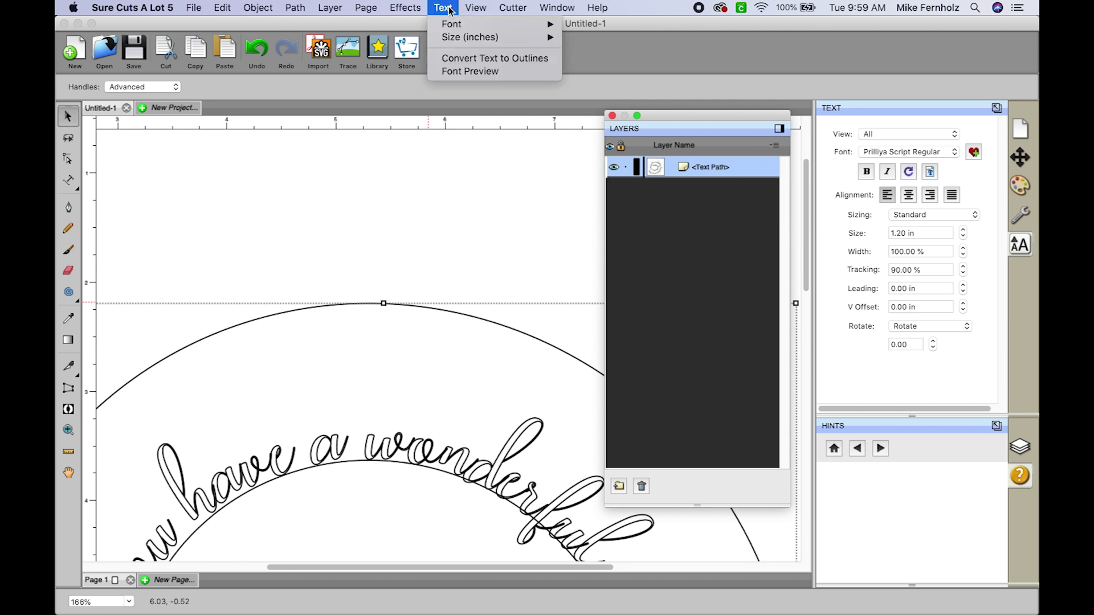
pyautogui.click(464, 59)
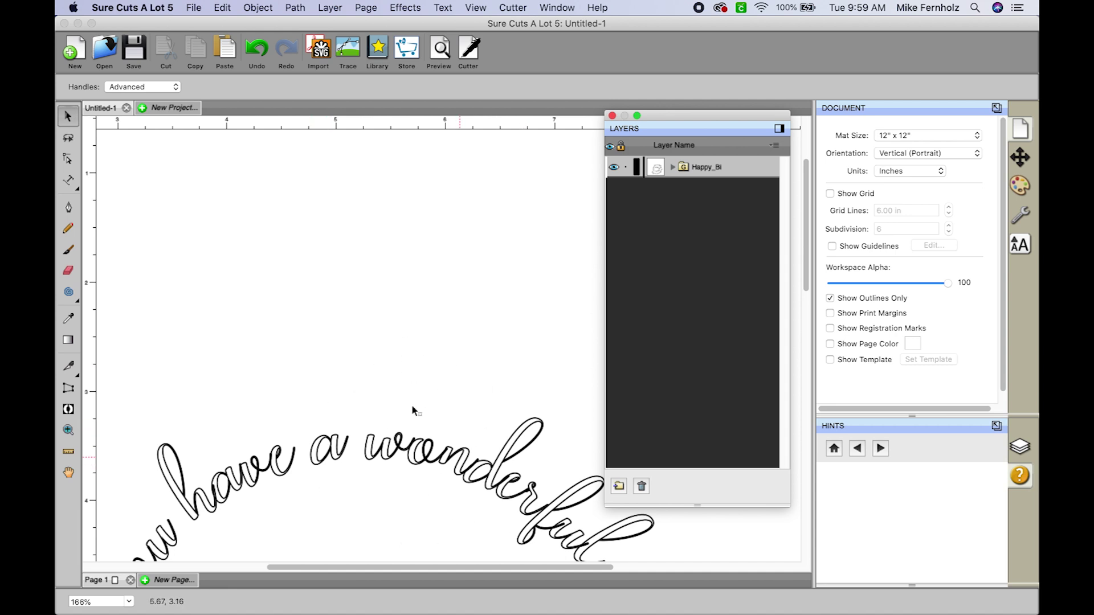
pyautogui.click(672, 167)
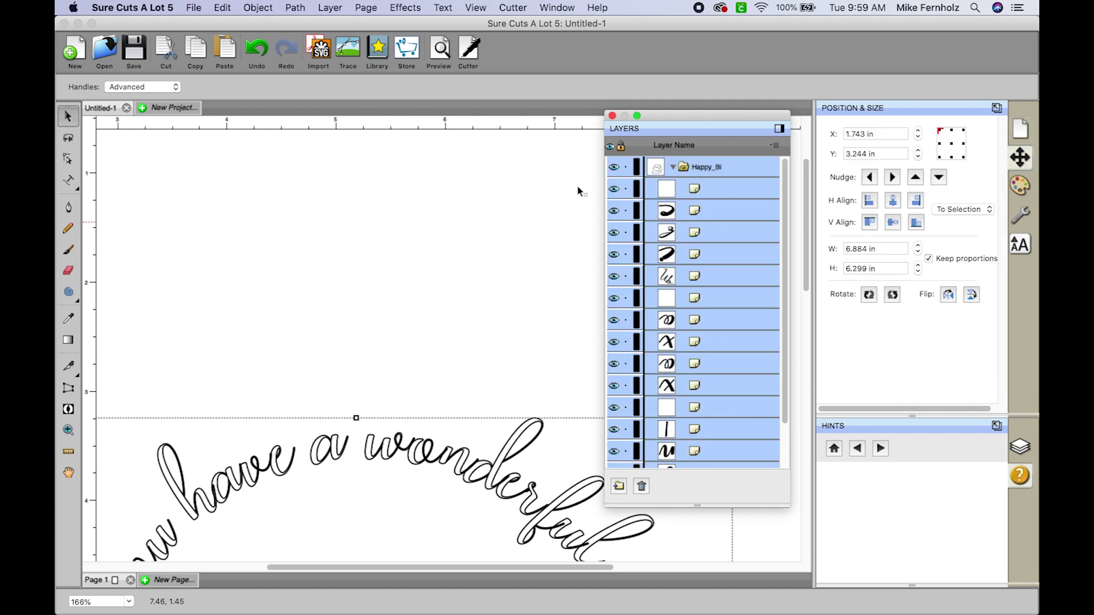
pyautogui.click(295, 8)
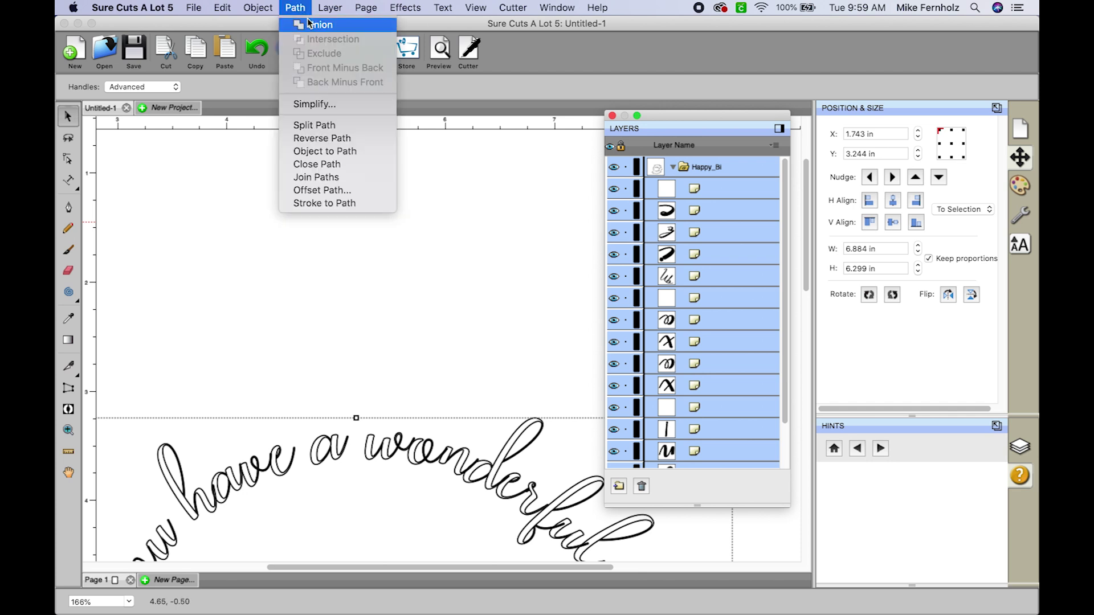
pyautogui.click(311, 24)
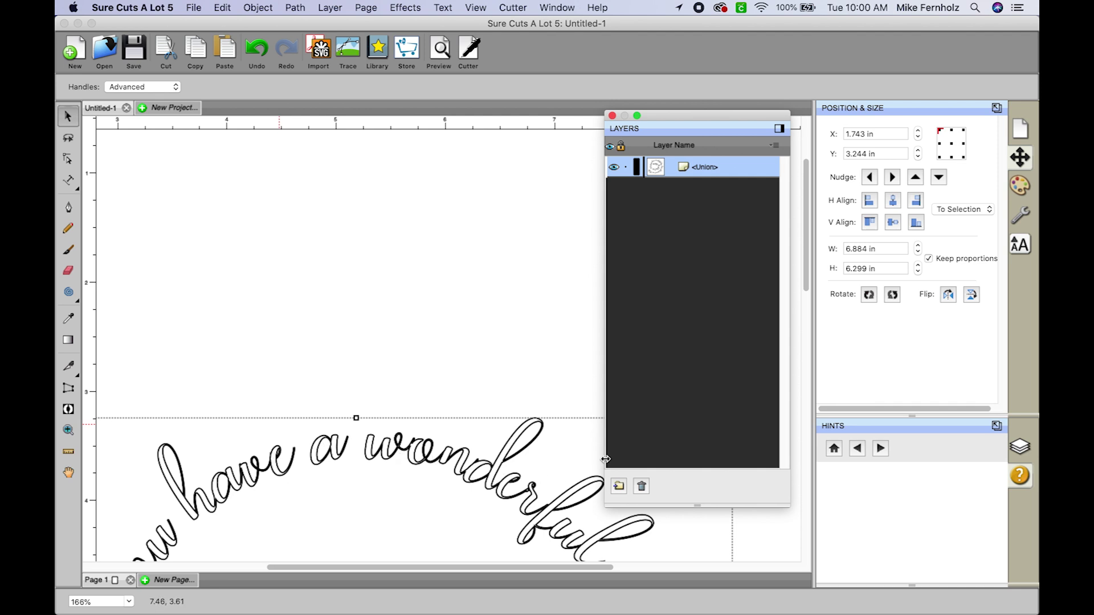
# Fit the whole page in the window, restore the filled display of the artwork and deselect the united lettering
pyautogui.scroll(-1, 541, 536)
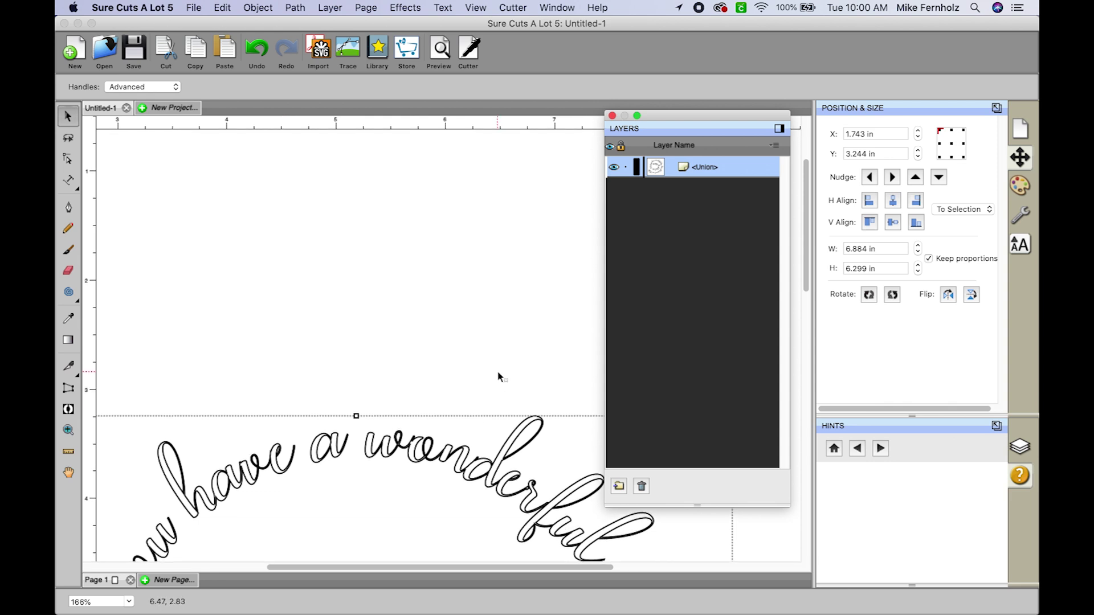
pyautogui.scroll(-2, 500, 375)
pyautogui.click(481, 8)
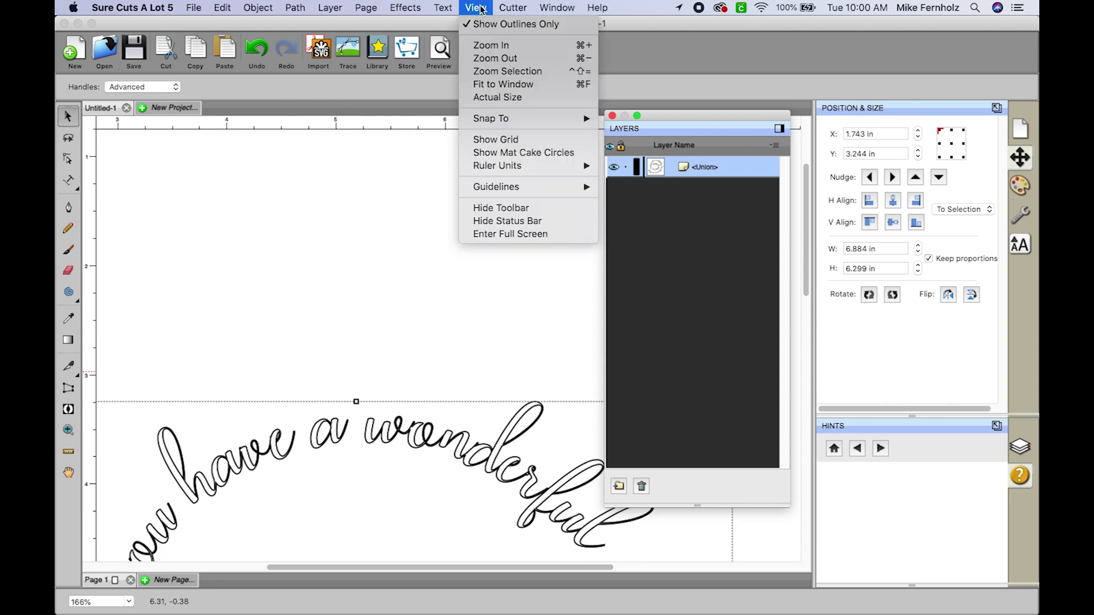
pyautogui.click(497, 84)
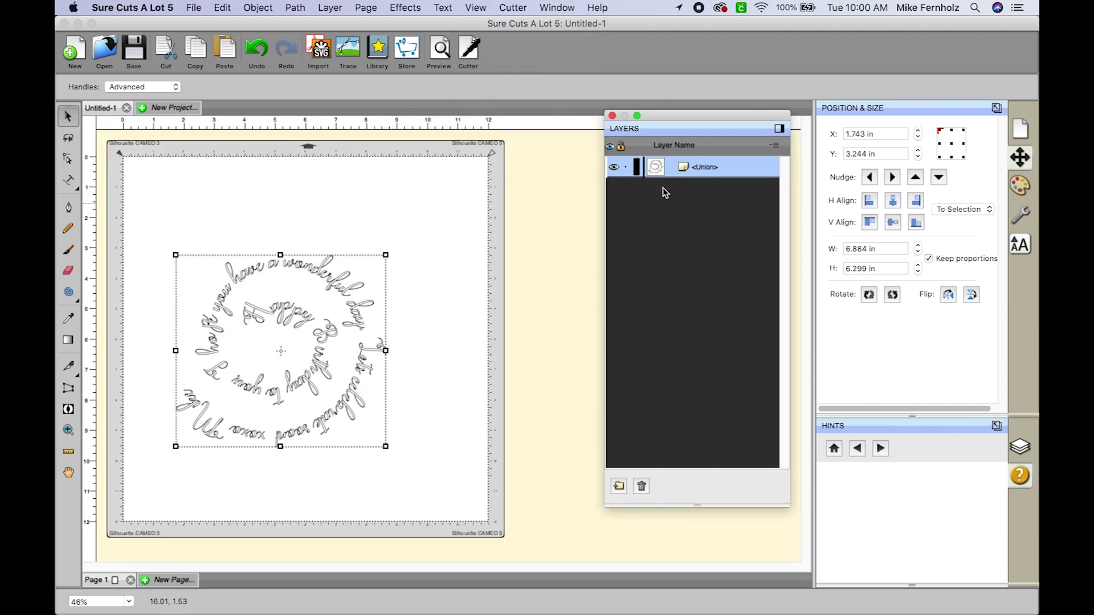
pyautogui.click(483, 8)
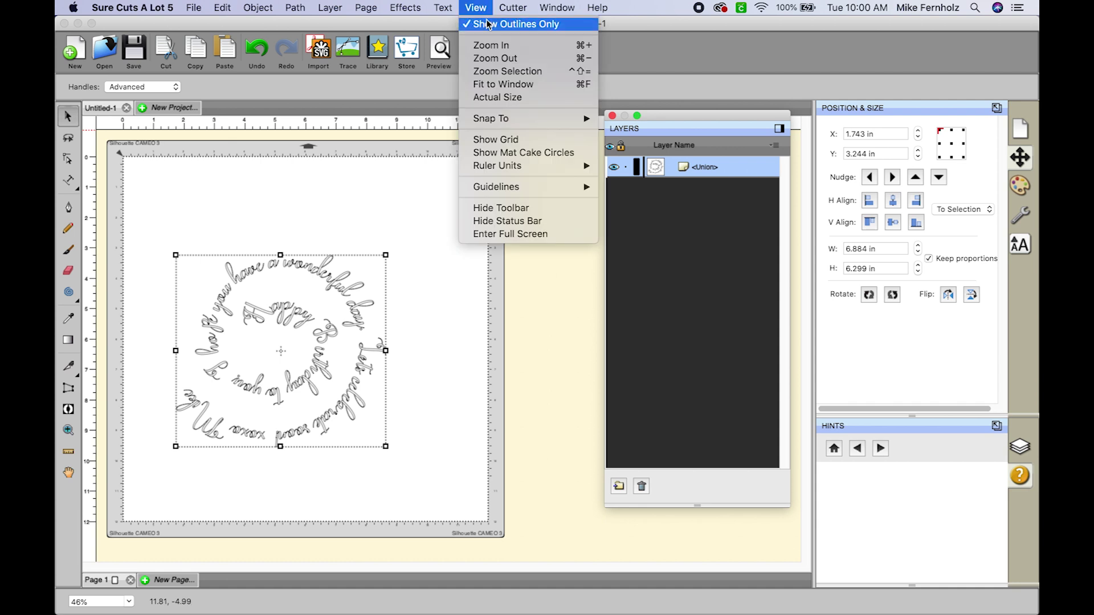
pyautogui.click(522, 26)
pyautogui.click(484, 215)
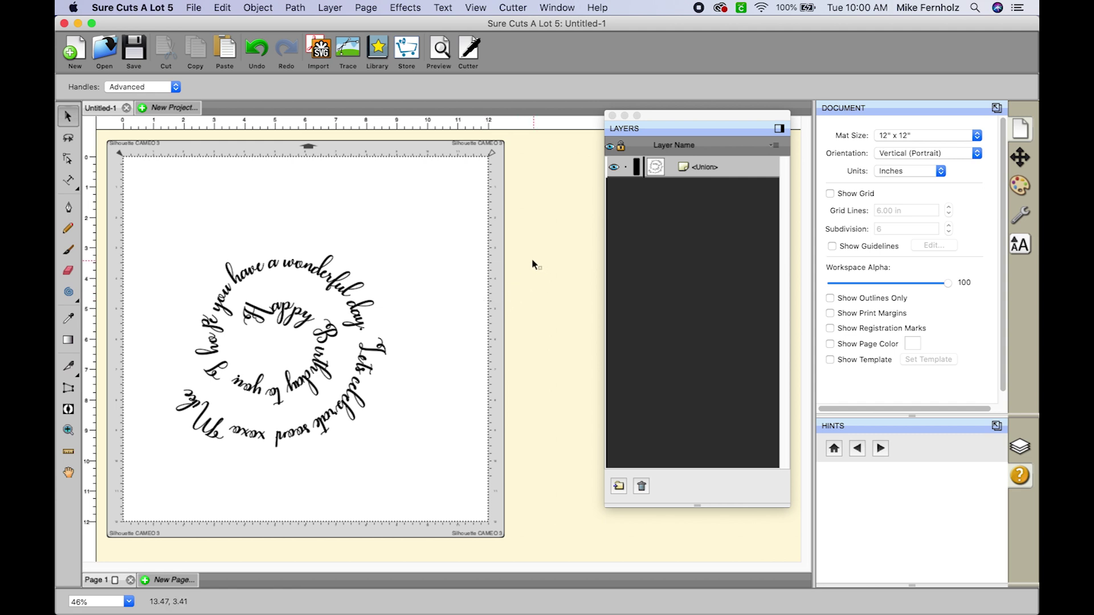
# Draw an open wavy path about 9.5 in wide above the spiral lettering with the Pen tool
pyautogui.click(68, 208)
pyautogui.click(160, 200)
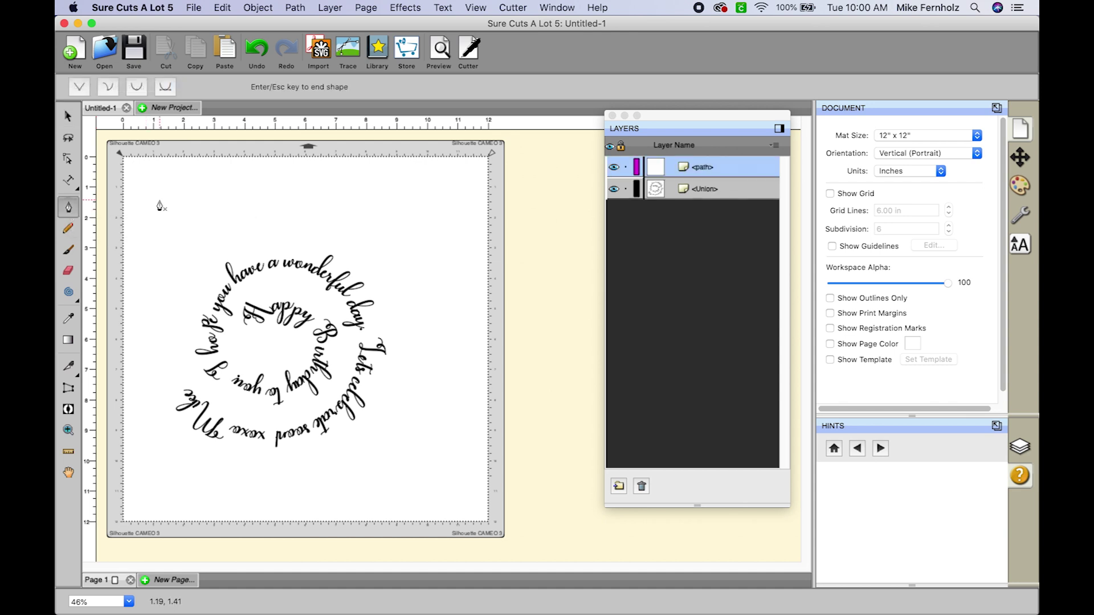
pyautogui.moveTo(255, 215); pyautogui.dragTo(265, 234)
pyautogui.click(353, 230)
pyautogui.moveTo(353, 230); pyautogui.dragTo(377, 221)
pyautogui.moveTo(451, 245); pyautogui.dragTo(452, 267)
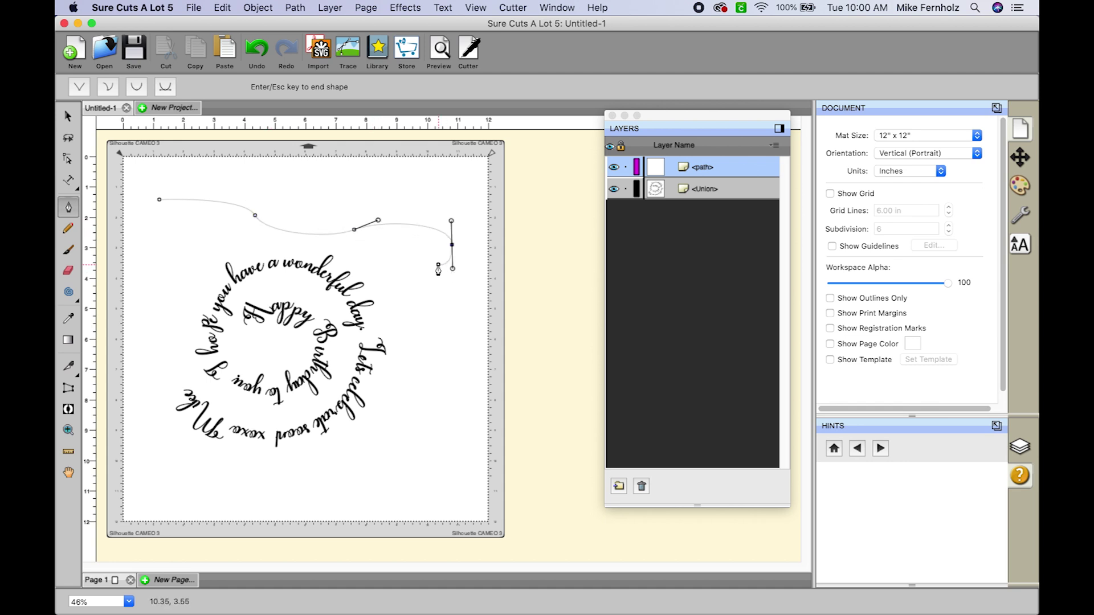
pyautogui.press('Return')
# Add the text "testing 123 testing 123" along the wavy pen path with Type on Path
pyautogui.click(66, 181)
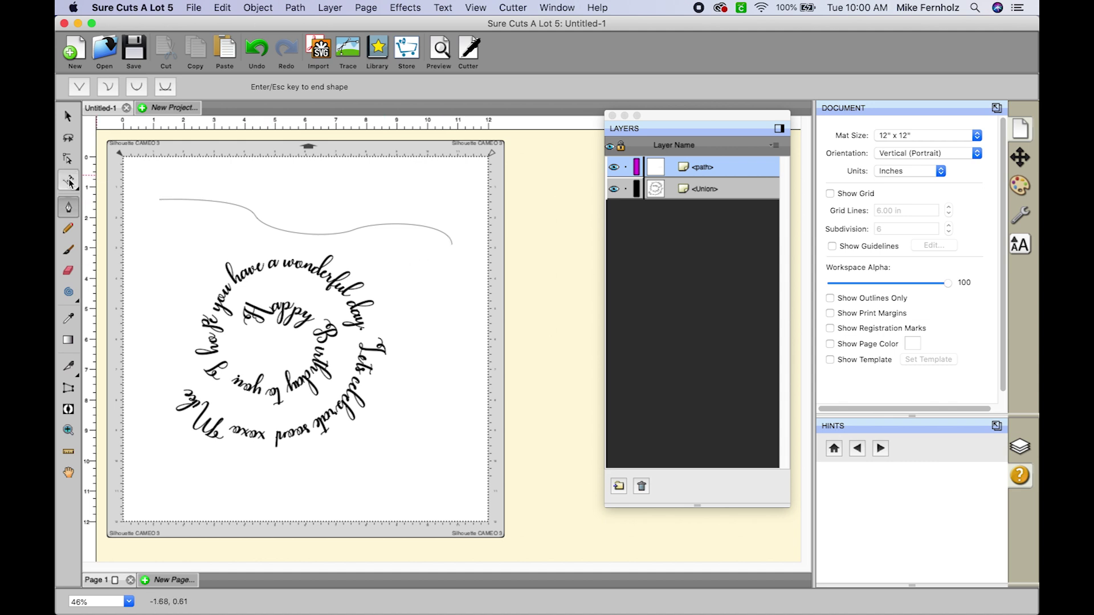
pyautogui.click(105, 216)
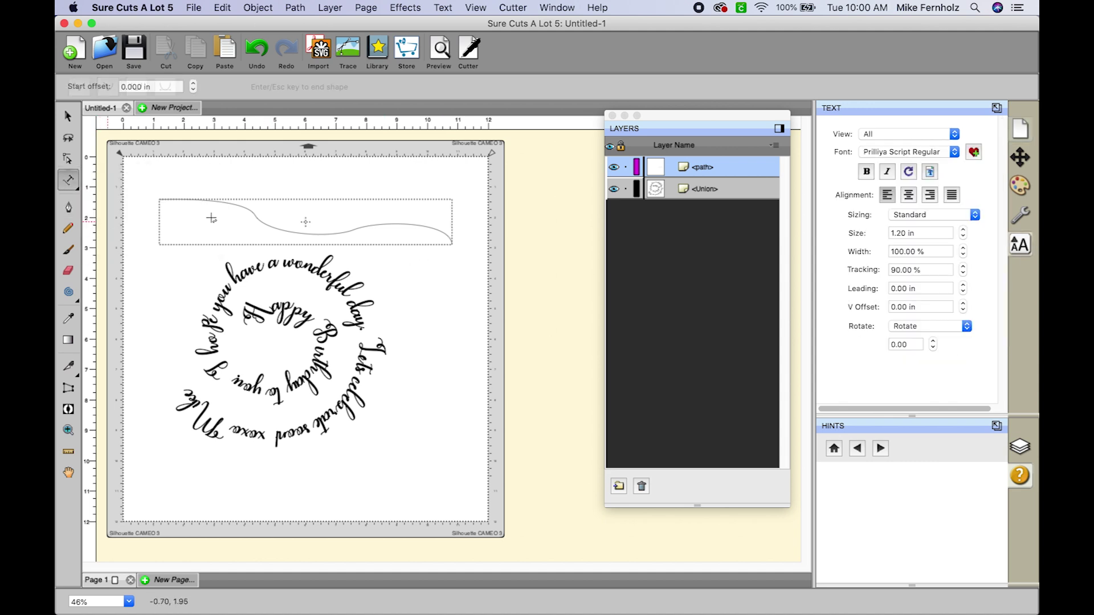
pyautogui.click(197, 200)
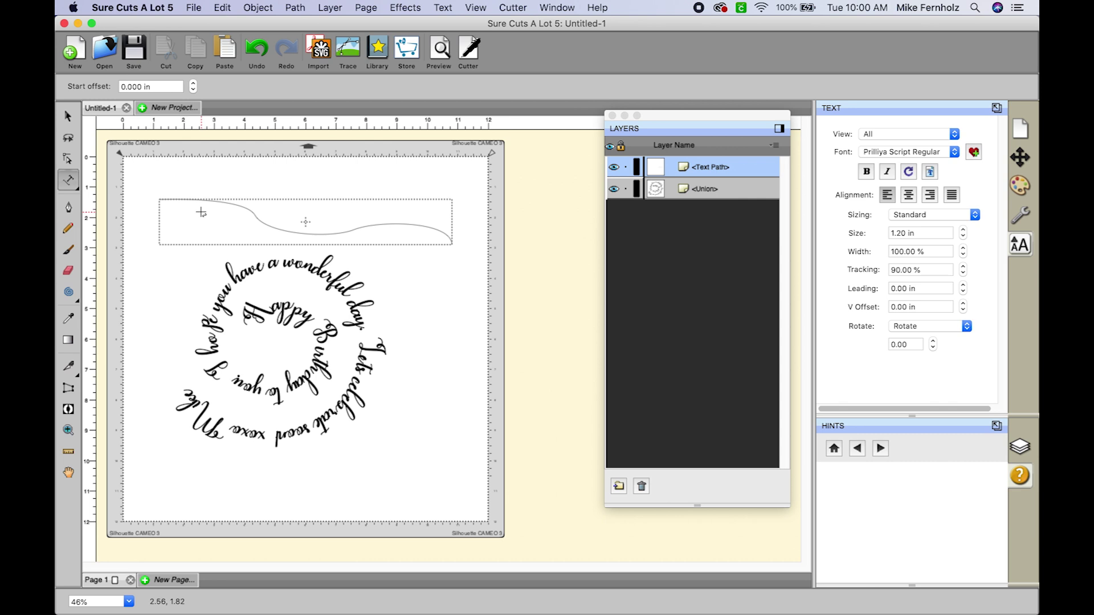
pyautogui.write('test')
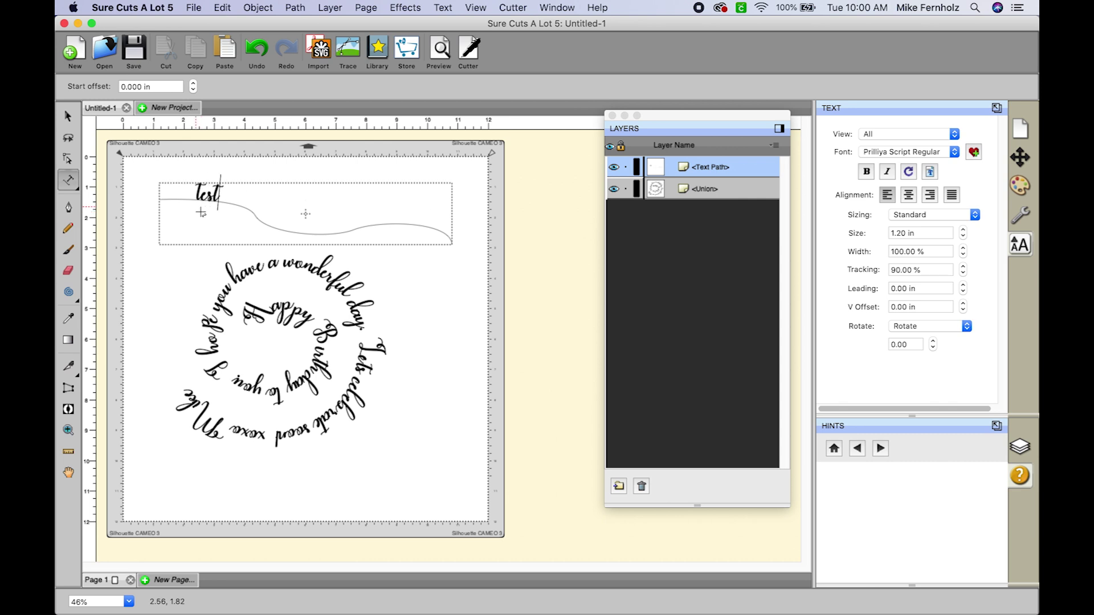
pyautogui.write('ing 12')
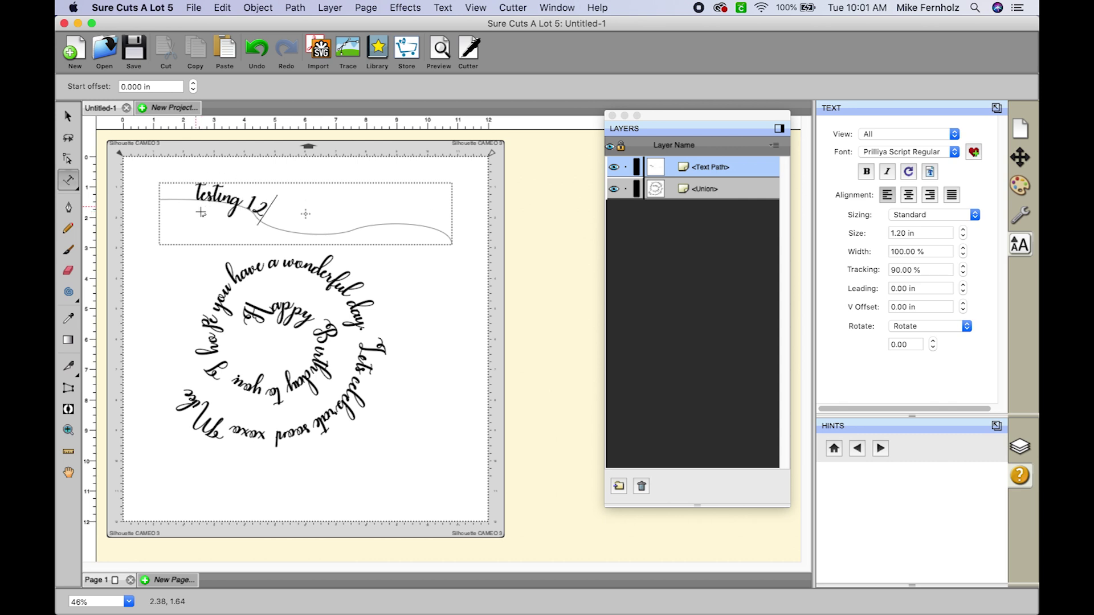
pyautogui.write('3 testing 123')
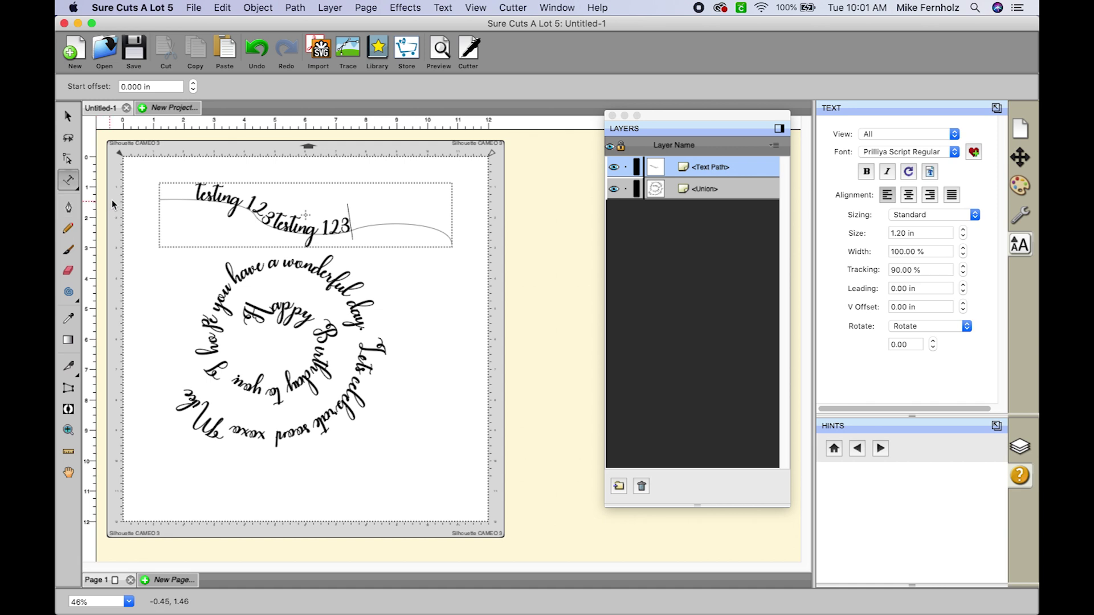
# Below the spiral lettering, draw a pencil line about 8 in wide and a wavy 0.250 in brush stroke about 9.3 in wide
pyautogui.click(68, 229)
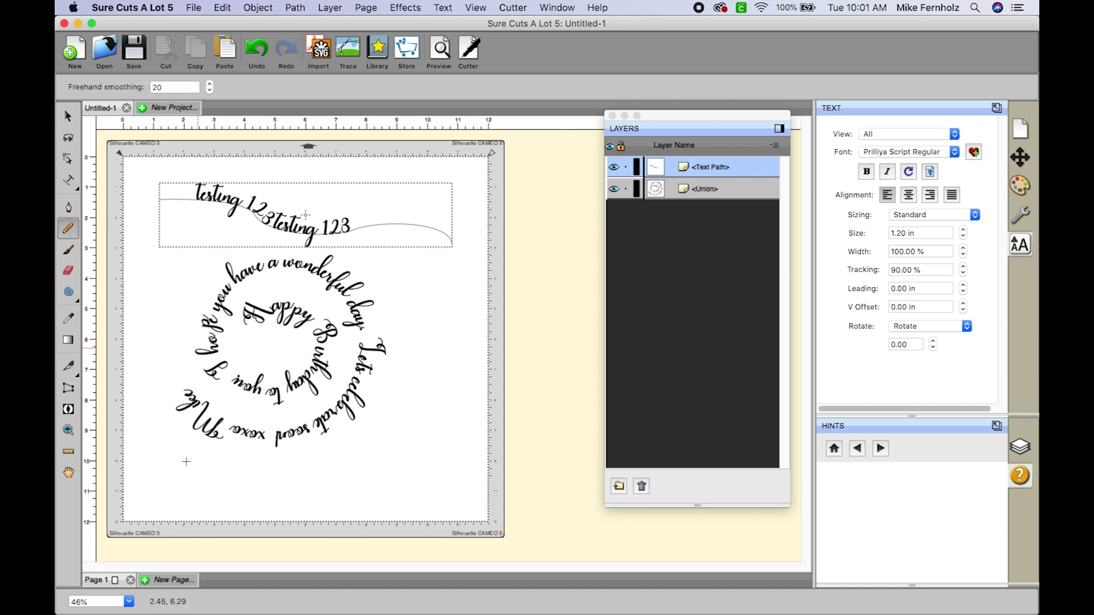
pyautogui.moveTo(146, 461); pyautogui.dragTo(244, 468)
pyautogui.moveTo(331, 463); pyautogui.dragTo(393, 456)
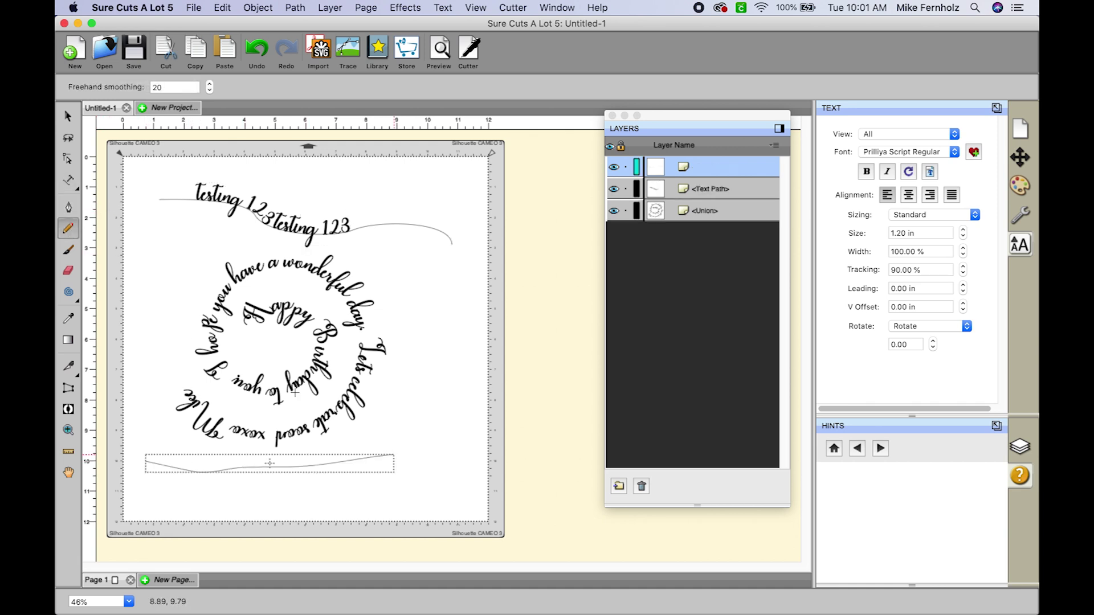
pyautogui.click(68, 253)
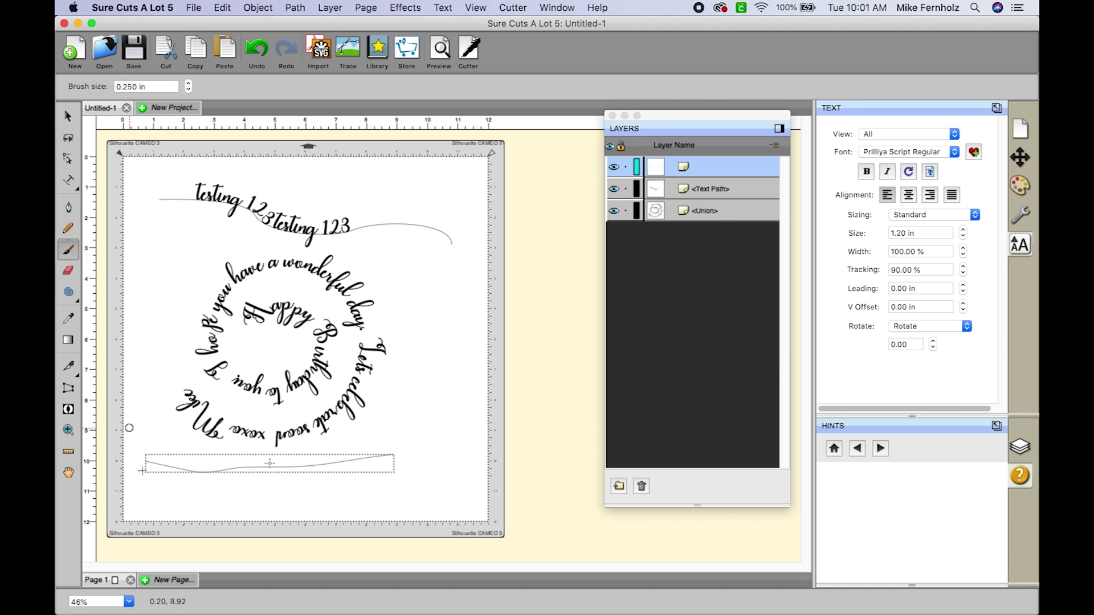
pyautogui.moveTo(149, 489)
pyautogui.mouseDown()
pyautogui.moveTo(188, 497)
pyautogui.moveTo(227, 487)
pyautogui.moveTo(268, 501)
pyautogui.moveTo(347, 488)
pyautogui.moveTo(388, 502)
pyautogui.moveTo(431, 486)
pyautogui.mouseUp()
# Add the text "testing 123" along the outline of the wavy brush stroke with Type on Path
pyautogui.click(68, 180)
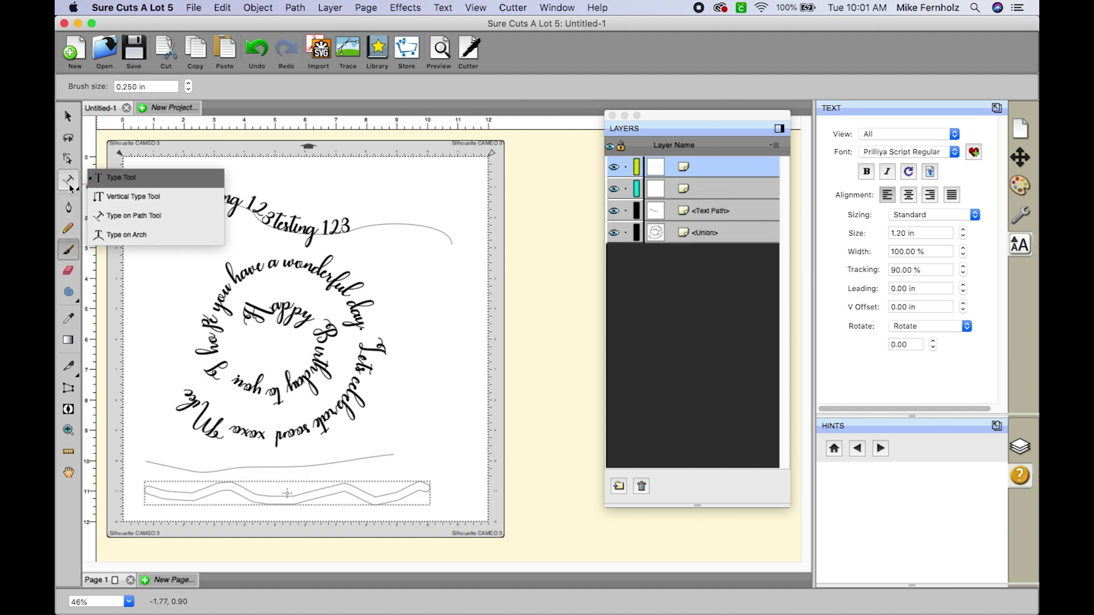
pyautogui.click(123, 220)
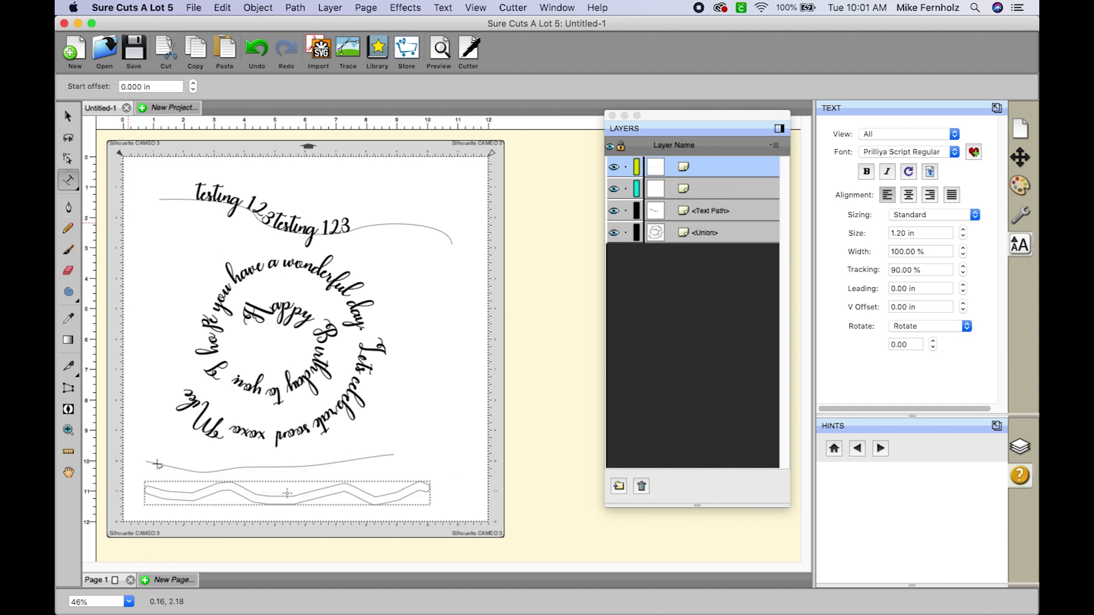
pyautogui.click(149, 490)
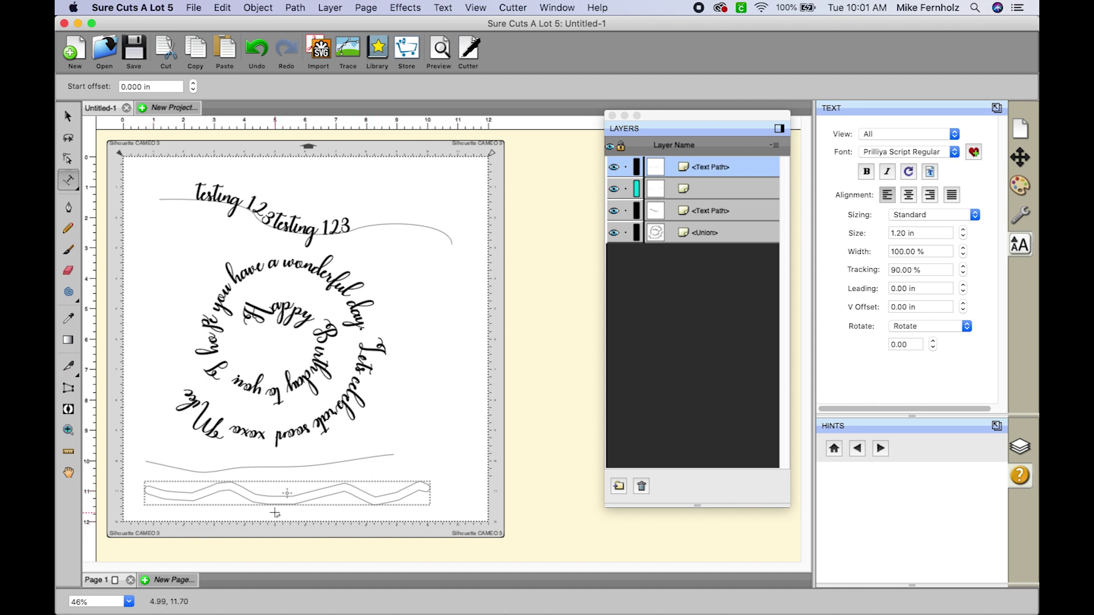
pyautogui.write('H')
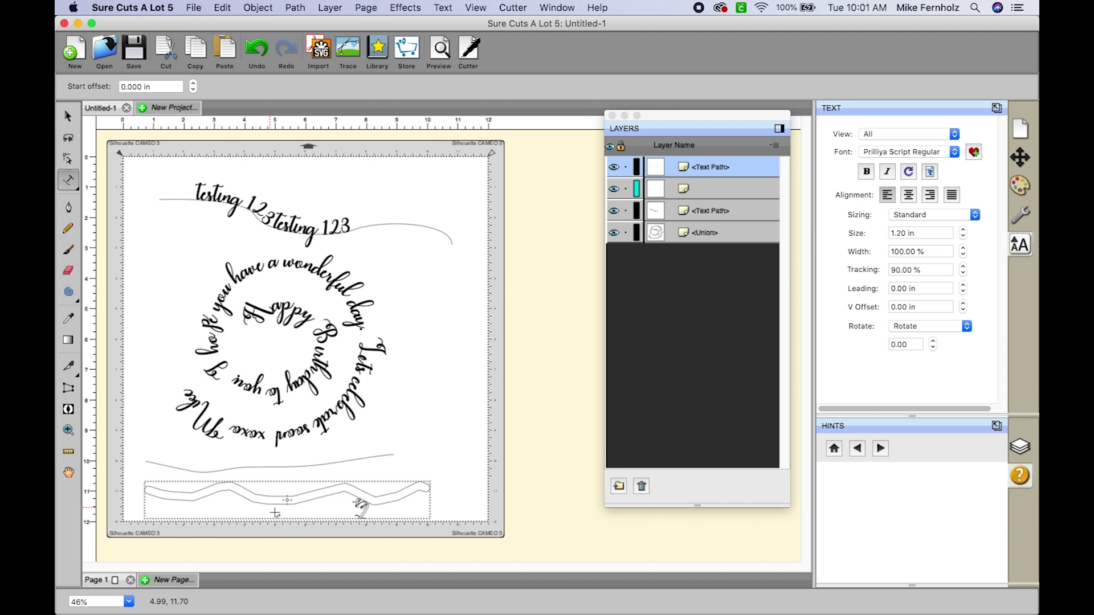
pyautogui.write('appy')
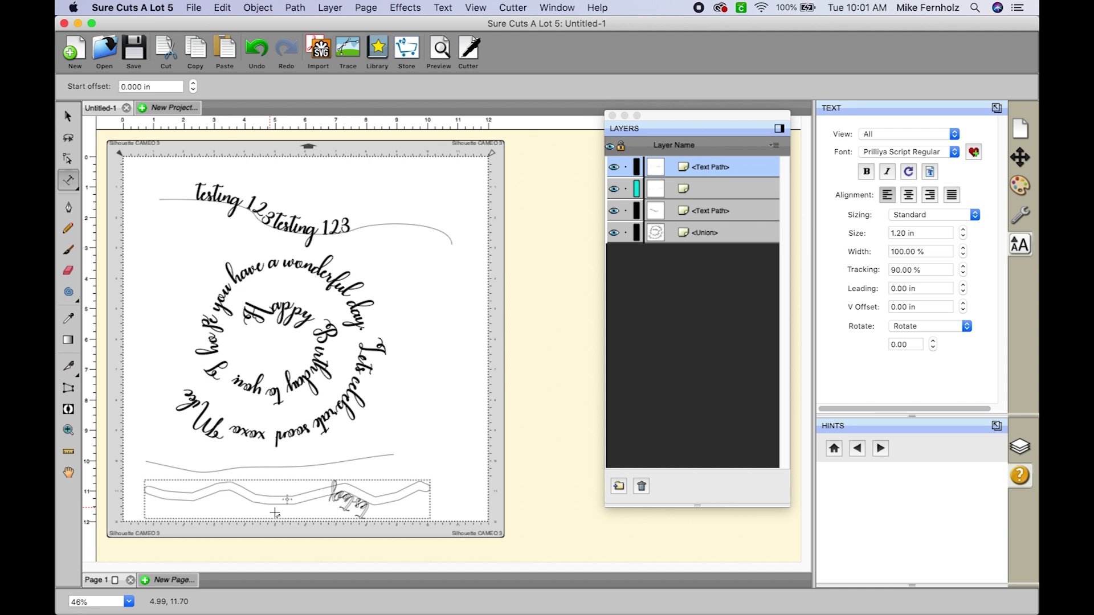
pyautogui.write(' 123')
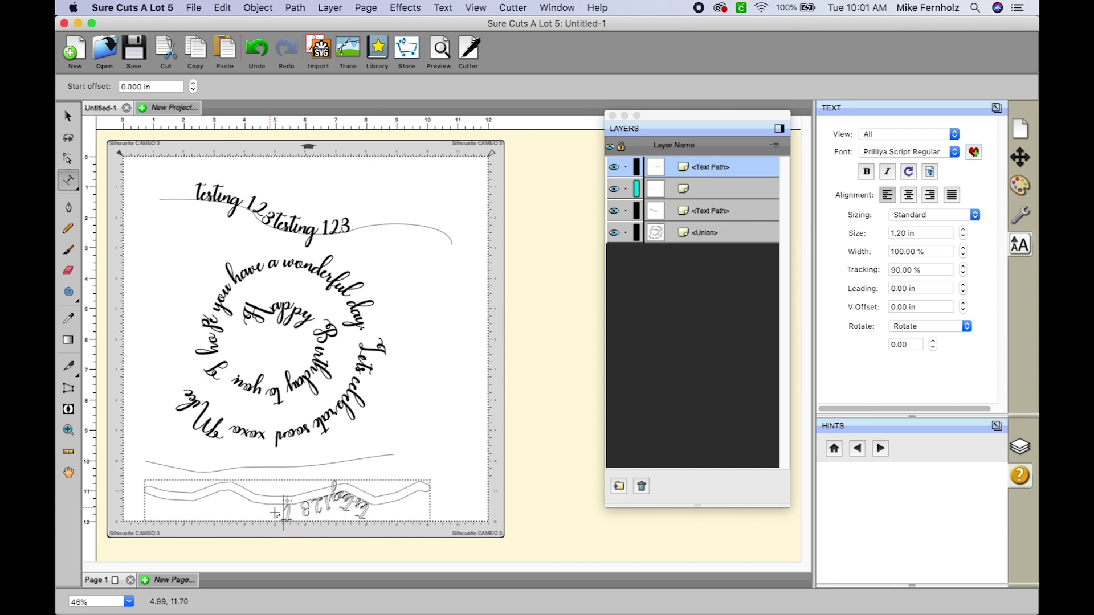
pyautogui.write(' Birthday')
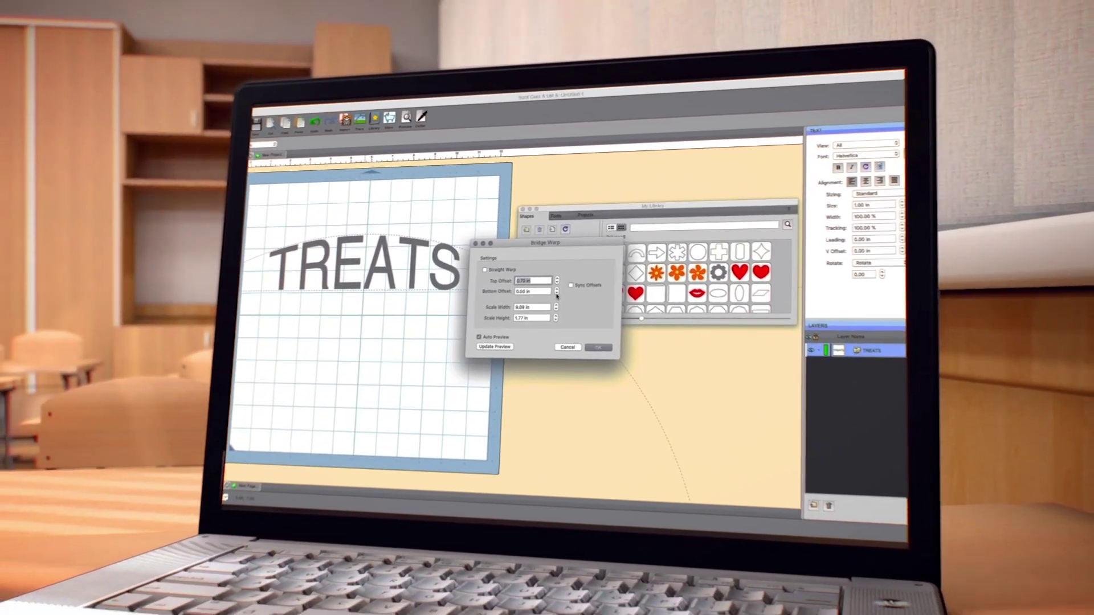
pyautogui.click(558, 288)
pyautogui.click(558, 279)
pyautogui.click(558, 280)
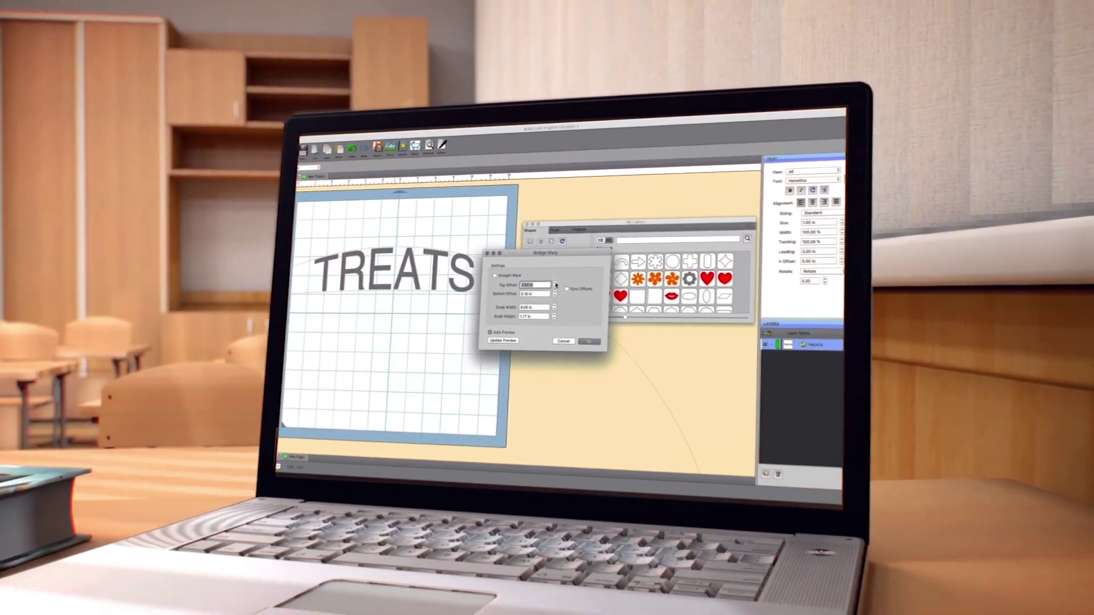
pyautogui.click(559, 280)
pyautogui.click(558, 280)
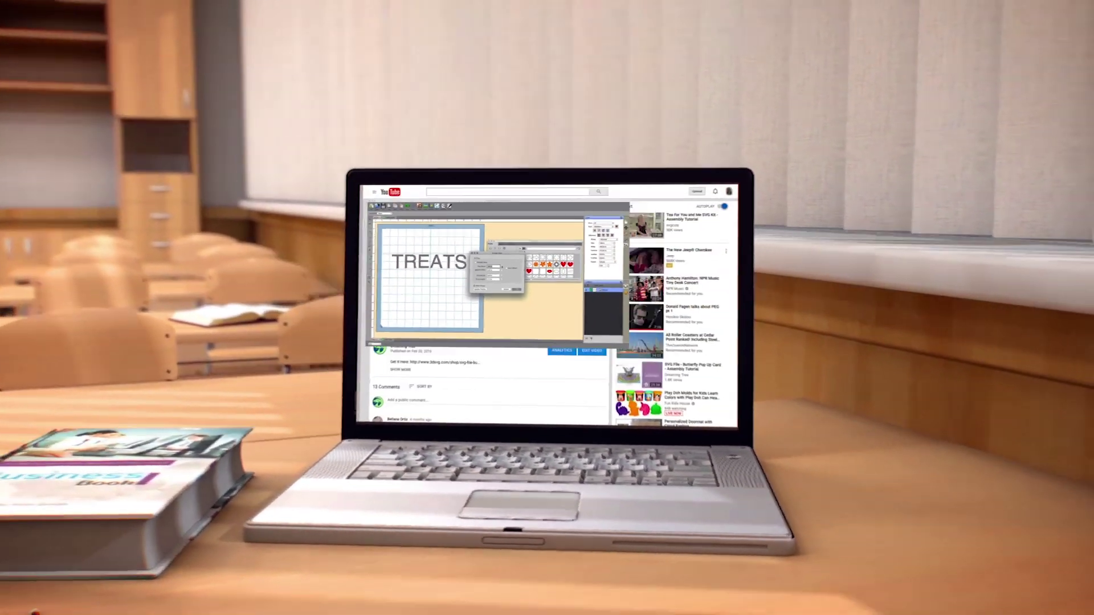